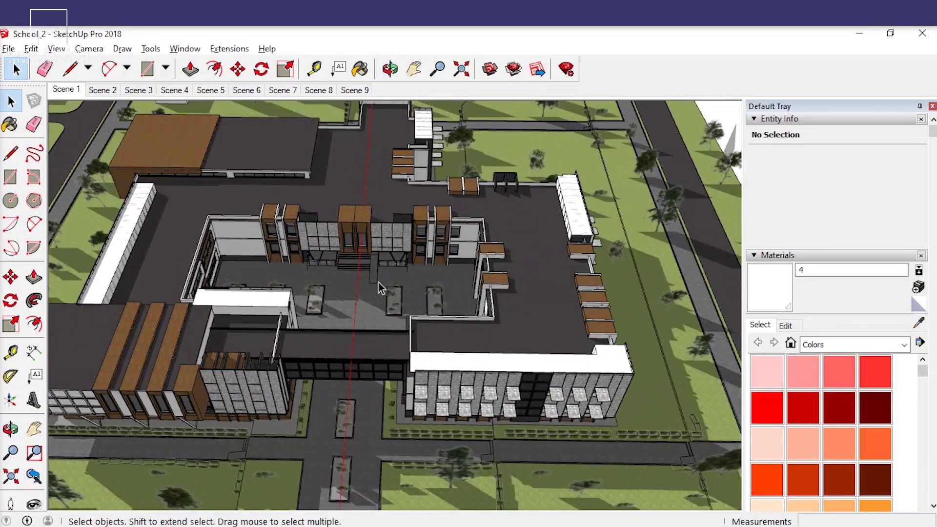
Examine the school model and its surrounding site from above, from close range and from farther away.
{"action": "mouse_move", "coordinate": [320, 272]}
{"action": "left_mouse_down"}
{"action": "mouse_move", "coordinate": [463, 264]}
{"action": "mouse_move", "coordinate": [229, 258]}
{"action": "mouse_move", "coordinate": [511, 268]}
{"action": "left_mouse_up"}
{"action": "left_click_drag", "start_coordinate": [380, 289], "coordinate": [342, 275]}
{"action": "scroll", "coordinate": [371, 263], "scroll_direction": "down", "scroll_amount": 2}
{"action": "left_click_drag", "start_coordinate": [390, 229], "coordinate": [364, 352]}
{"action": "scroll", "coordinate": [377, 267], "scroll_direction": "up", "scroll_amount": 2}
{"action": "scroll", "coordinate": [333, 367], "scroll_direction": "down", "scroll_amount": 2}
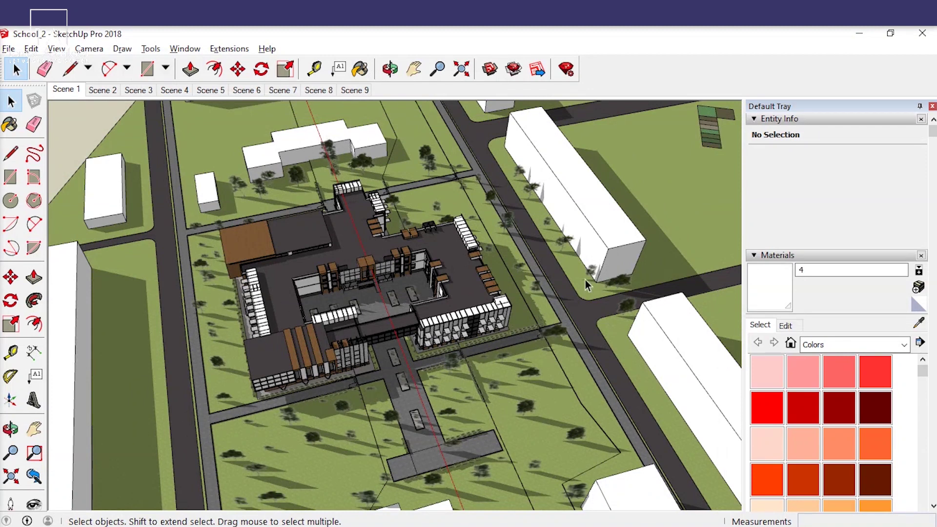
{"action": "left_click_drag", "start_coordinate": [606, 275], "coordinate": [596, 233]}
{"action": "left_click_drag", "start_coordinate": [409, 336], "coordinate": [491, 266]}
{"action": "left_click_drag", "start_coordinate": [442, 298], "coordinate": [122, 324]}
{"action": "key", "text": "space"}
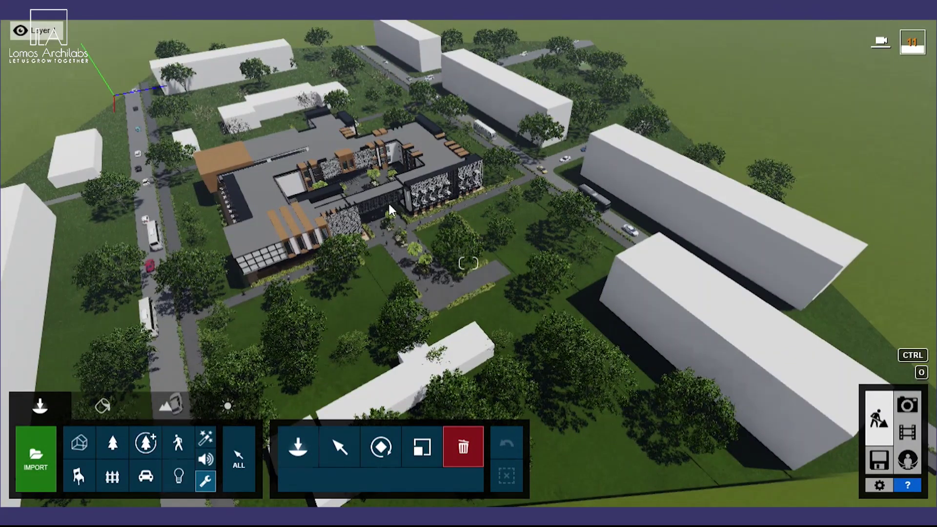
Switch to Lumion and examine the school's front facades, entrance walkway under the bridge and planted grounds.
{"action": "left_click_drag", "start_coordinate": [403, 191], "coordinate": [479, 266]}
{"action": "key", "text": "w"}
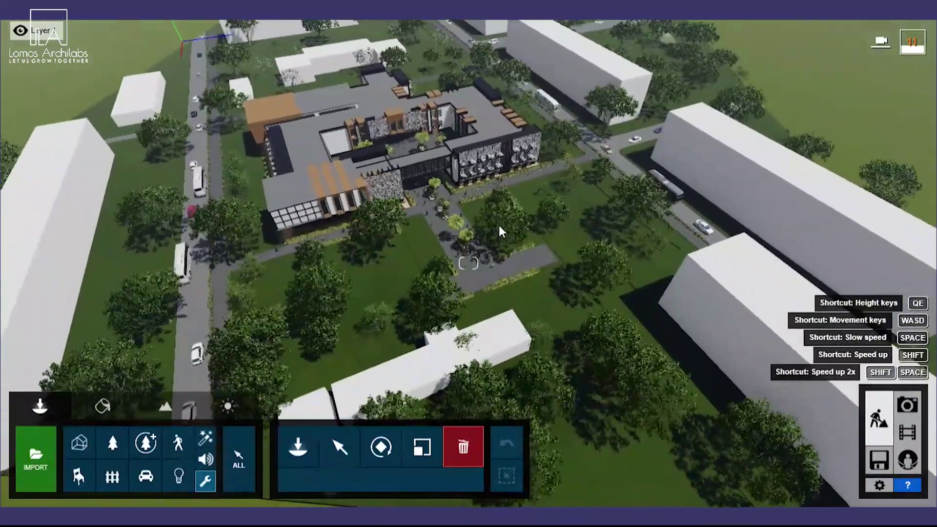
{"action": "scroll", "coordinate": [492, 215], "scroll_direction": "up", "scroll_amount": 10}
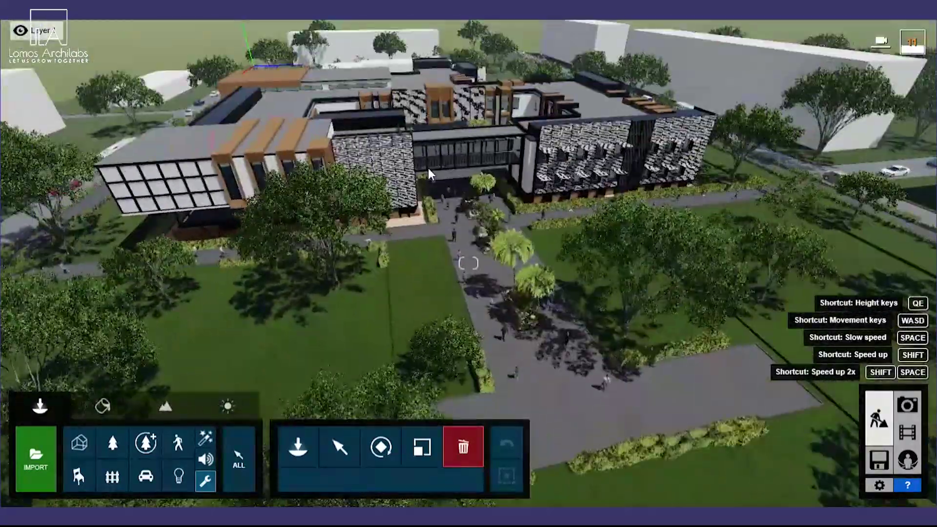
{"action": "scroll", "coordinate": [473, 222], "scroll_direction": "up", "scroll_amount": 10}
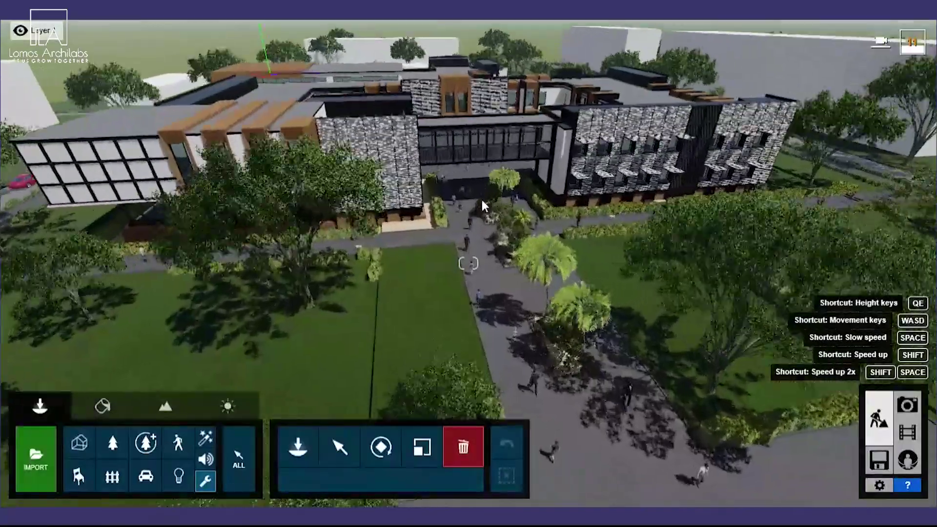
{"action": "key", "text": "w"}
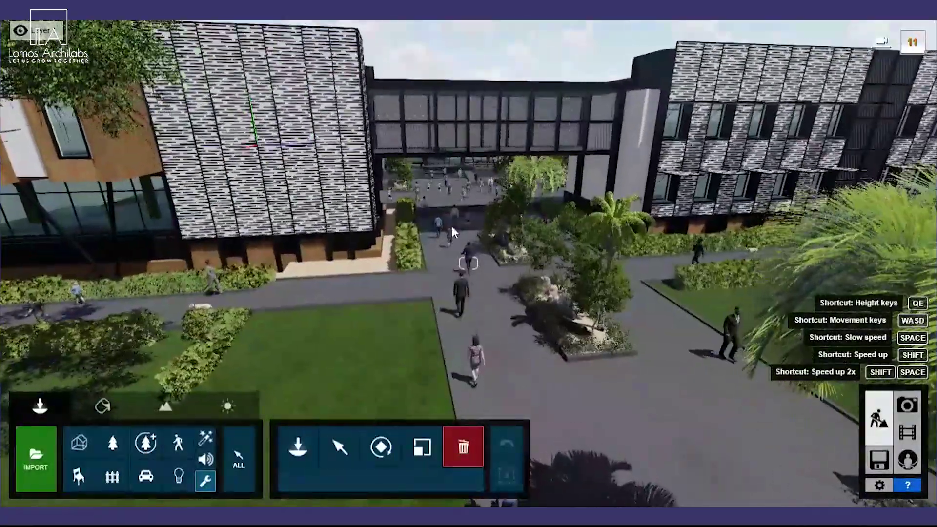
{"action": "key", "text": "w"}
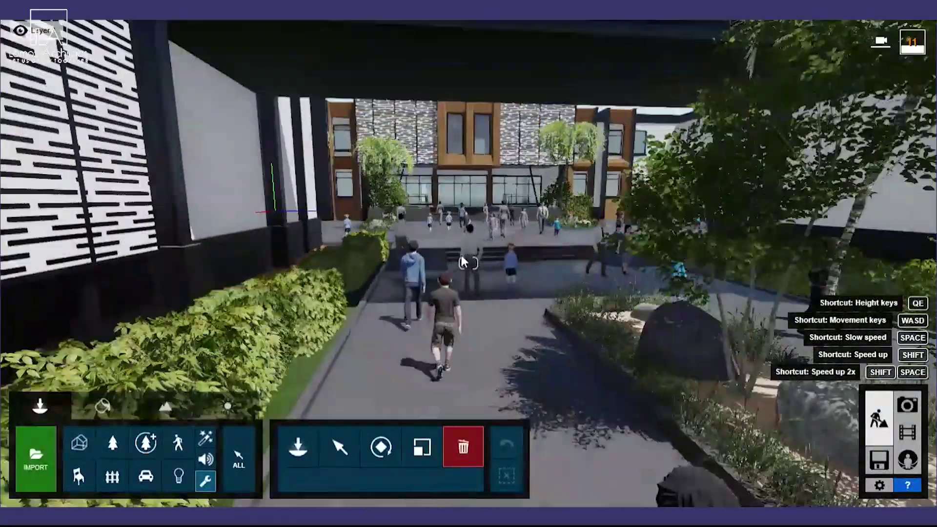
{"action": "scroll", "coordinate": [465, 184], "scroll_direction": "up", "scroll_amount": 5}
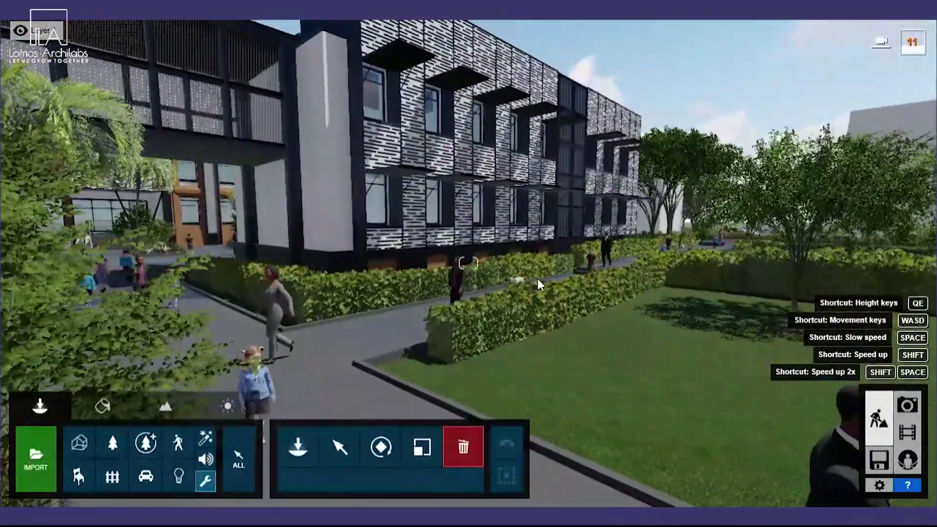
{"action": "key", "text": "s"}
{"action": "key", "text": "d"}
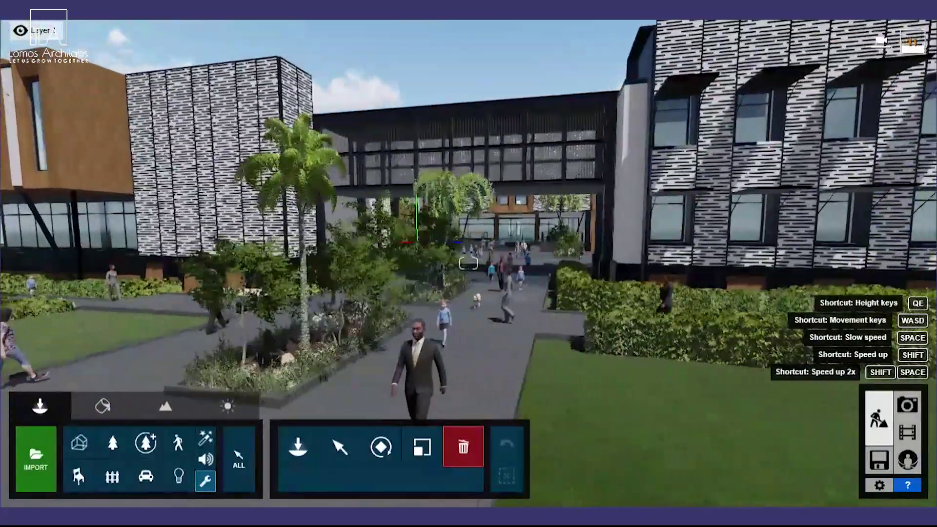
{"action": "key", "text": "ctrl+0"}
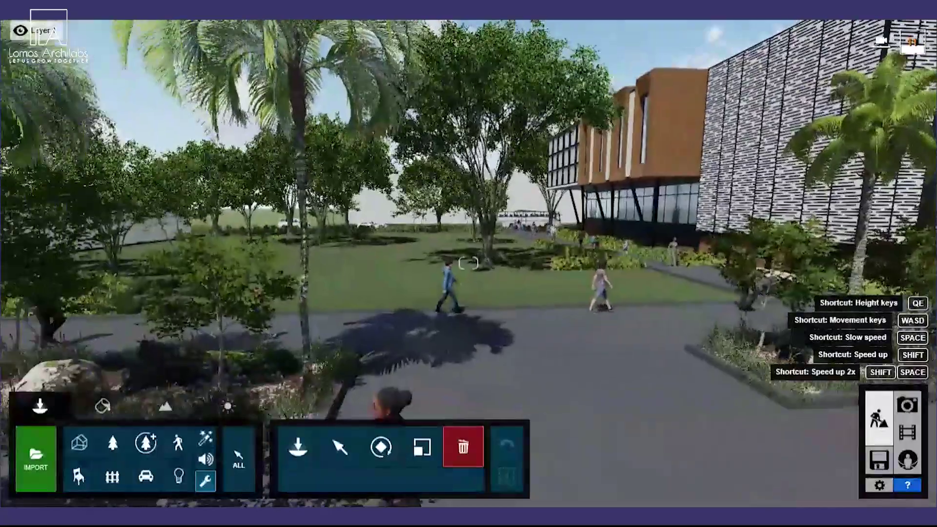
{"action": "key", "text": "ctrl+0"}
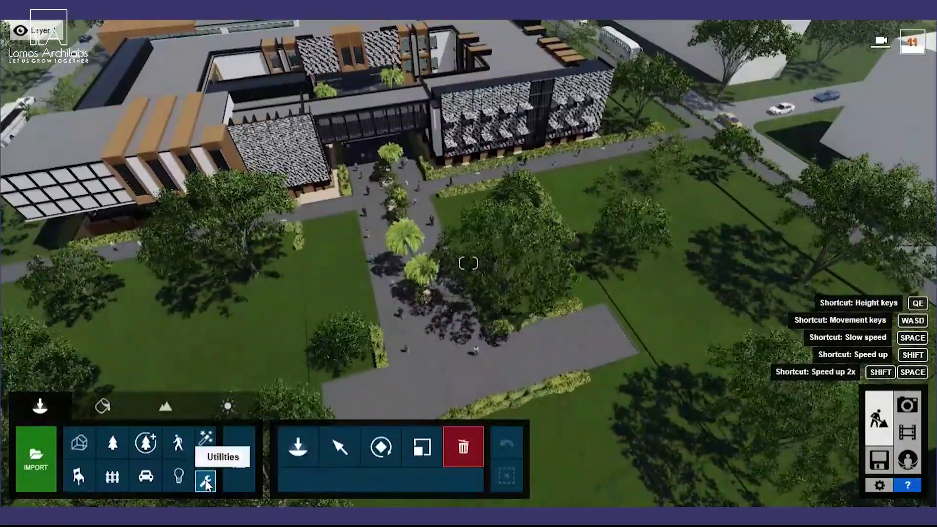
Place a clip plane from the Utilities library on the front walkway and rotate it upright, parallel to the school's facade.
{"action": "left_click", "coordinate": [205, 483]}
{"action": "left_click", "coordinate": [298, 447]}
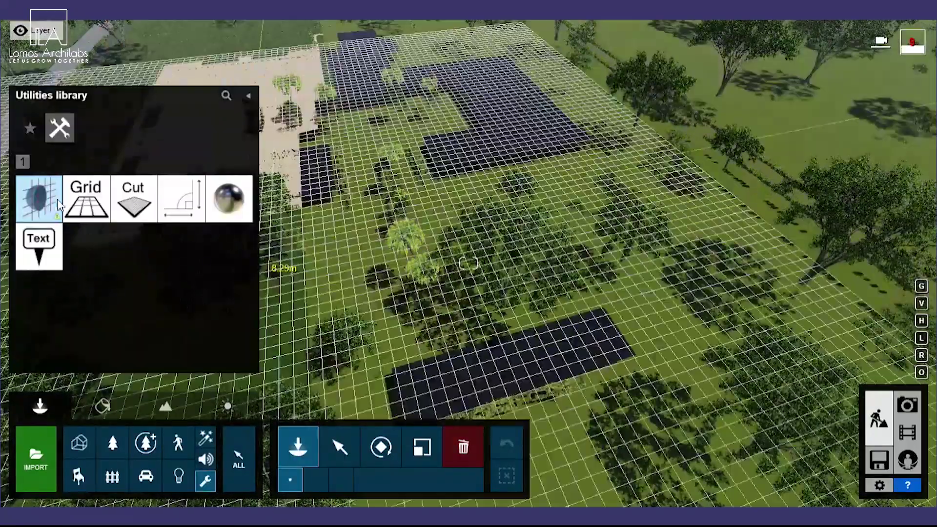
{"action": "mouse_move", "coordinate": [53, 202]}
{"action": "left_click", "coordinate": [425, 336]}
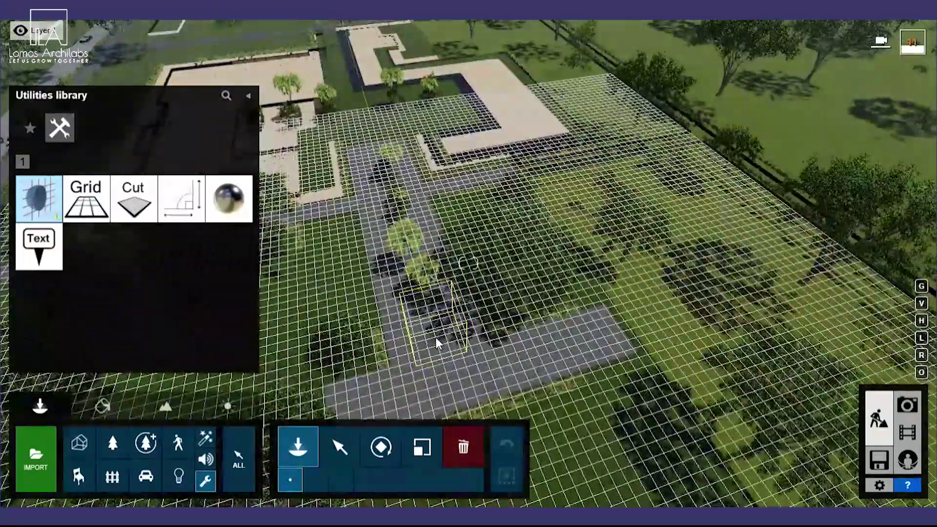
{"action": "left_click", "coordinate": [435, 337]}
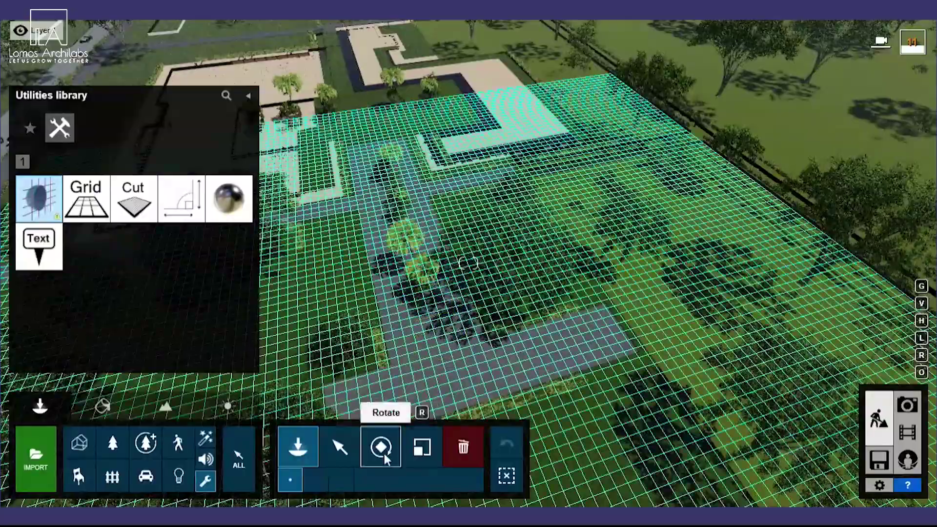
{"action": "left_click", "coordinate": [381, 446]}
{"action": "left_click_drag", "start_coordinate": [617, 468], "coordinate": [588, 465]}
{"action": "left_click_drag", "start_coordinate": [436, 336], "coordinate": [260, 296]}
Move the upright clip plane to the path along the school's front facade so it cuts away the foreground.
{"action": "left_click", "coordinate": [340, 447]}
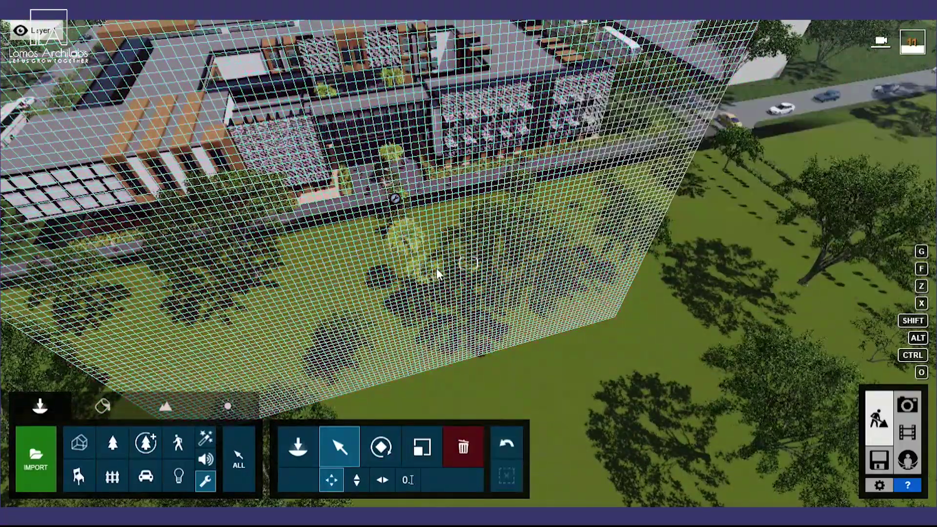
{"action": "key", "text": "s"}
{"action": "left_click_drag", "start_coordinate": [437, 269], "coordinate": [520, 220]}
{"action": "key", "text": "s"}
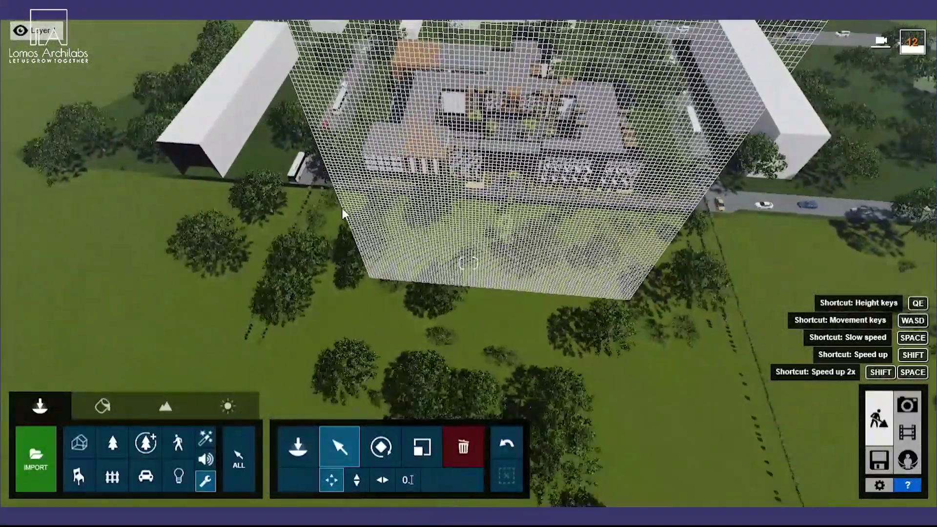
{"action": "key", "text": "s"}
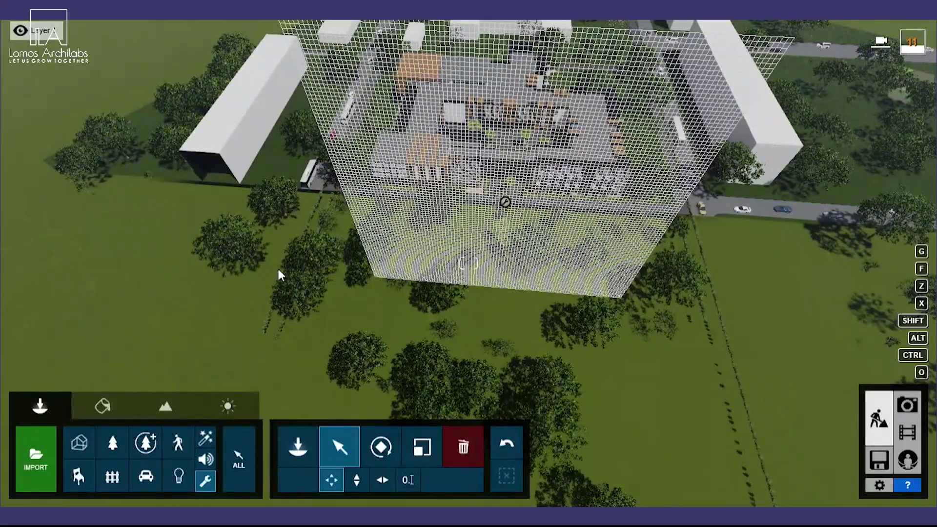
{"action": "right_click", "coordinate": [301, 271]}
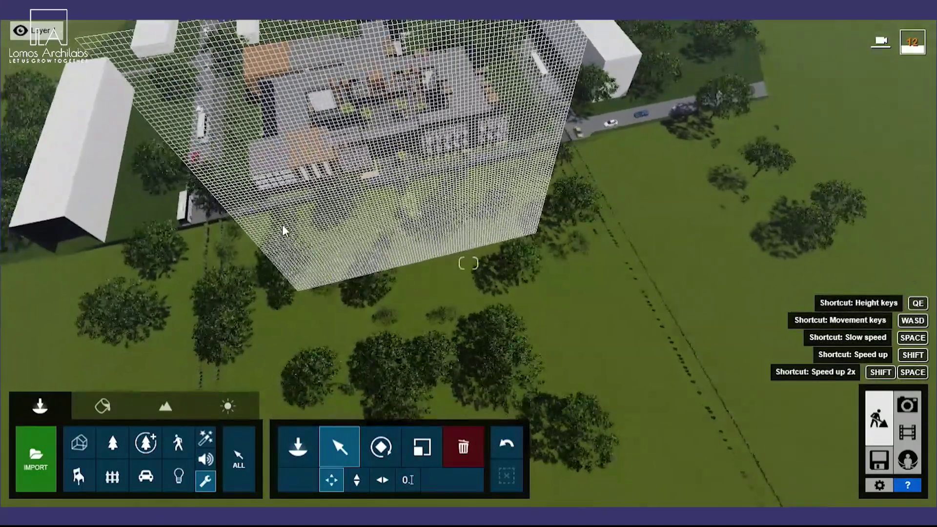
{"action": "key", "text": "s"}
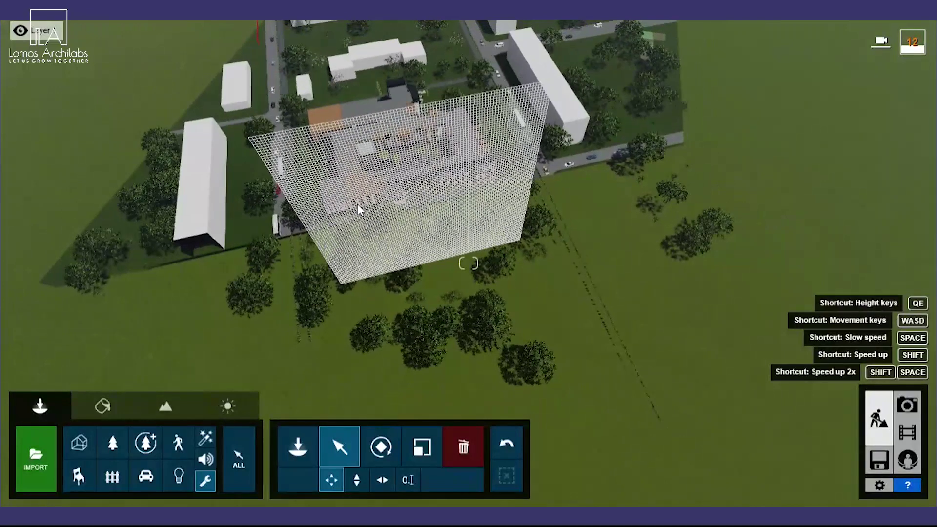
Delete the Nature trees standing on the cut-away ground in front of the school.
{"action": "left_click", "coordinate": [115, 445]}
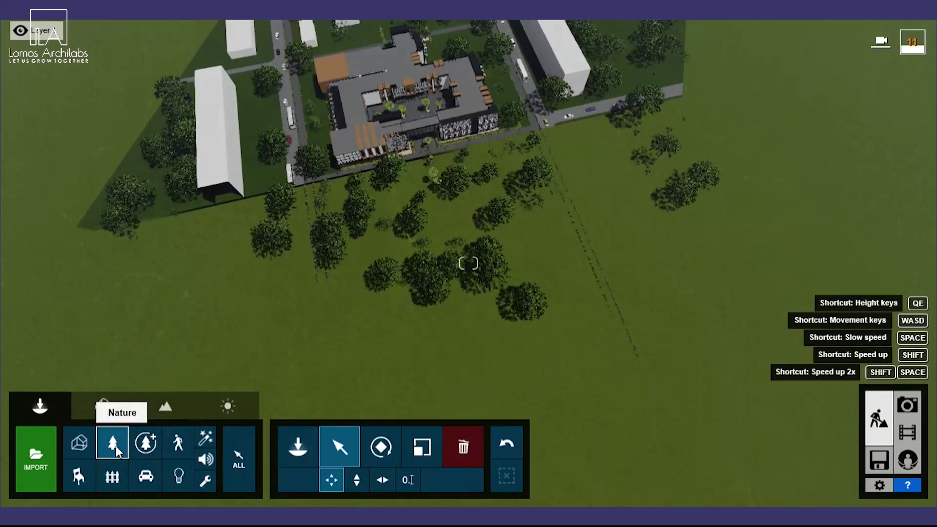
{"action": "left_click", "coordinate": [456, 449]}
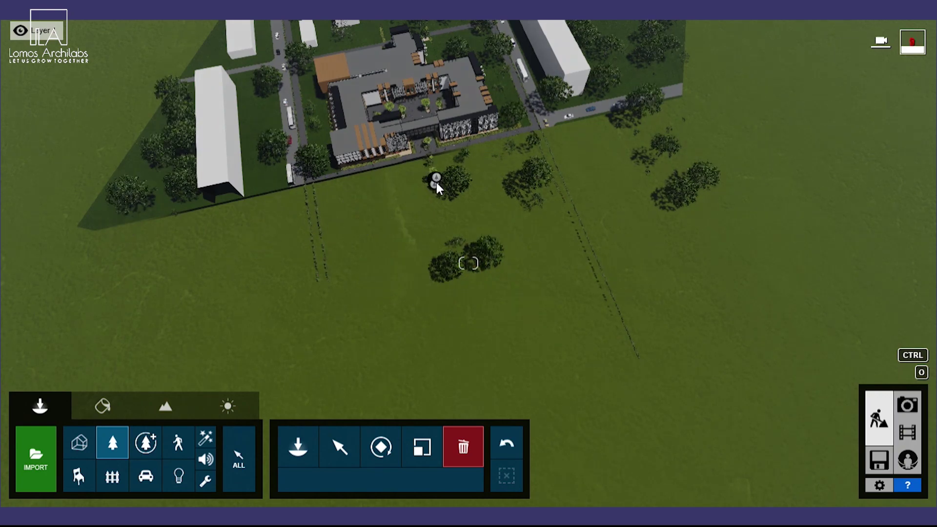
{"action": "scroll", "coordinate": [434, 188], "scroll_direction": "up", "scroll_amount": 5}
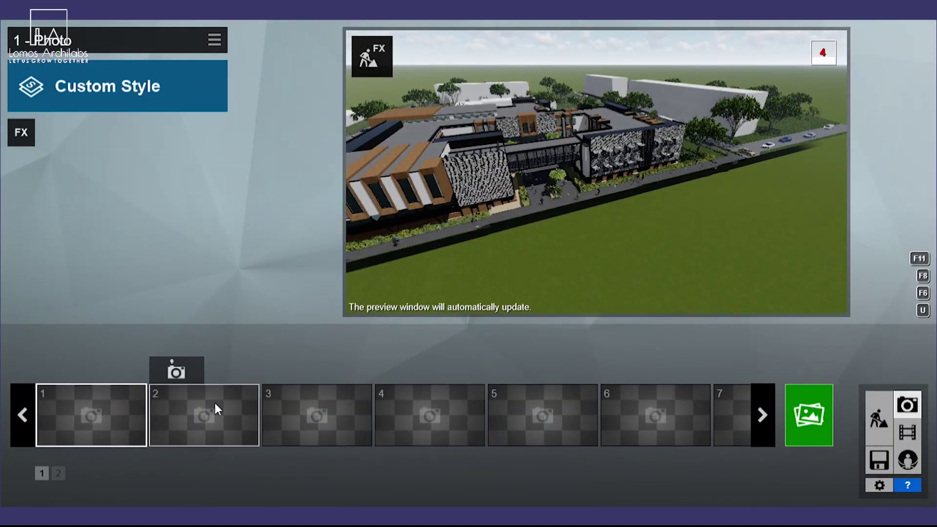
Frame the school's front facade head-on in Photo mode, moving the camera back and lowering it to about 5.9 m.
{"action": "mouse_move", "coordinate": [525, 224]}
{"action": "key", "text": "e"}
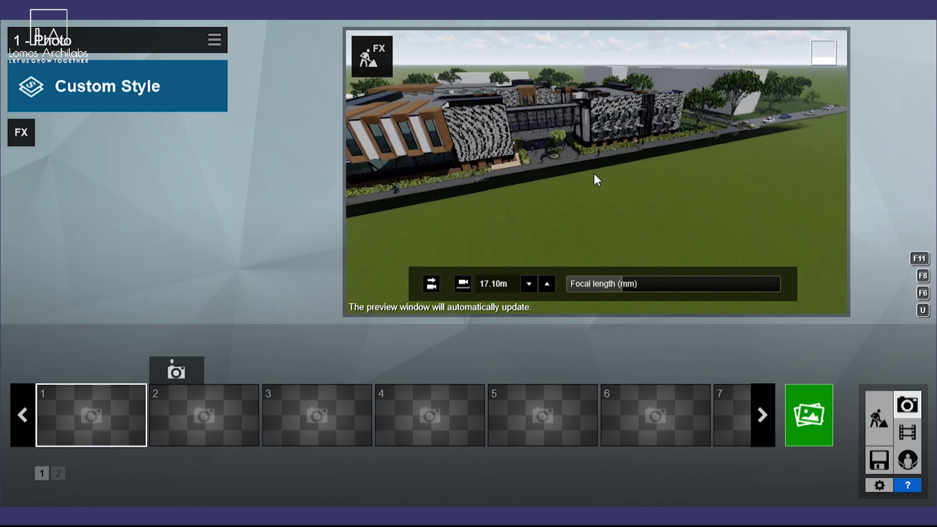
{"action": "left_click_drag", "start_coordinate": [596, 224], "coordinate": [636, 178]}
{"action": "key", "text": "d"}
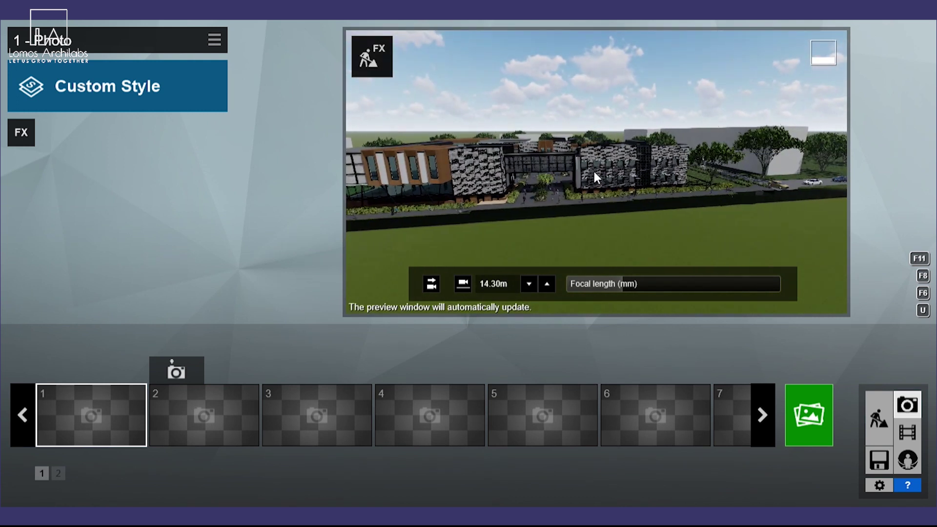
{"action": "key", "text": "e"}
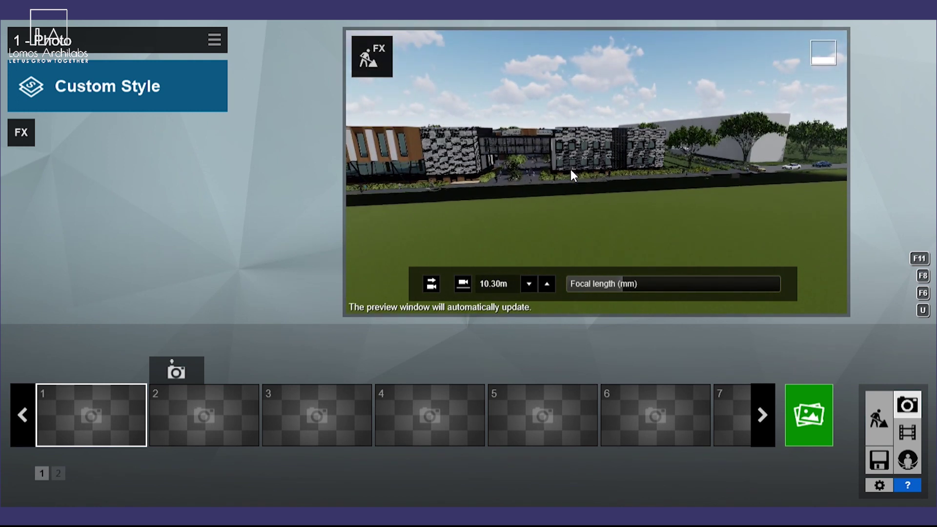
{"action": "left_click_drag", "start_coordinate": [571, 170], "coordinate": [588, 155]}
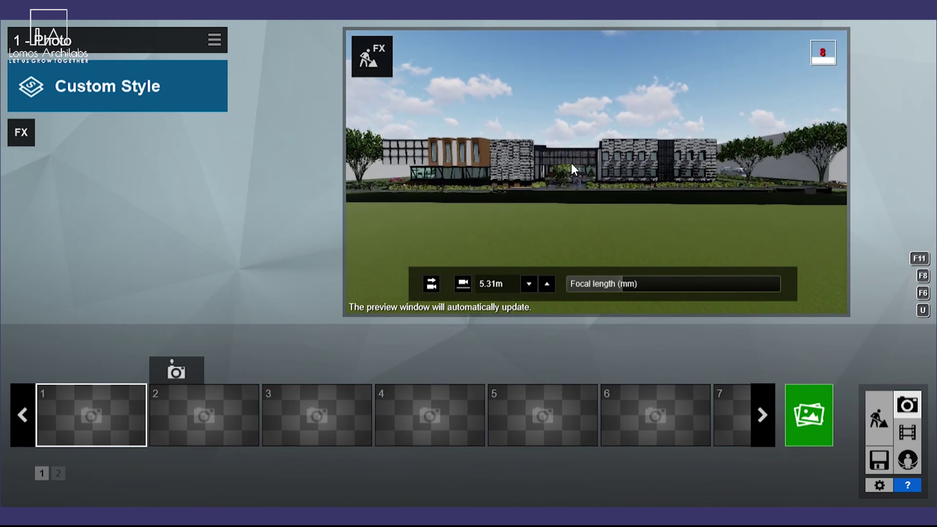
{"action": "key", "text": "s"}
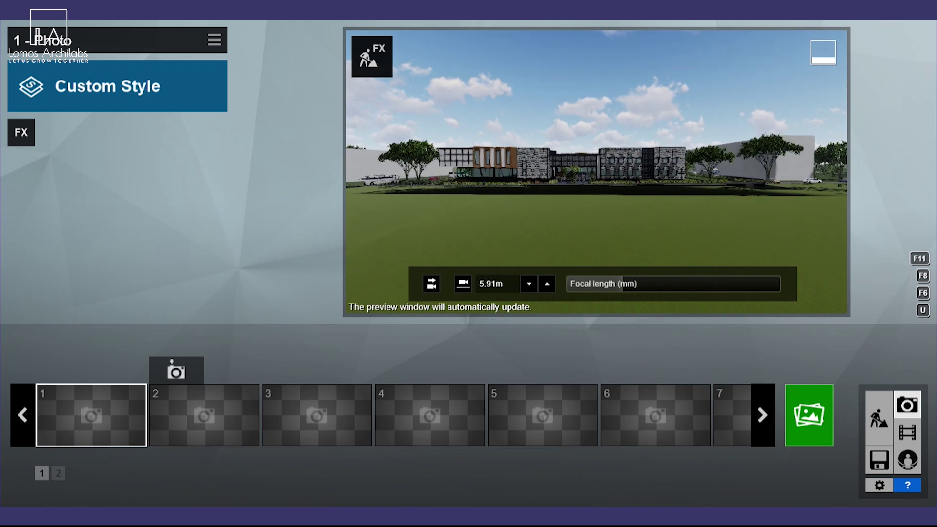
{"action": "left_click_drag", "start_coordinate": [570, 163], "coordinate": [564, 142]}
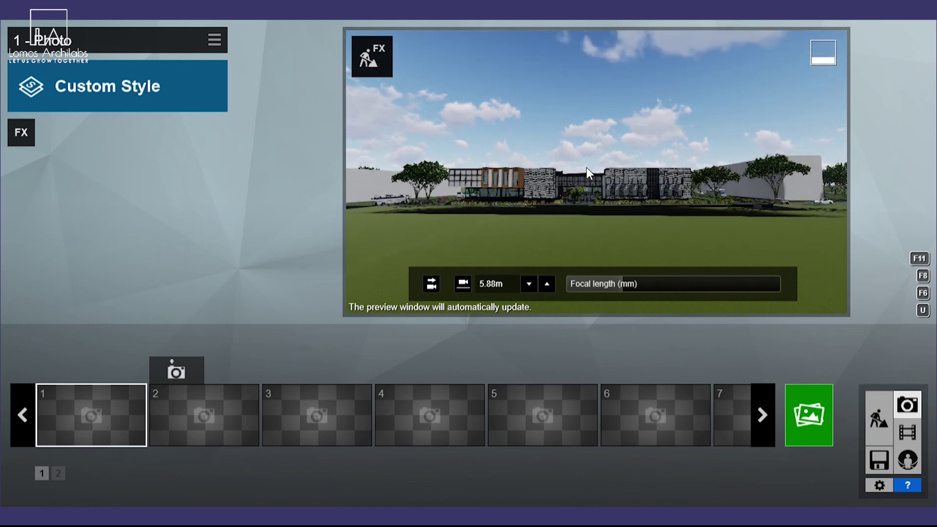
{"action": "left_click_drag", "start_coordinate": [587, 168], "coordinate": [597, 172]}
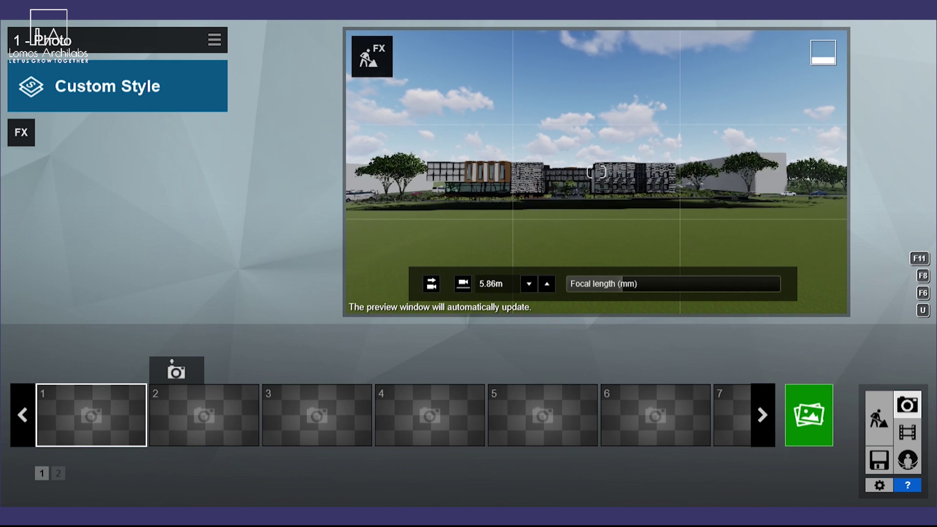
Lower the photo camera to about 3 m and level its view on the school's front facade.
{"action": "key", "text": "e"}
{"action": "key", "text": "e"}
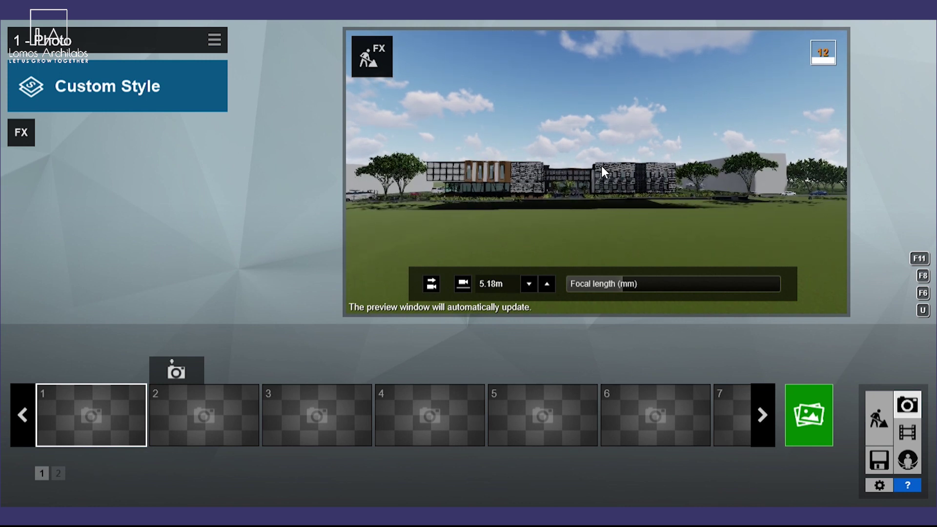
{"action": "left_click_drag", "start_coordinate": [601, 167], "coordinate": [600, 166]}
{"action": "key", "text": "q"}
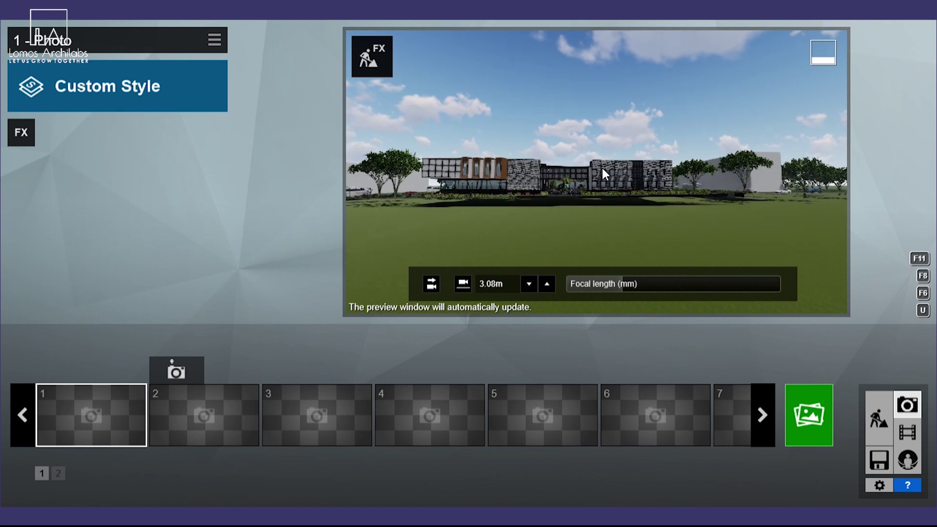
{"action": "left_click_drag", "start_coordinate": [602, 168], "coordinate": [596, 172]}
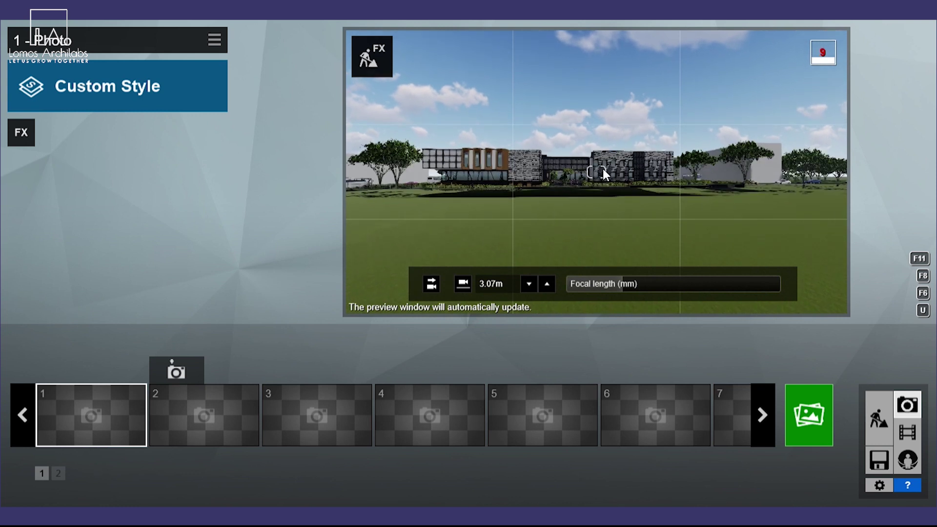
{"action": "key", "text": "e"}
Increase the focal length, pull the camera back at about 6.5 m eye level, and store the distant school view as photo 1.
{"action": "left_click_drag", "start_coordinate": [573, 291], "coordinate": [637, 284]}
{"action": "scroll", "coordinate": [623, 191], "scroll_direction": "down", "scroll_amount": 5}
{"action": "key", "text": "s"}
{"action": "key", "text": "q"}
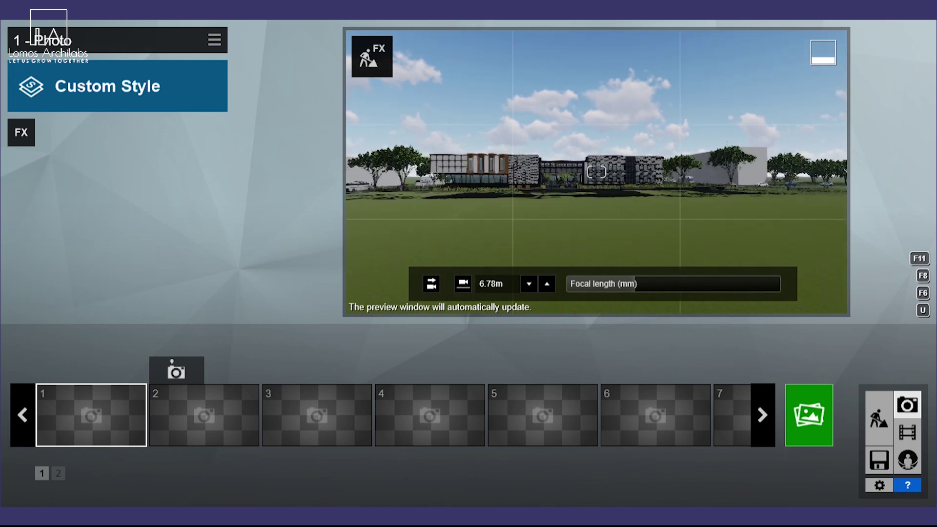
{"action": "key", "text": "s"}
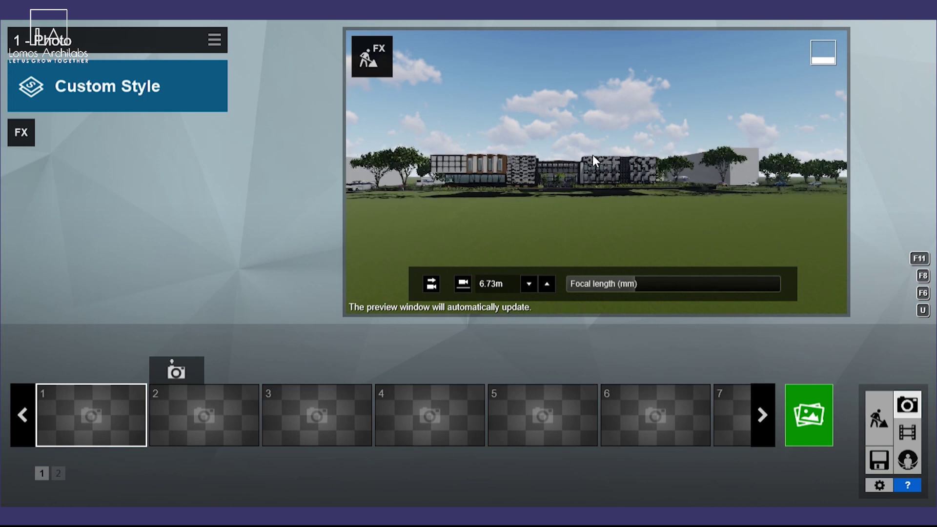
{"action": "key", "text": "s"}
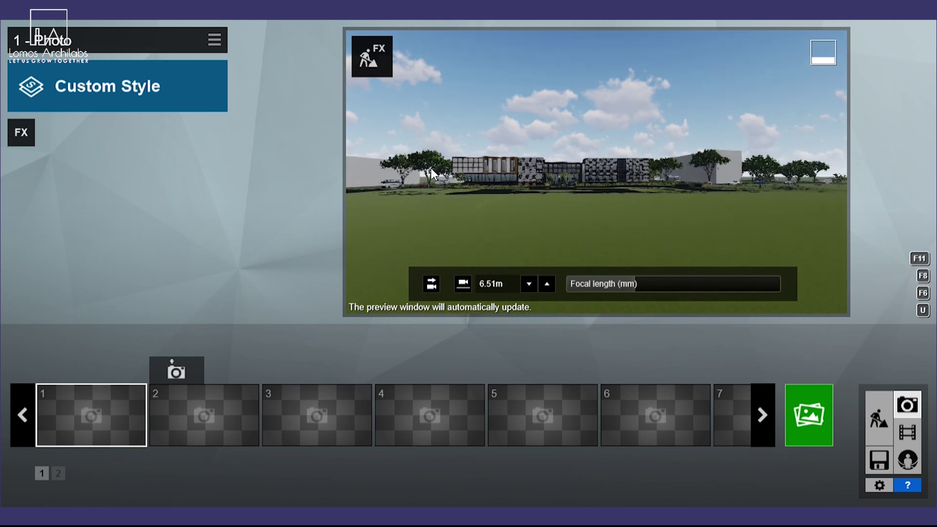
{"action": "mouse_move", "coordinate": [569, 167]}
{"action": "left_mouse_down"}
{"action": "mouse_move", "coordinate": [573, 154]}
{"action": "mouse_move", "coordinate": [566, 164]}
{"action": "left_mouse_up"}
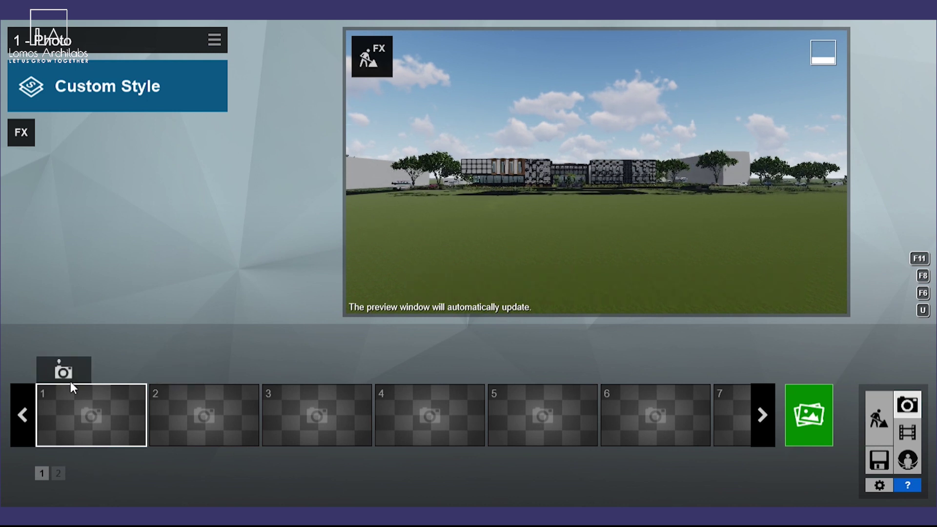
{"action": "left_click", "coordinate": [66, 376]}
For photo 2, move the camera in close to the school's central entrance at an eye level of about 2.5 m.
{"action": "left_click", "coordinate": [178, 399]}
{"action": "key", "text": "w"}
{"action": "key", "text": "w"}
{"action": "key", "text": "w"}
{"action": "key", "text": "a"}
{"action": "key", "text": "e"}
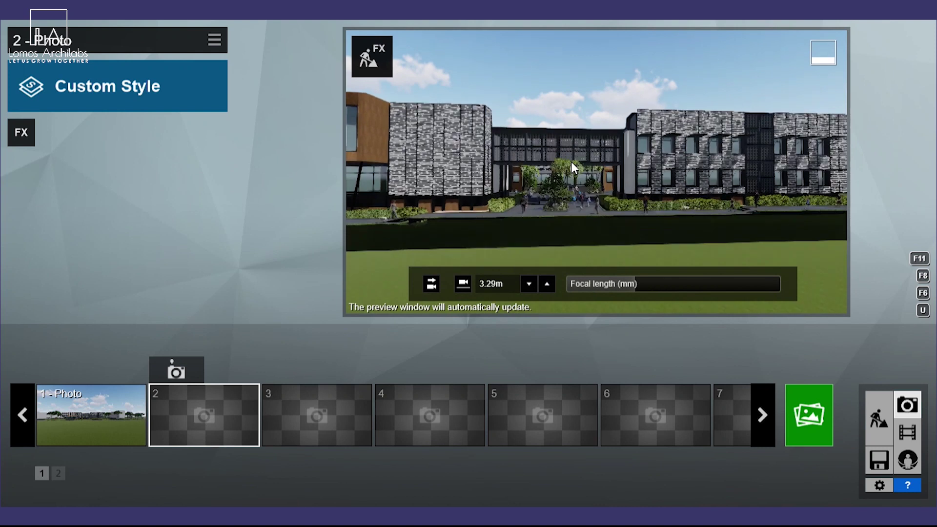
{"action": "key", "text": "e"}
{"action": "key", "text": "s"}
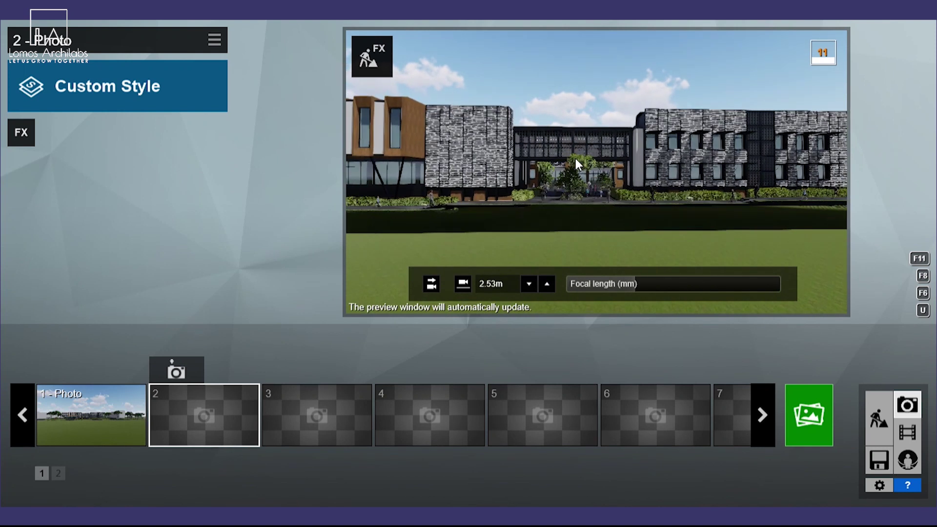
{"action": "key", "text": "s"}
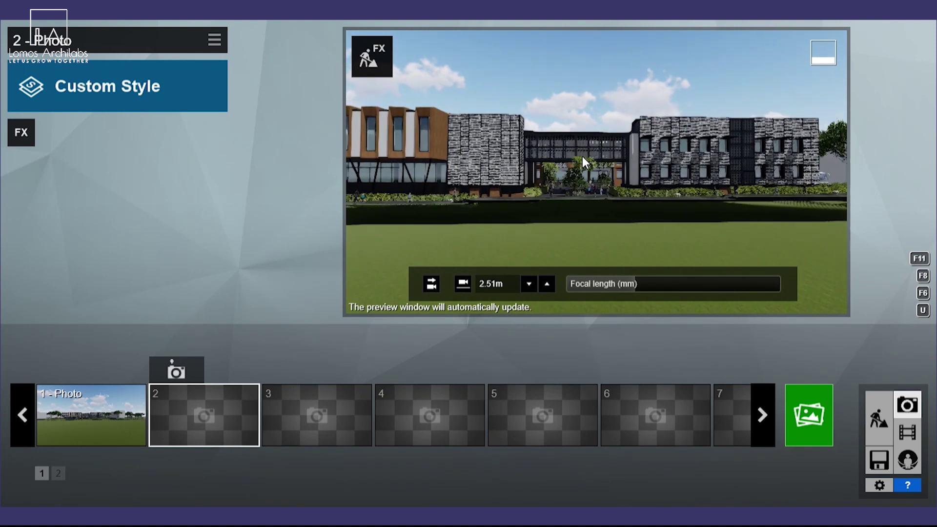
Centre the view on the front facade and pull back until both ends of the school are in frame.
{"action": "left_click_drag", "start_coordinate": [582, 156], "coordinate": [560, 171]}
{"action": "key", "text": "s"}
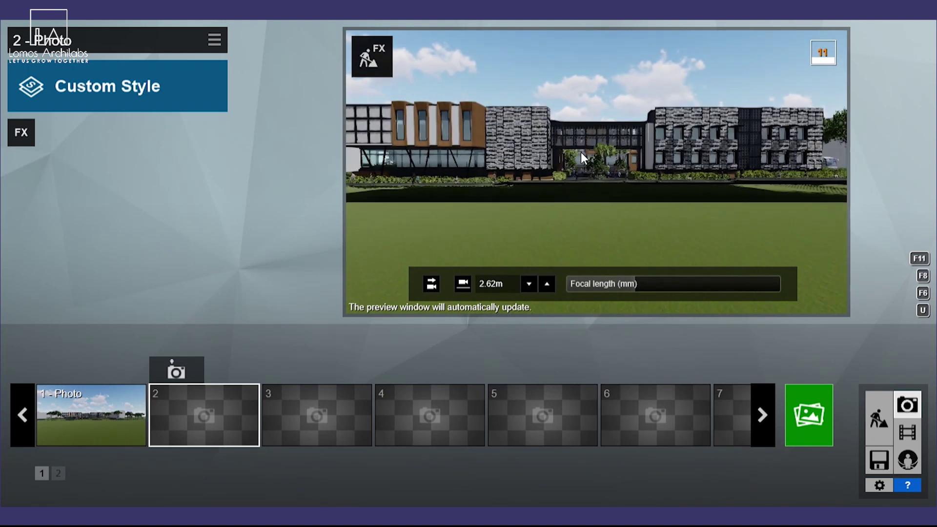
{"action": "key", "text": "s"}
{"action": "key", "text": "a"}
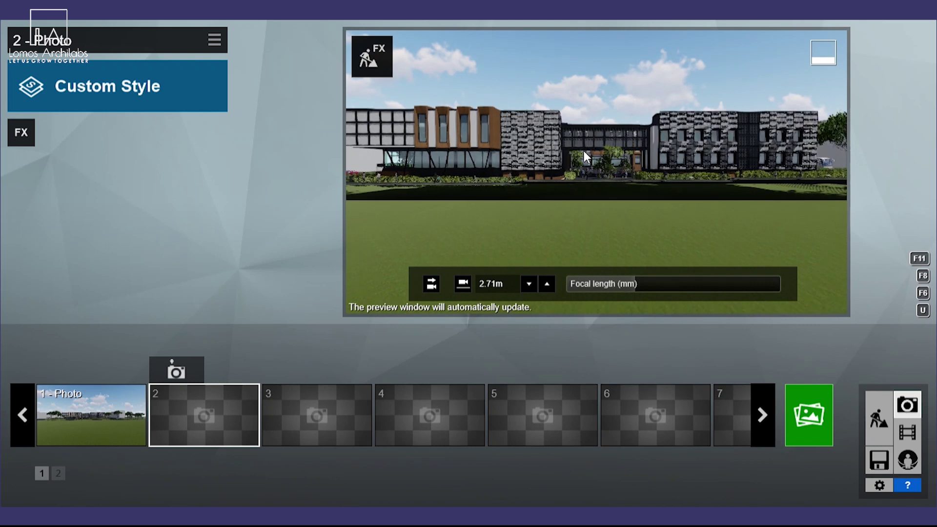
{"action": "key", "text": "s"}
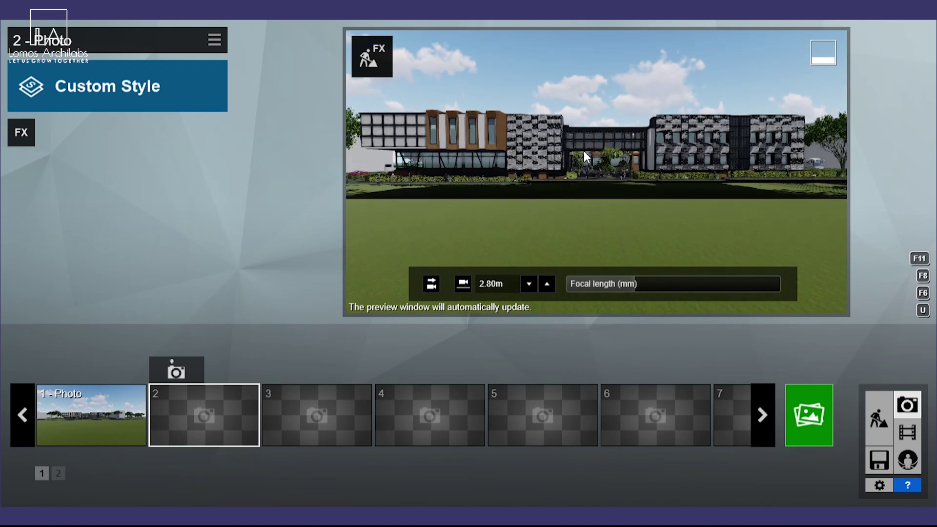
{"action": "key", "text": "s"}
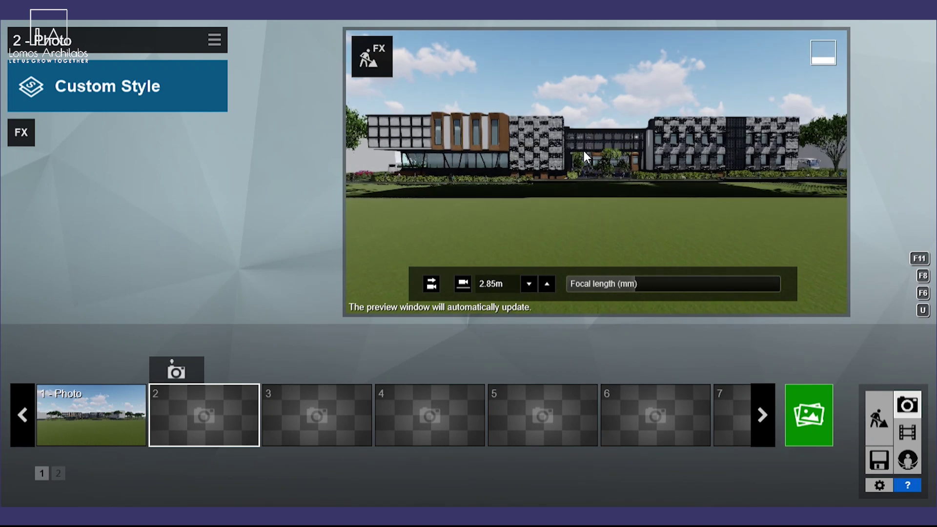
{"action": "key", "text": "d"}
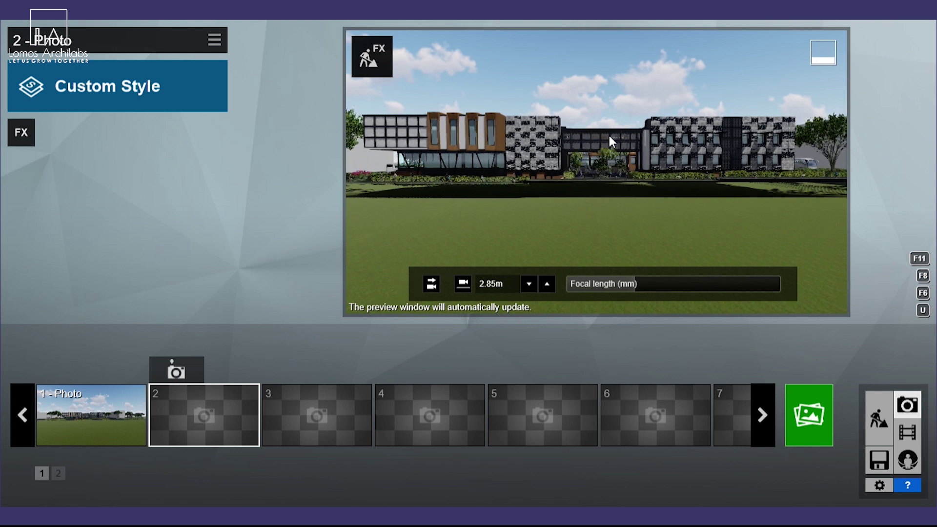
{"action": "key", "text": "s"}
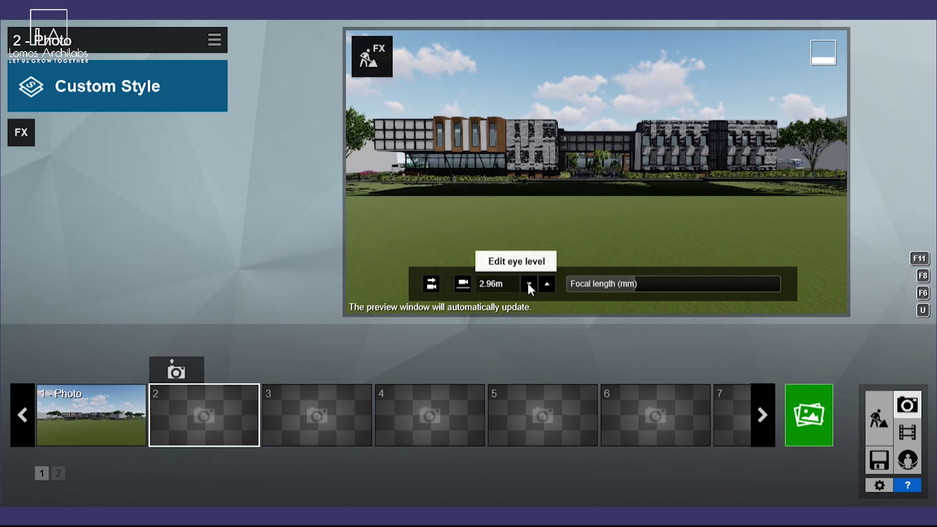
Raise the photo camera's eye level to 3.46 m.
{"action": "left_click", "coordinate": [547, 283]}
{"action": "left_click", "coordinate": [547, 284]}
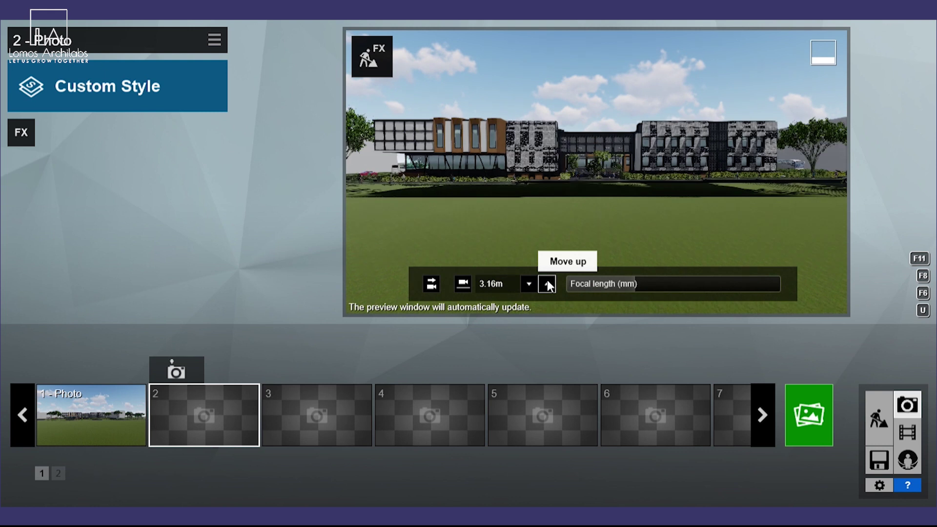
{"action": "left_click", "coordinate": [547, 284]}
{"action": "left_click", "coordinate": [547, 284]}
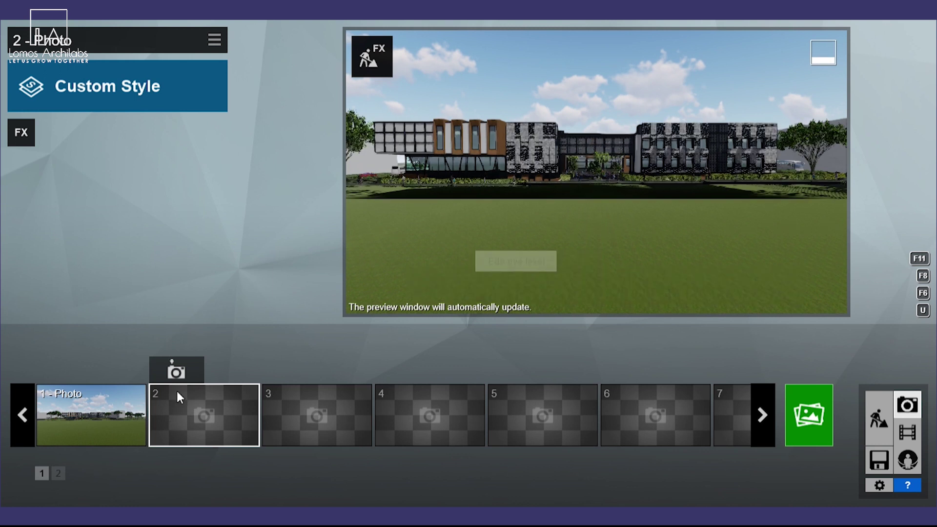
Store the framed facade view as photo 2 and apply the Realistic style to it.
{"action": "left_click", "coordinate": [182, 373]}
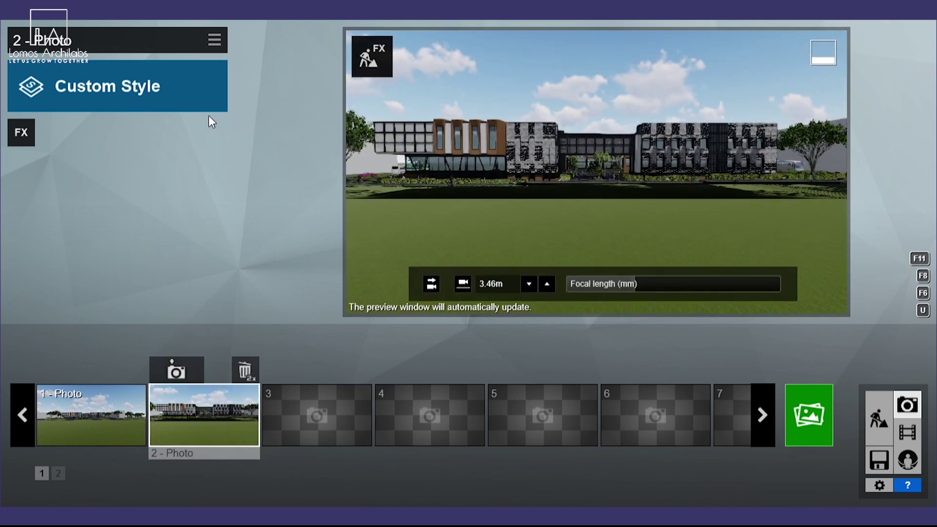
{"action": "left_click", "coordinate": [100, 101]}
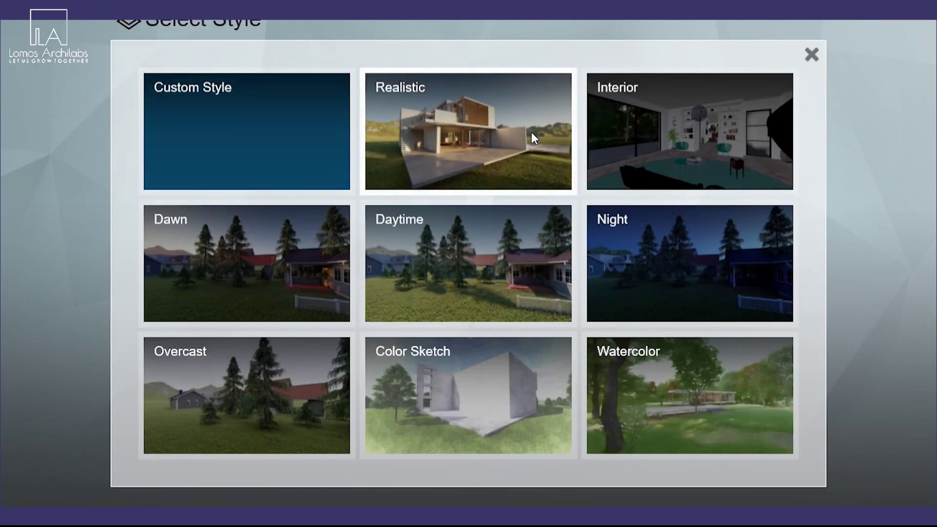
{"action": "left_click", "coordinate": [420, 135]}
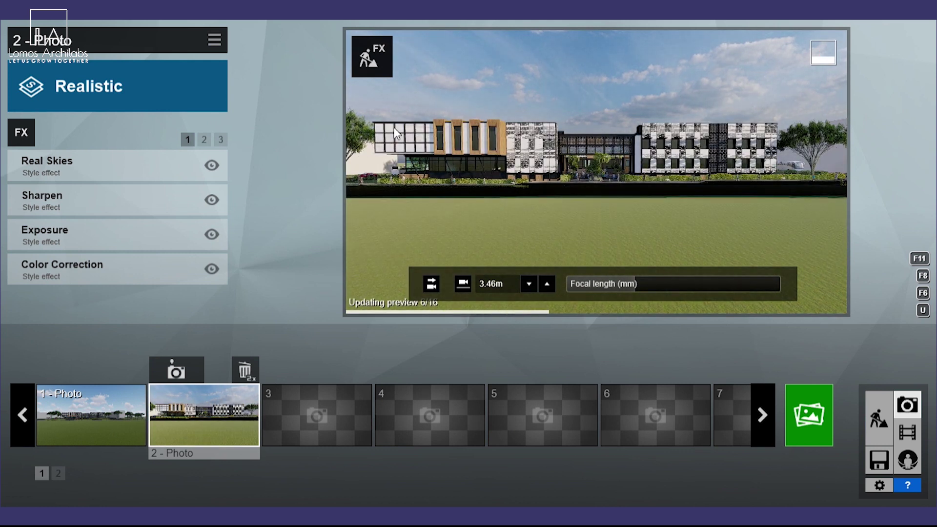
Add the Sun effect to photo 2, turn the sun heading slightly and lower the sun height to just past mid-range.
{"action": "left_click", "coordinate": [14, 138]}
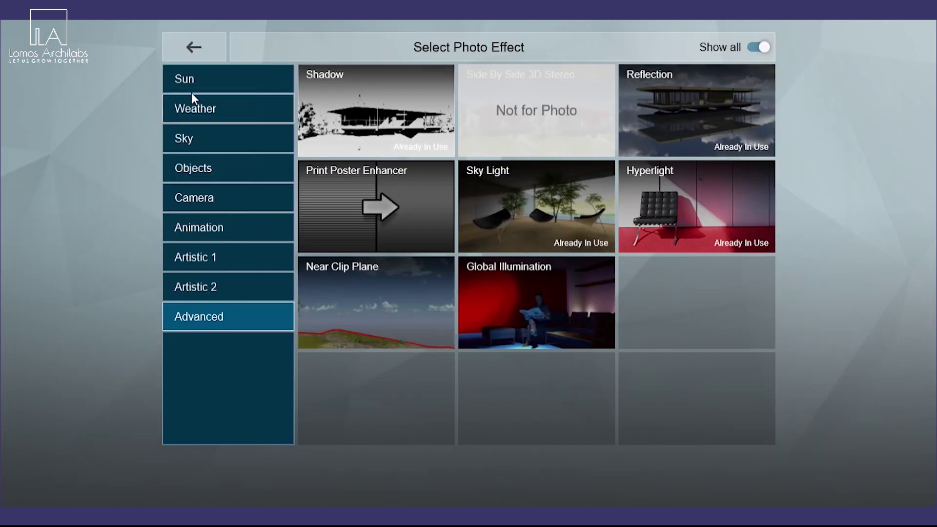
{"action": "left_click", "coordinate": [210, 78]}
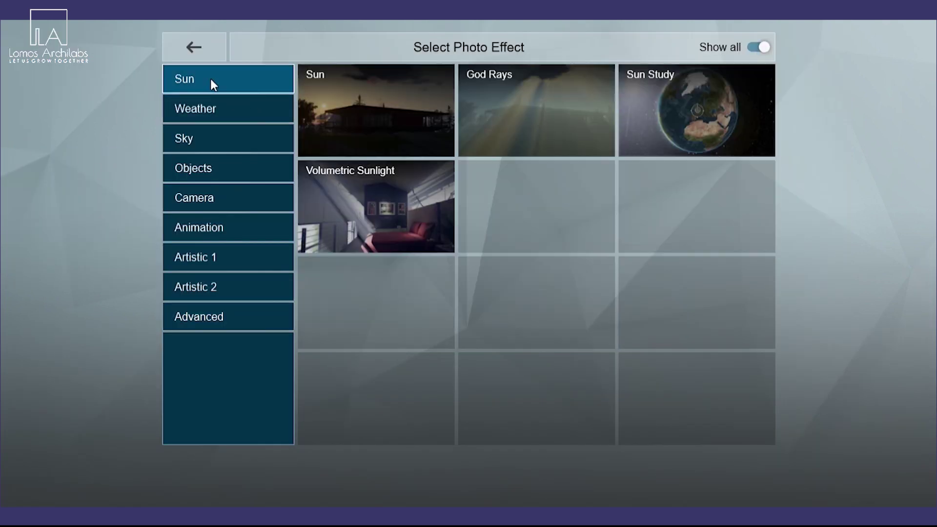
{"action": "left_click", "coordinate": [377, 122]}
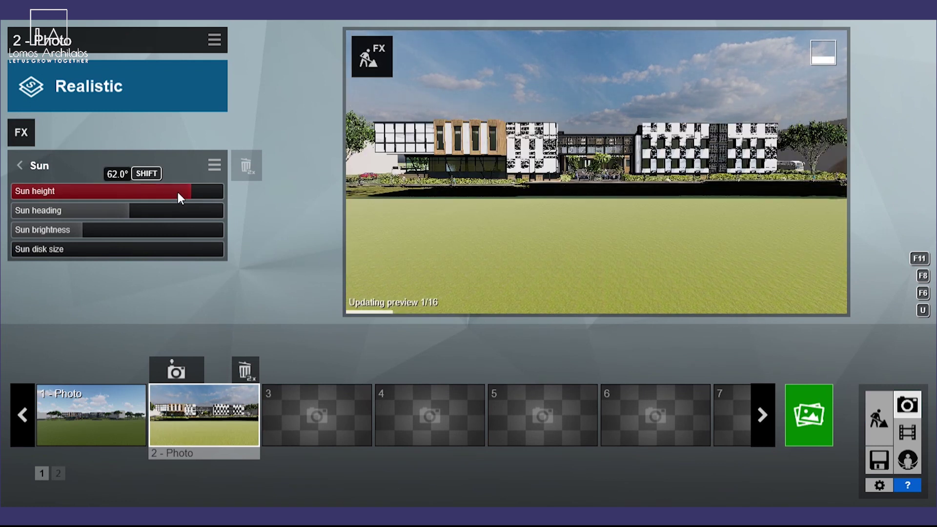
{"action": "mouse_move", "coordinate": [178, 190]}
{"action": "left_mouse_down"}
{"action": "mouse_move", "coordinate": [156, 189]}
{"action": "mouse_move", "coordinate": [178, 192]}
{"action": "left_mouse_up"}
{"action": "left_click_drag", "start_coordinate": [127, 208], "coordinate": [134, 186]}
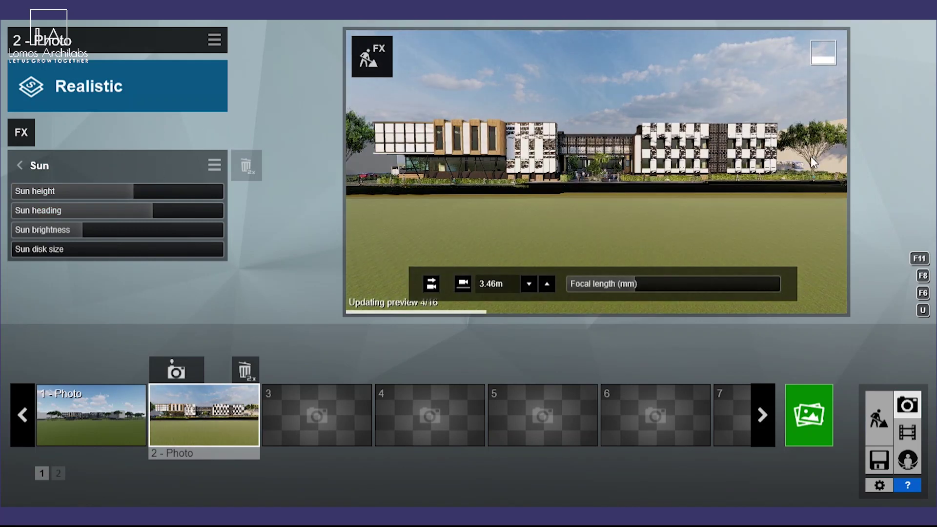
{"action": "left_click", "coordinate": [21, 138]}
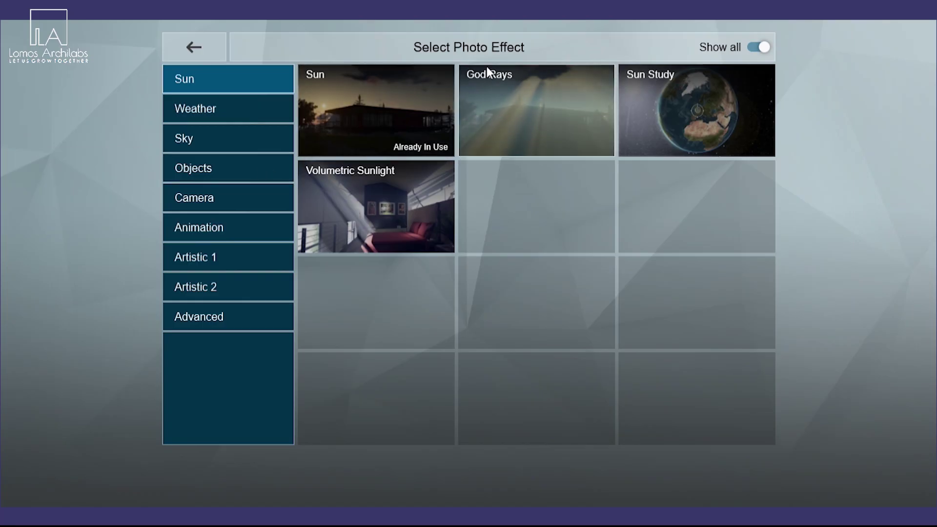
{"action": "left_click", "coordinate": [195, 48]}
Try several Cloudy skies in photo 2's Real Skies effect.
{"action": "left_click", "coordinate": [15, 167]}
{"action": "left_click", "coordinate": [113, 199]}
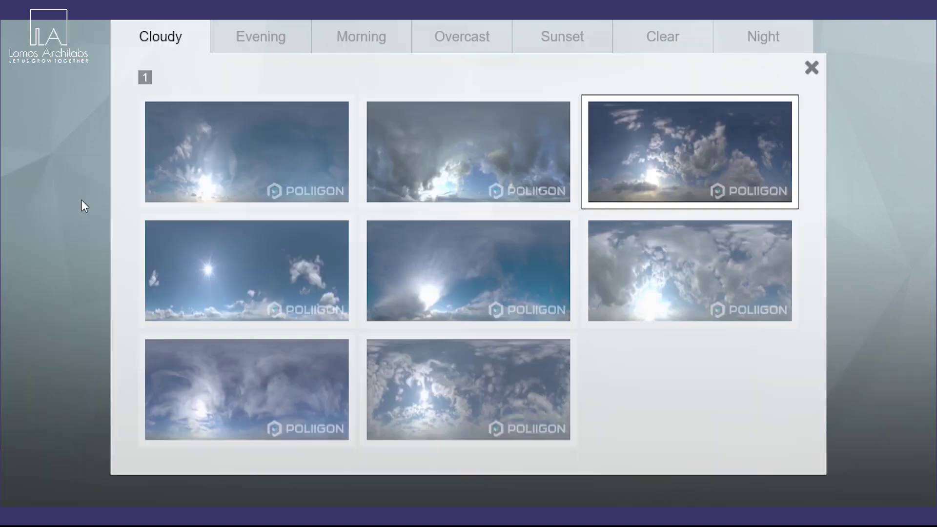
{"action": "left_click", "coordinate": [447, 268]}
{"action": "left_click", "coordinate": [81, 215]}
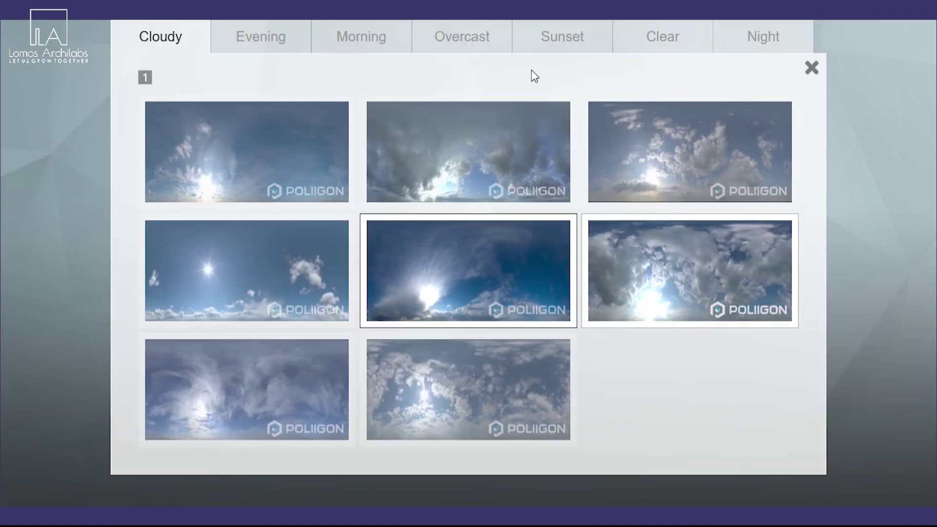
{"action": "left_click", "coordinate": [672, 305]}
{"action": "left_click", "coordinate": [63, 209]}
{"action": "left_click", "coordinate": [483, 161]}
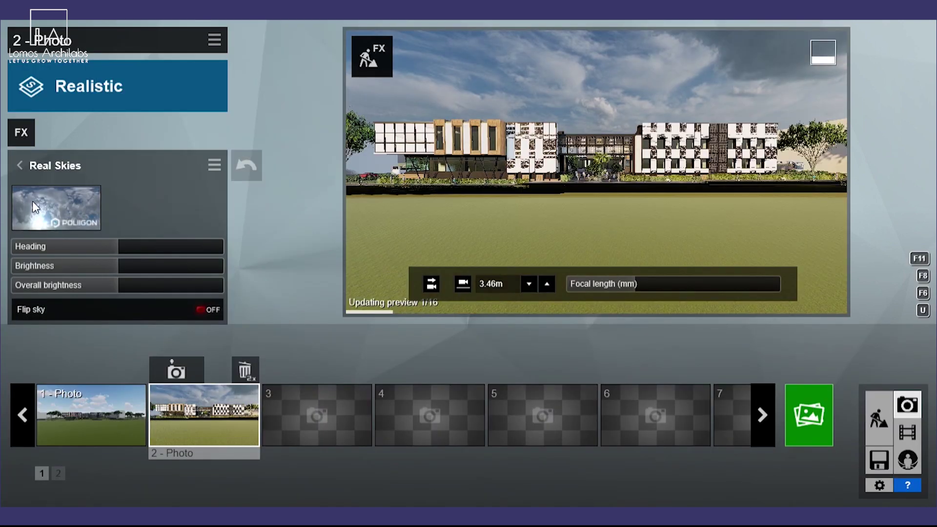
{"action": "left_click", "coordinate": [32, 201]}
{"action": "left_click", "coordinate": [811, 67]}
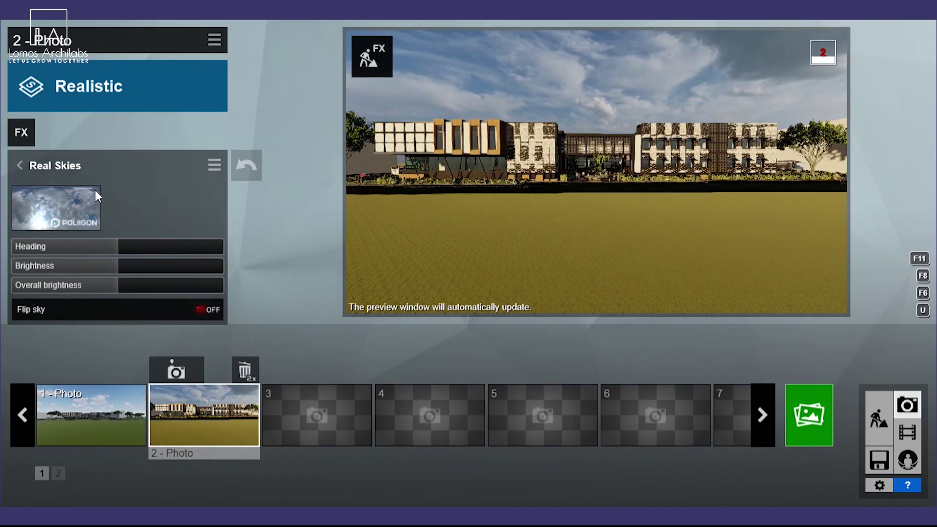
Set the Real Skies effect of photo 2 to a Morning sky and return to the effect list.
{"action": "left_click", "coordinate": [69, 194]}
{"action": "left_click", "coordinate": [361, 36]}
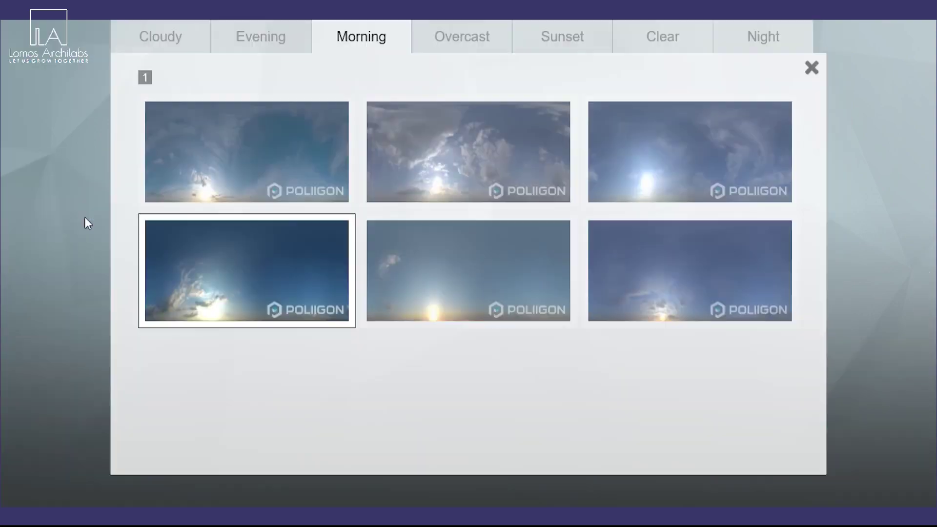
{"action": "left_click", "coordinate": [282, 218]}
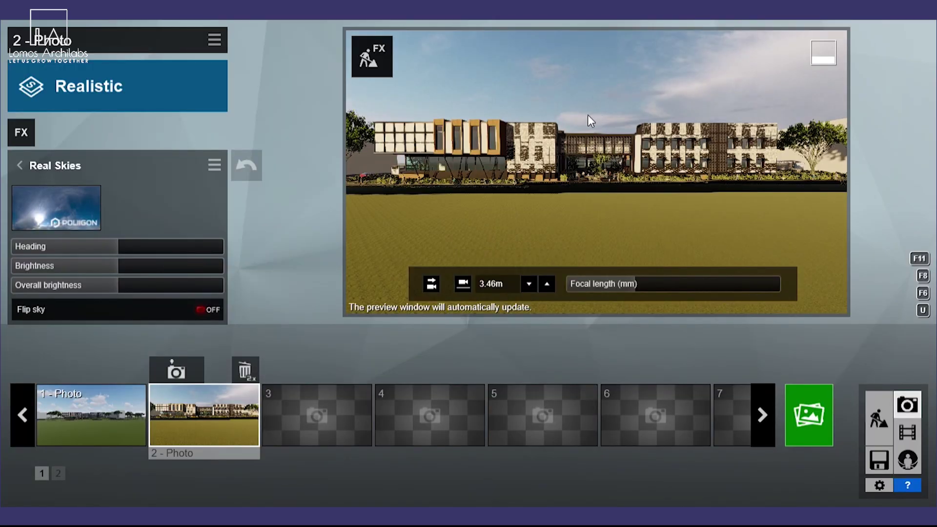
{"action": "left_click", "coordinate": [18, 163]}
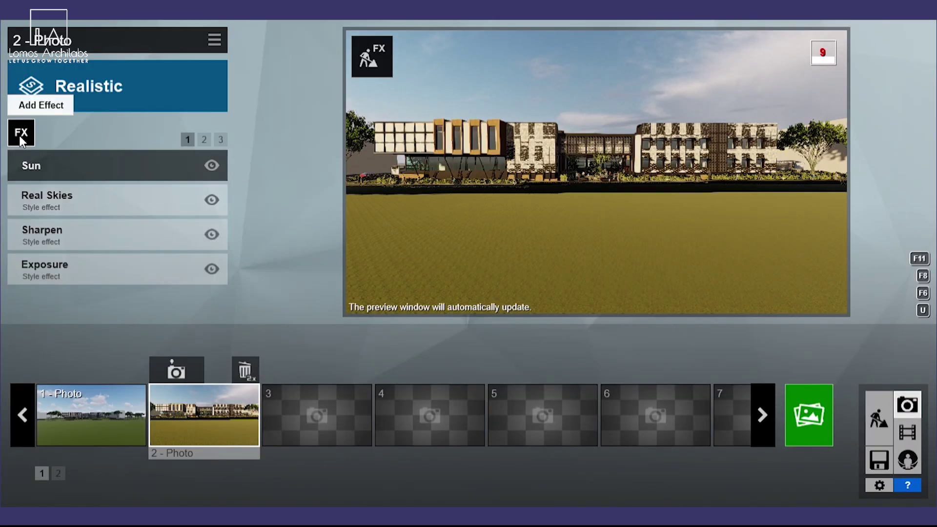
Add the 2-Point Perspective camera effect to photo 2.
{"action": "left_click", "coordinate": [21, 134]}
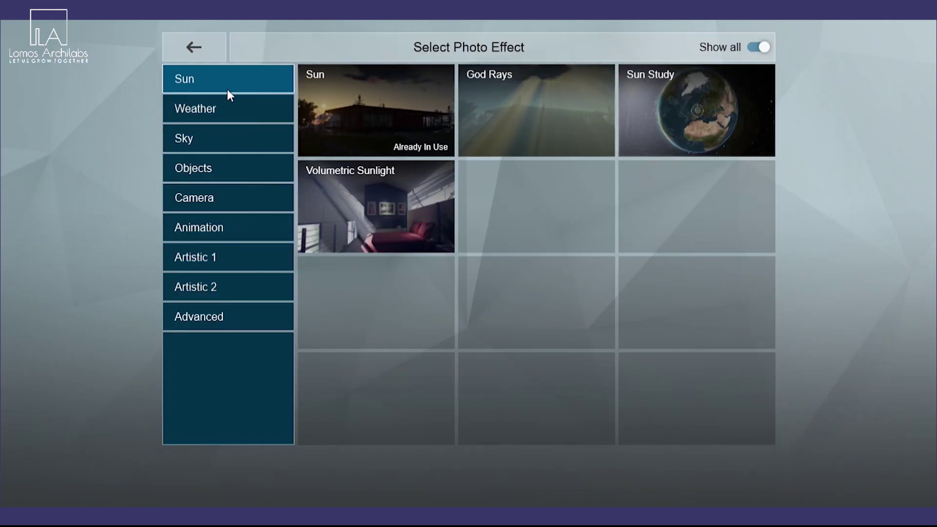
{"action": "left_click", "coordinate": [231, 197]}
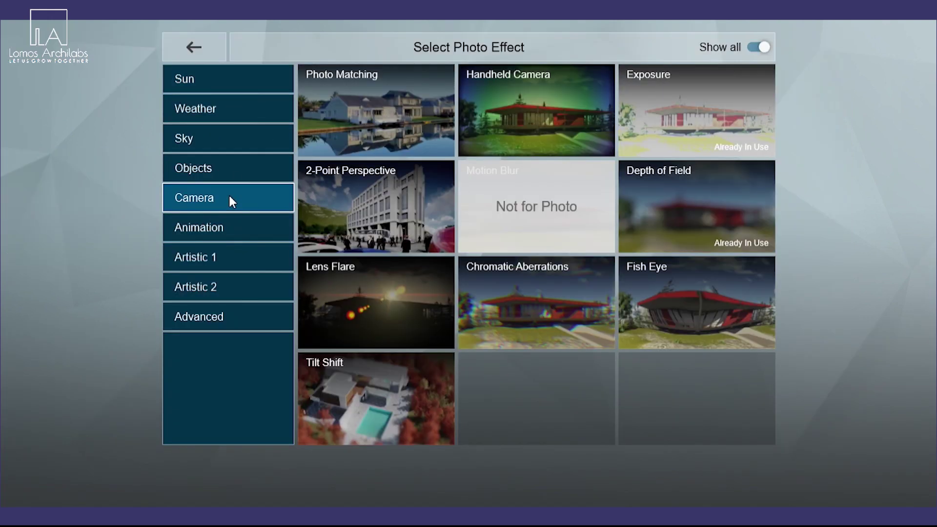
{"action": "left_click", "coordinate": [364, 174]}
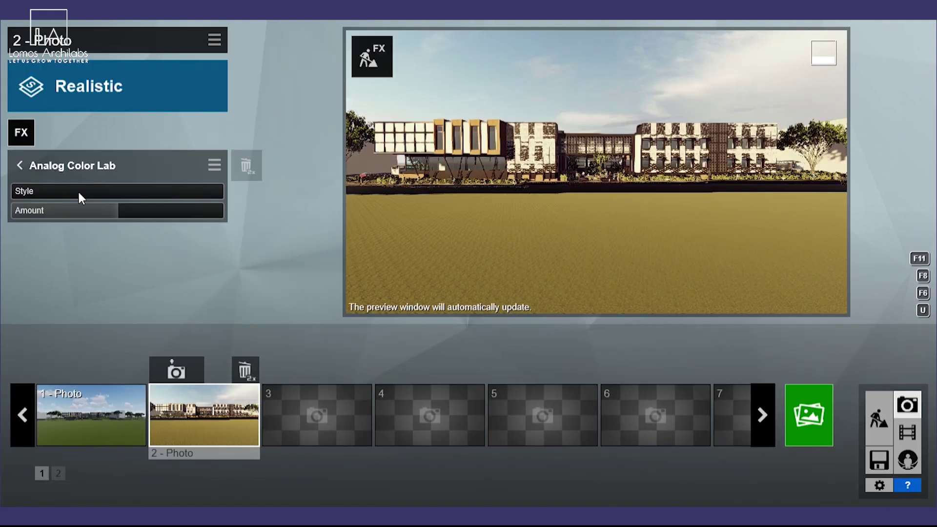
Set the Style of the Analog Color Lab effect to about 1.3.
{"action": "left_click_drag", "start_coordinate": [79, 193], "coordinate": [155, 193]}
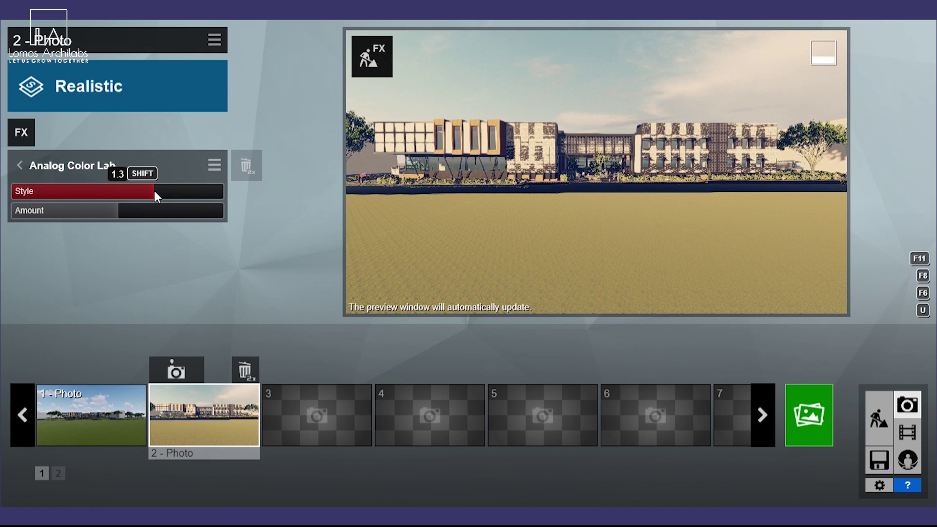
{"action": "left_click_drag", "start_coordinate": [154, 191], "coordinate": [152, 189]}
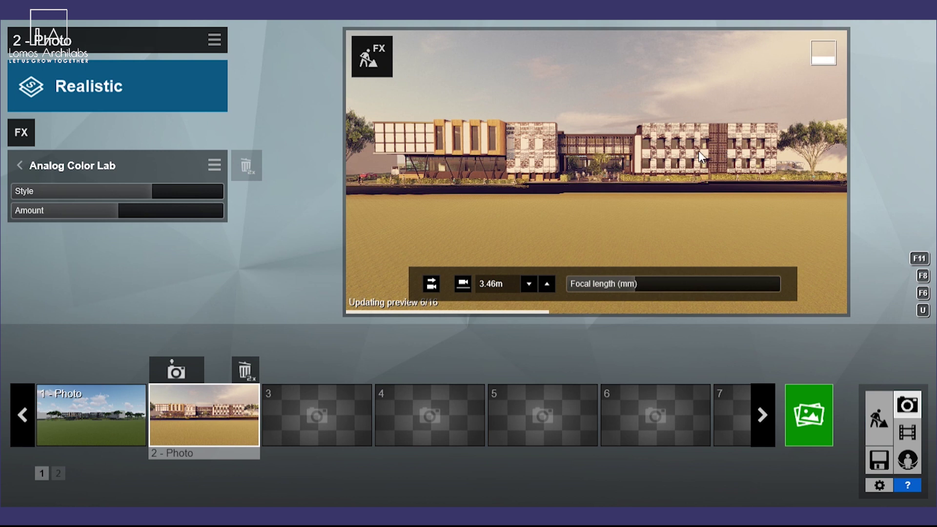
Adjust the Style of photo 2's Analog Color Lab effect and reduce its Amount to about a quarter of the range.
{"action": "left_click_drag", "start_coordinate": [151, 190], "coordinate": [110, 192]}
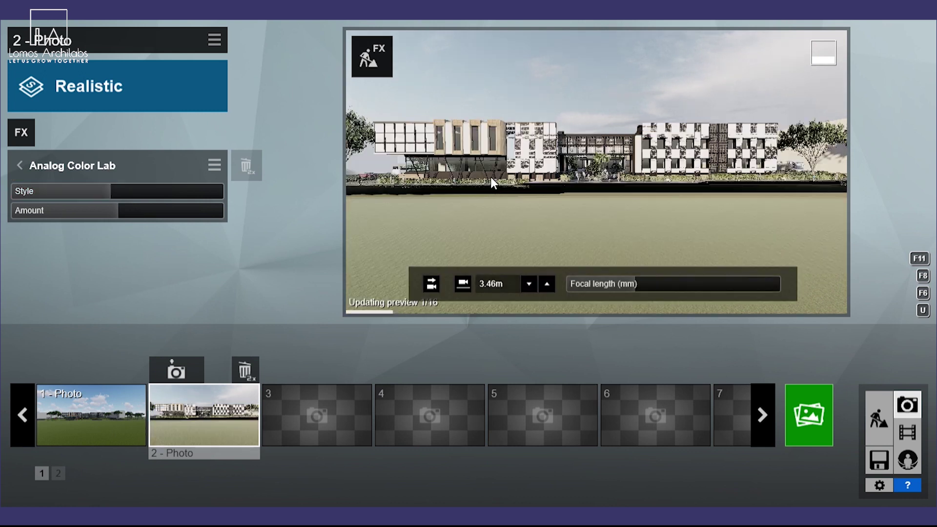
{"action": "left_click_drag", "start_coordinate": [105, 191], "coordinate": [163, 191]}
{"action": "left_click_drag", "start_coordinate": [117, 211], "coordinate": [63, 213]}
{"action": "left_click", "coordinate": [19, 166]}
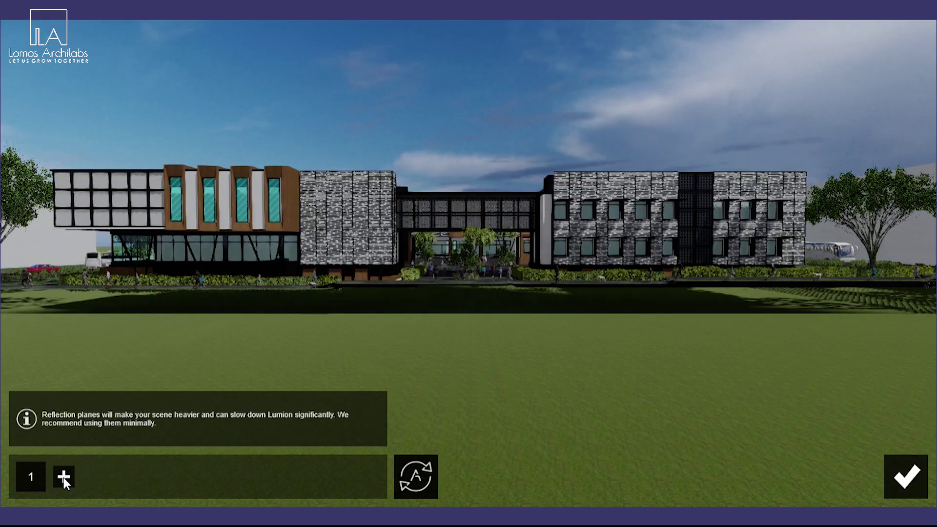
Add reflection planes to the glazing of the school's two wings and central link, confirm them and open the photo rendering.
{"action": "left_click", "coordinate": [63, 478]}
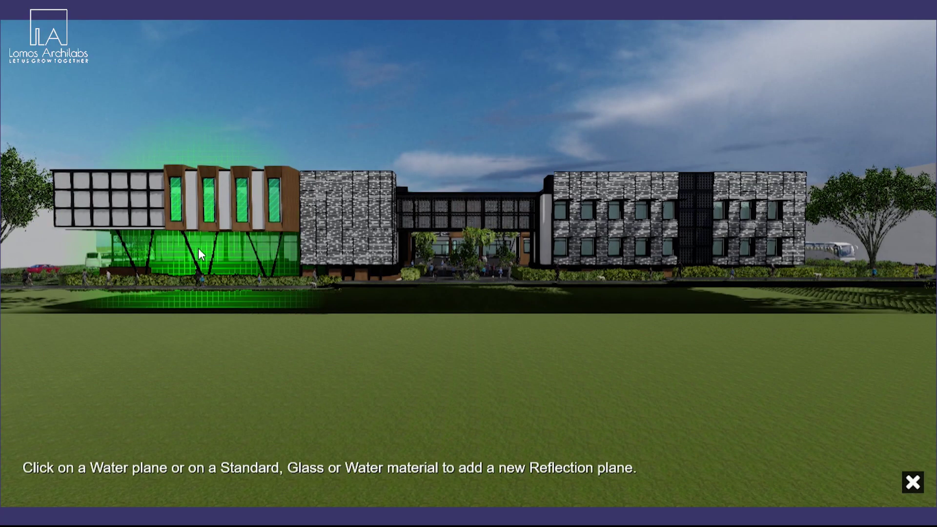
{"action": "left_click", "coordinate": [199, 252]}
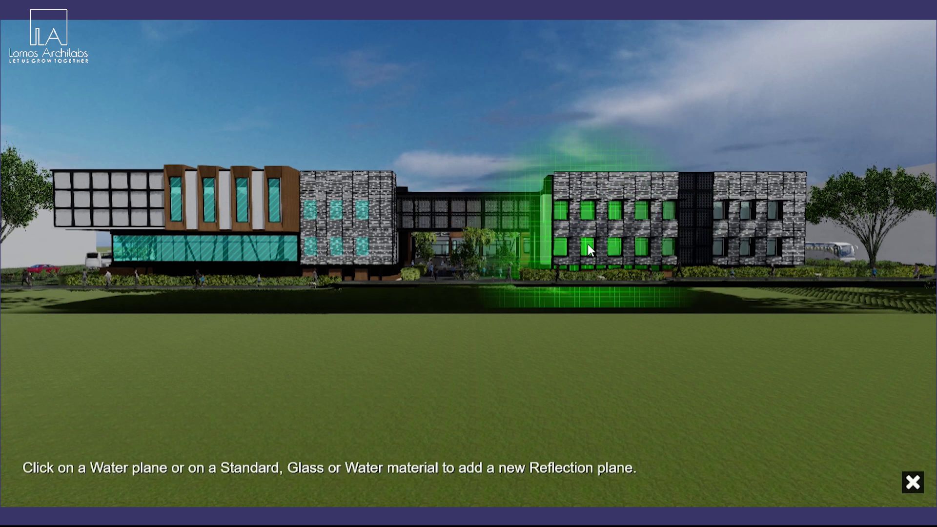
{"action": "left_click", "coordinate": [588, 245]}
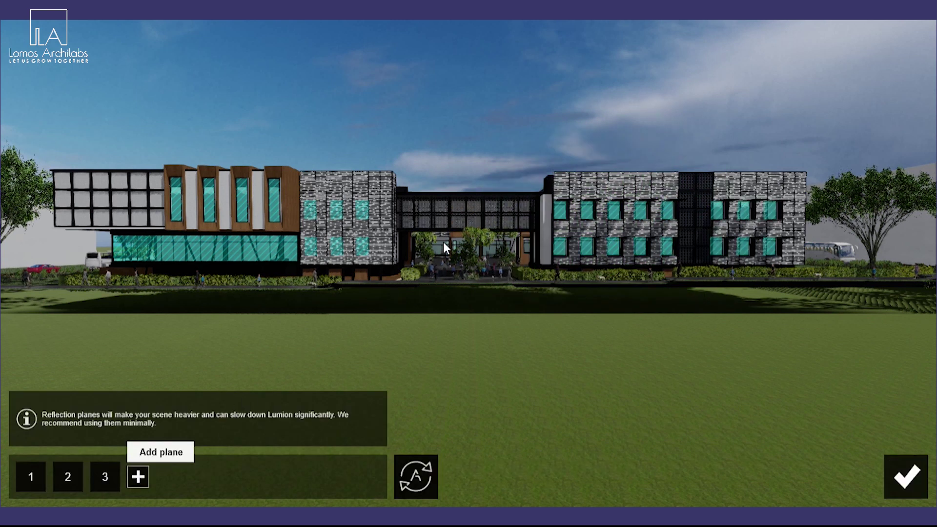
{"action": "left_click", "coordinate": [443, 241]}
{"action": "left_click", "coordinate": [175, 477]}
{"action": "left_click", "coordinate": [376, 227]}
{"action": "left_click", "coordinate": [212, 477]}
{"action": "left_click", "coordinate": [600, 220]}
{"action": "left_click", "coordinate": [249, 477]}
{"action": "left_click", "coordinate": [438, 213]}
{"action": "left_click", "coordinate": [906, 477]}
{"action": "left_click", "coordinate": [820, 421]}
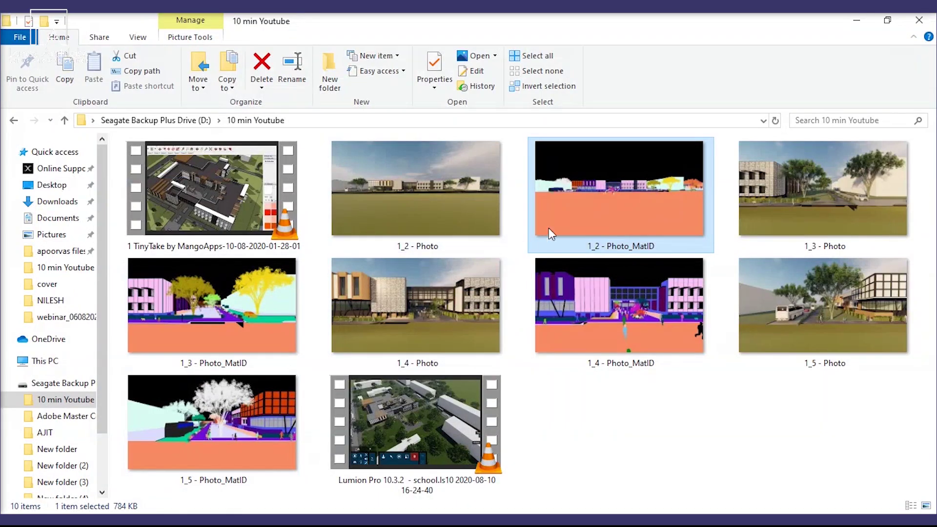
Switch to Photoshop, place the image 1_2 - Photo_MatID into 1_2 - Photo.jpg and remove the duplicate MatID layer.
{"action": "left_click_drag", "start_coordinate": [573, 222], "coordinate": [327, 389]}
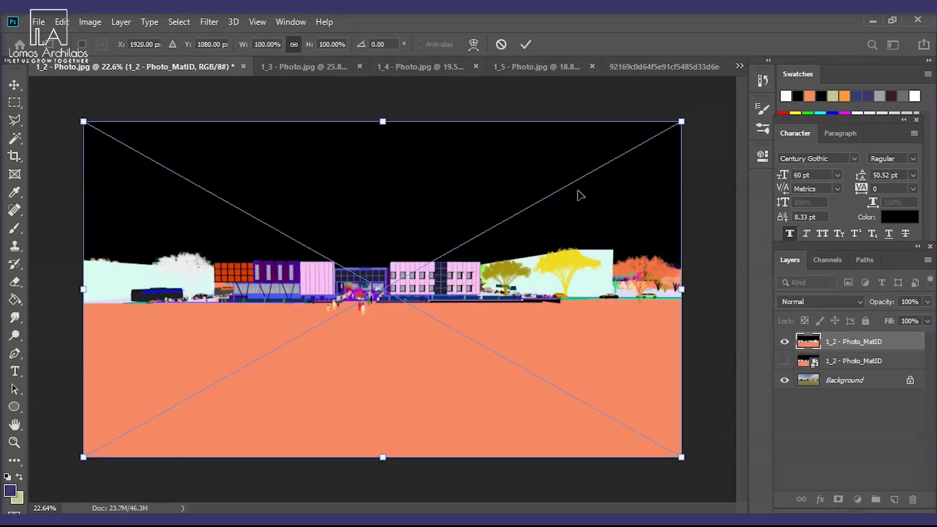
{"action": "left_click", "coordinate": [531, 47]}
{"action": "left_click", "coordinate": [839, 364]}
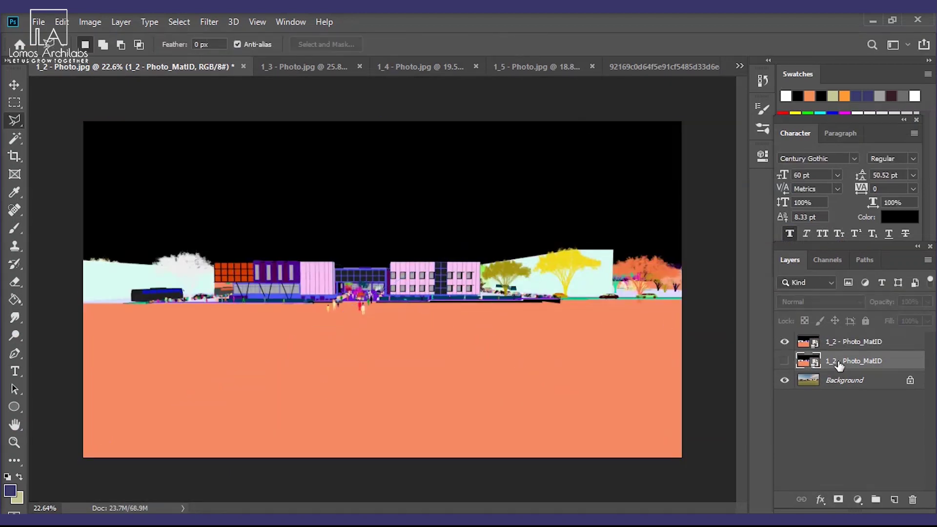
Select the whole foreground with the Polygonal Lasso, tracing the road edge across the full width and around the image's lower edge.
{"action": "scroll", "coordinate": [69, 315], "scroll_direction": "up", "scroll_amount": 12}
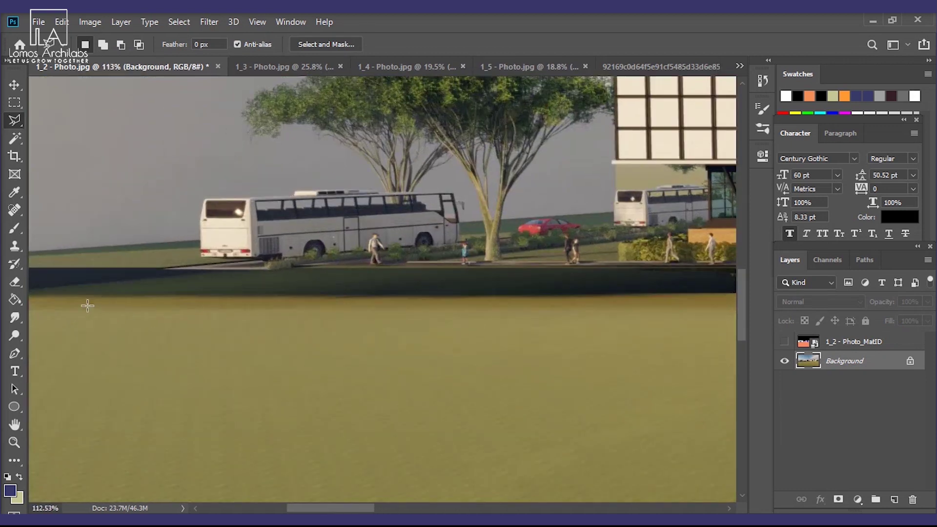
{"action": "left_click_drag", "start_coordinate": [88, 305], "coordinate": [326, 301]}
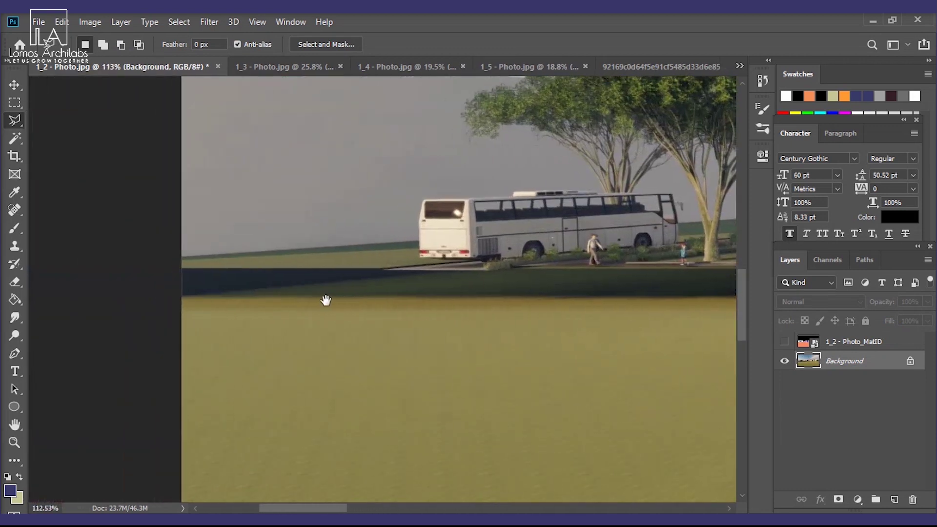
{"action": "left_click", "coordinate": [172, 268]}
{"action": "left_click_drag", "start_coordinate": [616, 270], "coordinate": [212, 344]}
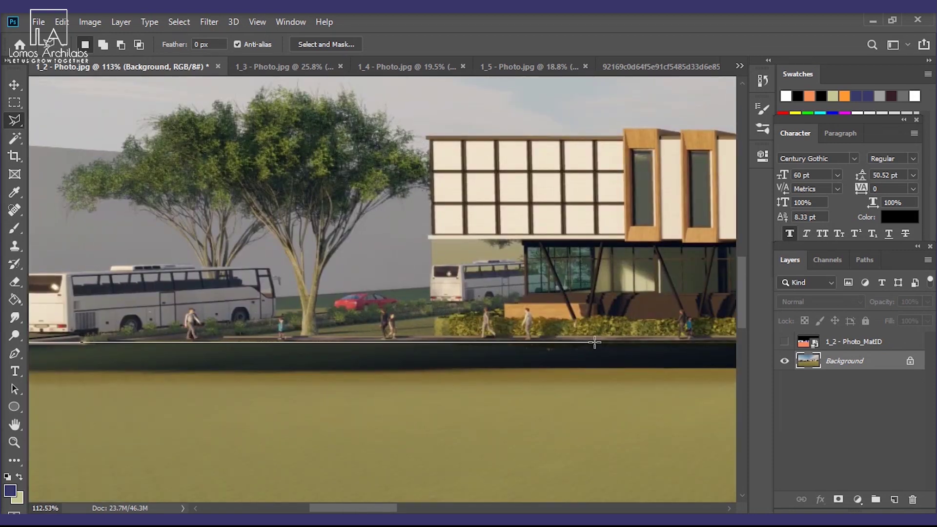
{"action": "scroll", "coordinate": [594, 342], "scroll_direction": "right", "scroll_amount": 10}
{"action": "scroll", "coordinate": [595, 343], "scroll_direction": "up", "scroll_amount": 2}
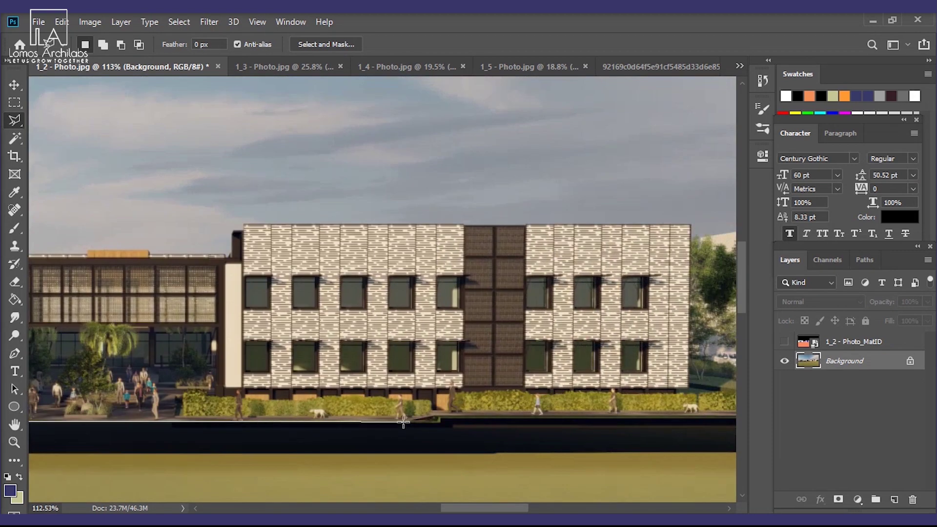
{"action": "scroll", "coordinate": [423, 420], "scroll_direction": "right", "scroll_amount": 10}
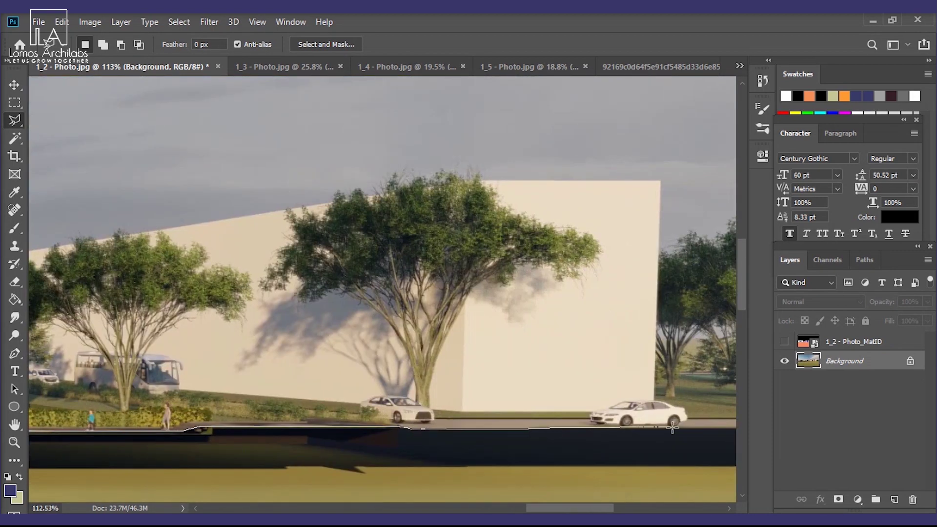
{"action": "scroll", "coordinate": [697, 428], "scroll_direction": "right", "scroll_amount": 2}
{"action": "left_click", "coordinate": [488, 399]}
{"action": "scroll", "coordinate": [488, 400], "scroll_direction": "down", "scroll_amount": 5}
{"action": "left_click", "coordinate": [493, 316]}
{"action": "scroll", "coordinate": [619, 280], "scroll_direction": "left", "scroll_amount": 10}
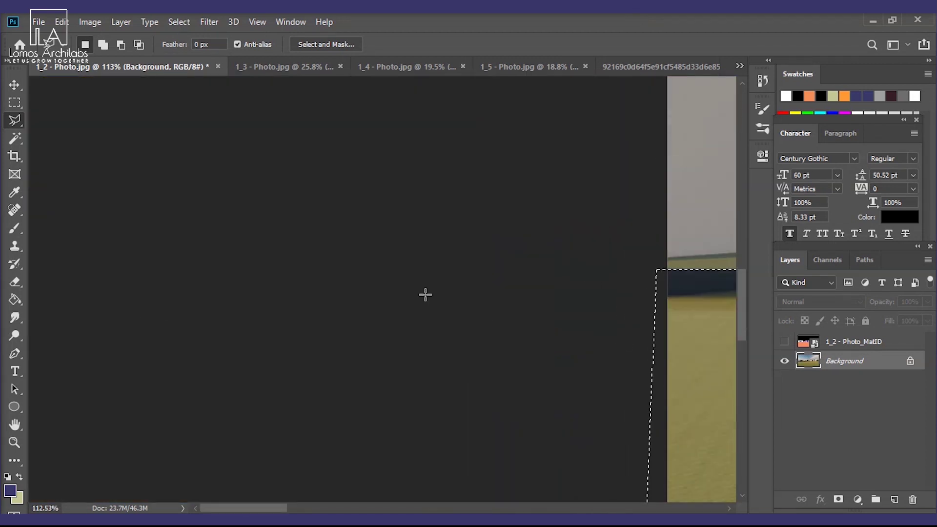
{"action": "double_click", "coordinate": [619, 280]}
Create a new layer above the background and fill the selected ground area with the dark blue foreground color.
{"action": "scroll", "coordinate": [619, 280], "scroll_direction": "up", "scroll_amount": 5}
{"action": "scroll", "coordinate": [253, 279], "scroll_direction": "down", "scroll_amount": 3}
{"action": "scroll", "coordinate": [288, 351], "scroll_direction": "down", "scroll_amount": 3}
{"action": "left_click", "coordinate": [894, 500]}
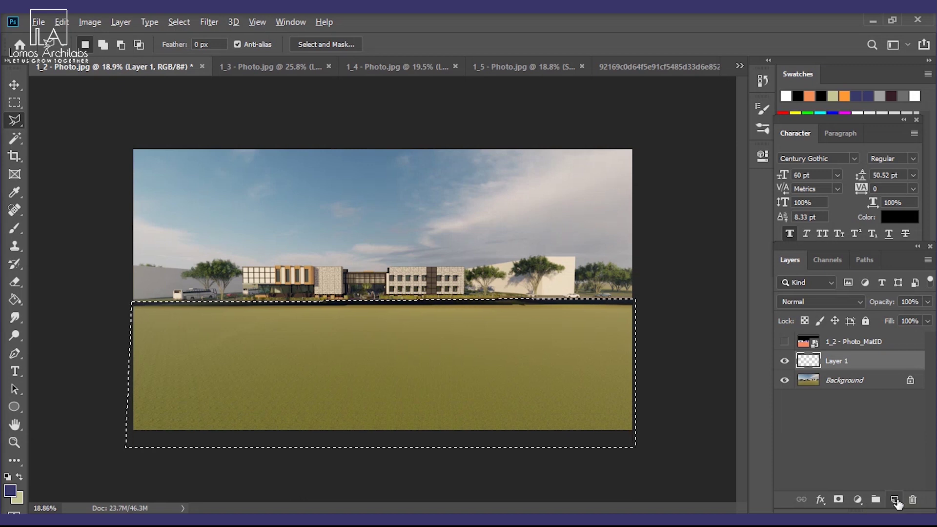
{"action": "key", "text": "alt+BackSpace"}
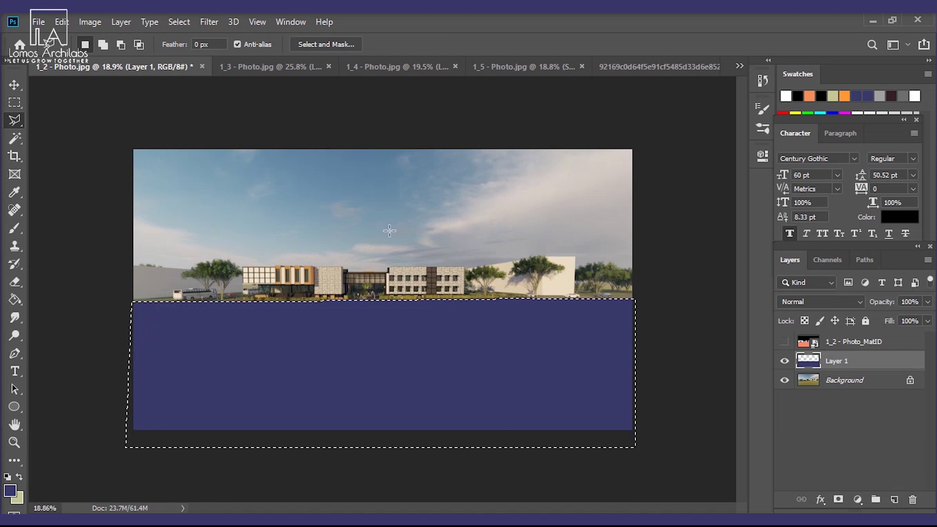
Check the grid image in the browser's image search, return to Photoshop and define the open grid PNG as a pattern named Grid.
{"action": "left_click", "coordinate": [101, 511]}
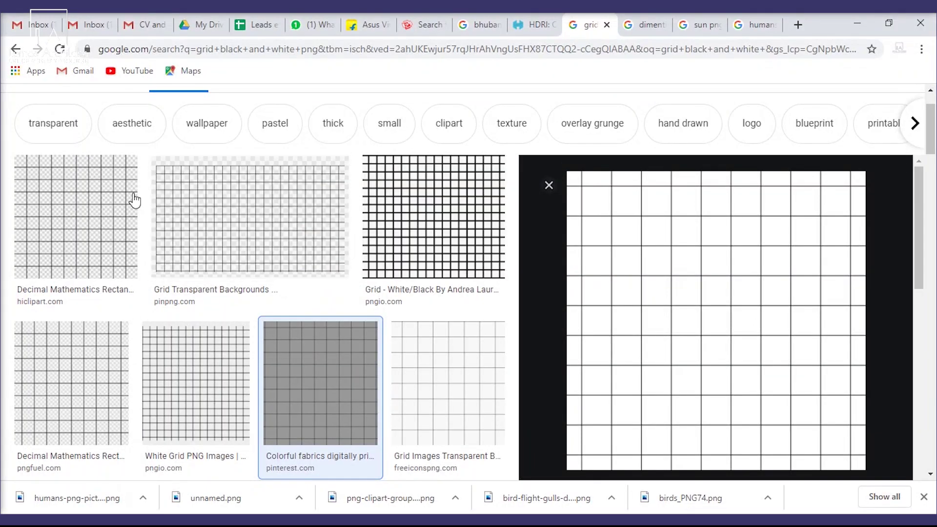
{"action": "scroll", "coordinate": [339, 305], "scroll_direction": "up", "scroll_amount": 2}
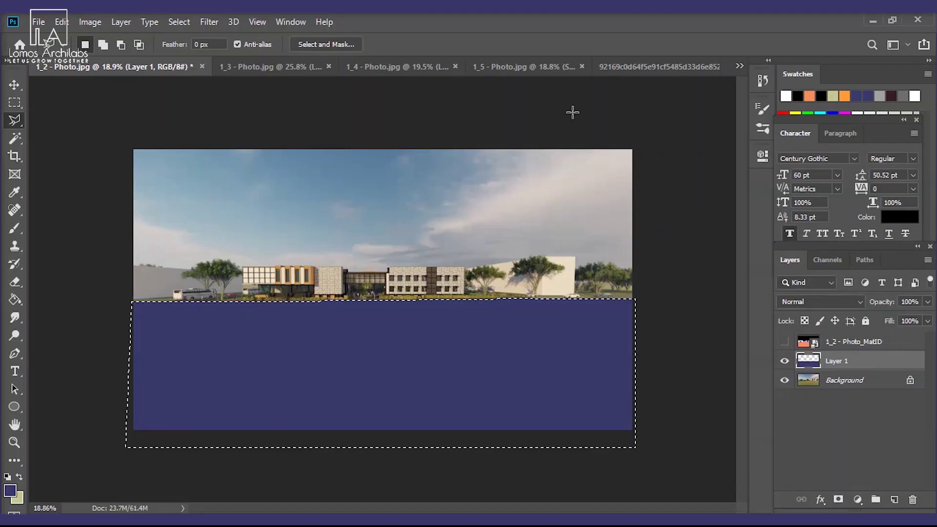
{"action": "right_click", "coordinate": [331, 115]}
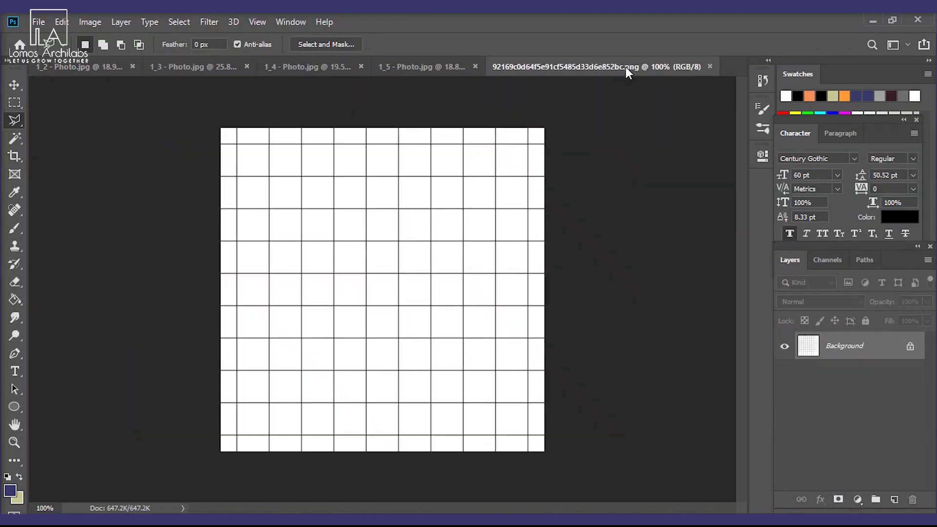
{"action": "key", "text": "m"}
{"action": "key", "text": "ctrl+a"}
{"action": "left_click", "coordinate": [61, 21]}
{"action": "left_click", "coordinate": [112, 391]}
{"action": "type", "text": "Grid"}
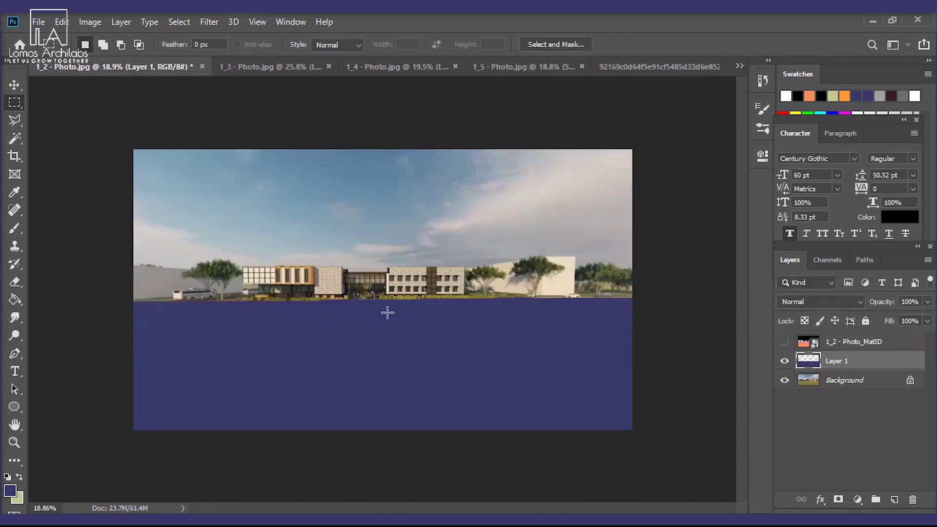
Apply a Pattern Overlay with the grid pattern in Multiply blend mode to the ground layer, Layer 1.
{"action": "double_click", "coordinate": [871, 361]}
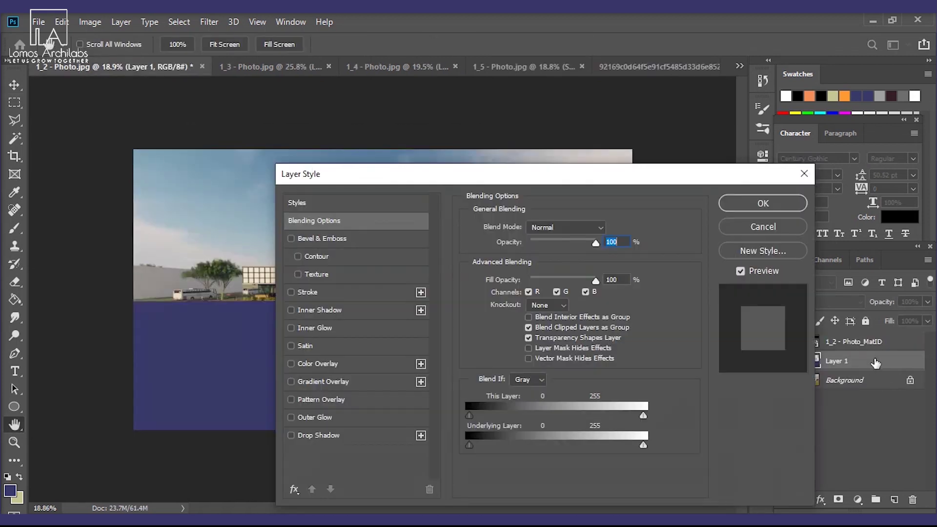
{"action": "left_click", "coordinate": [318, 342]}
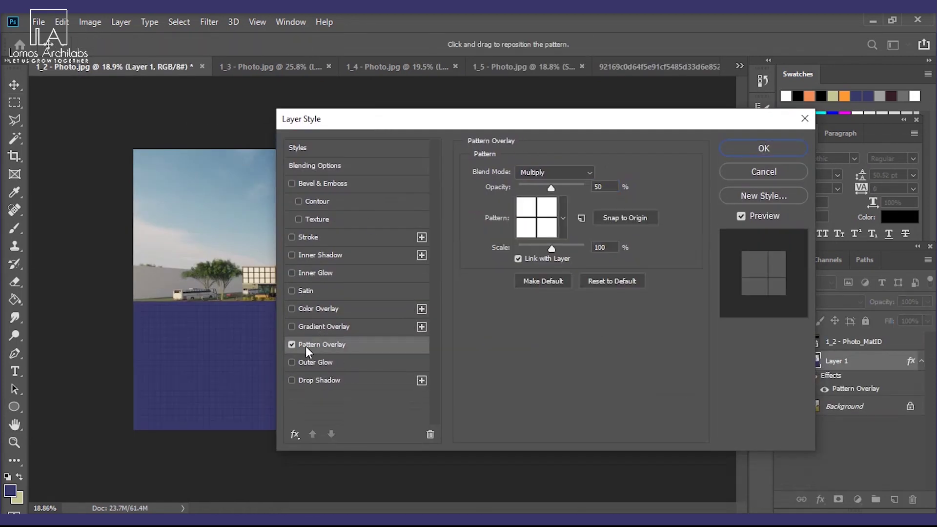
{"action": "left_click", "coordinate": [561, 218]}
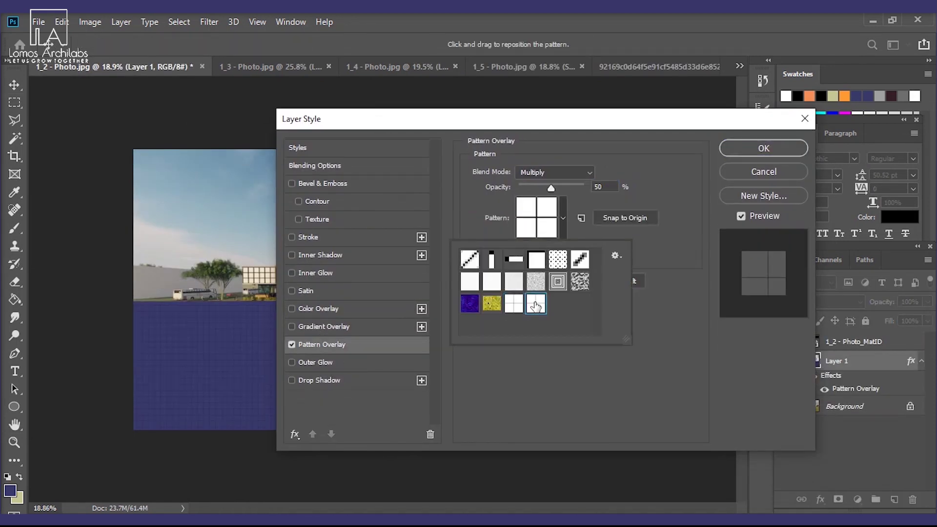
{"action": "left_click", "coordinate": [564, 218]}
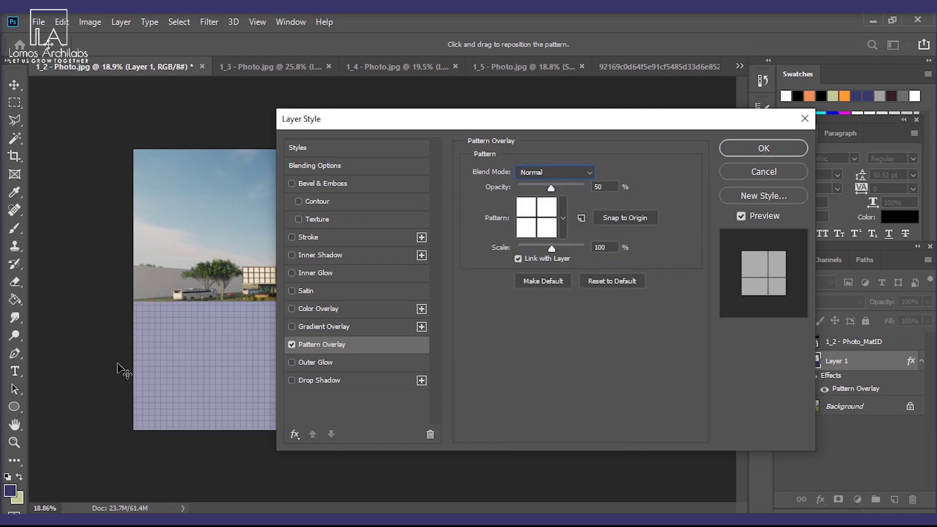
{"action": "left_click", "coordinate": [555, 173]}
{"action": "left_click", "coordinate": [561, 224]}
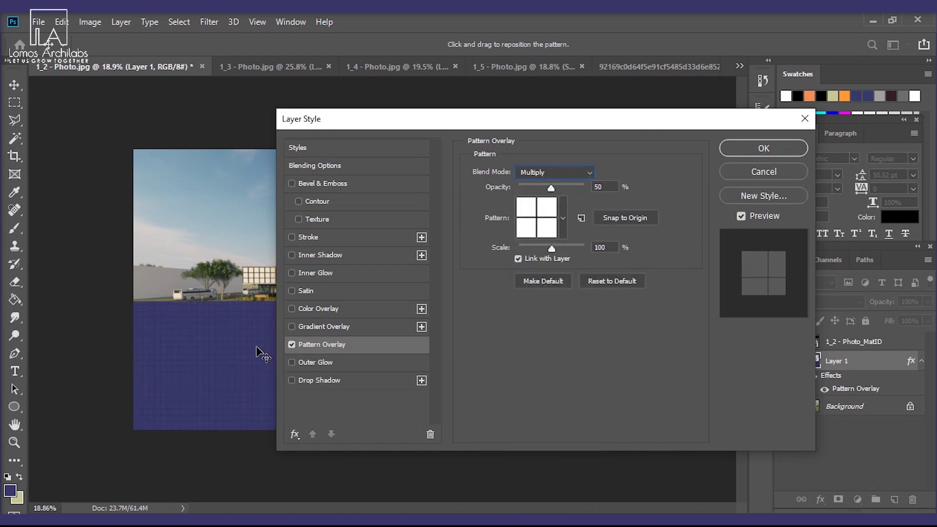
{"action": "key", "text": "Return"}
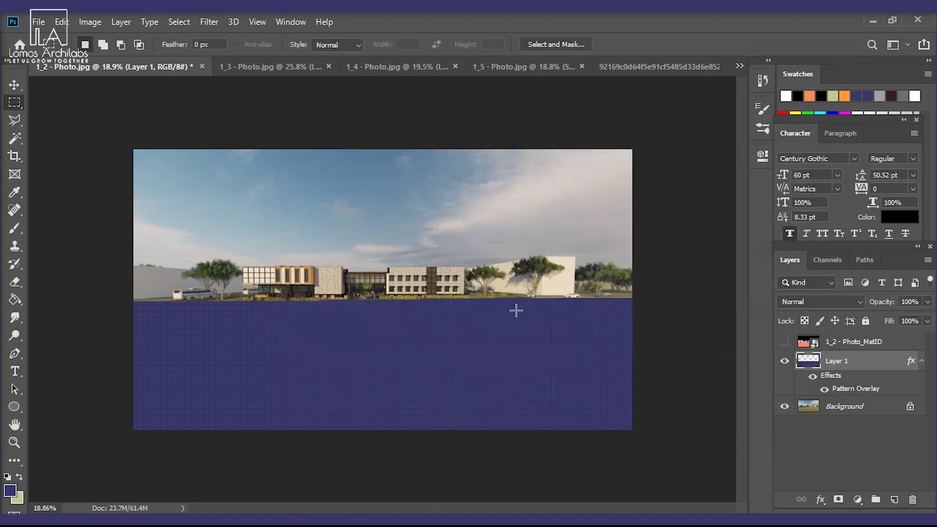
Refill the ground shape on Layer 1 with the light green background color, preserving its transparent area.
{"action": "scroll", "coordinate": [362, 347], "scroll_direction": "down", "scroll_amount": 2}
{"action": "scroll", "coordinate": [350, 364], "scroll_direction": "up", "scroll_amount": 4}
{"action": "scroll", "coordinate": [246, 347], "scroll_direction": "down", "scroll_amount": 1}
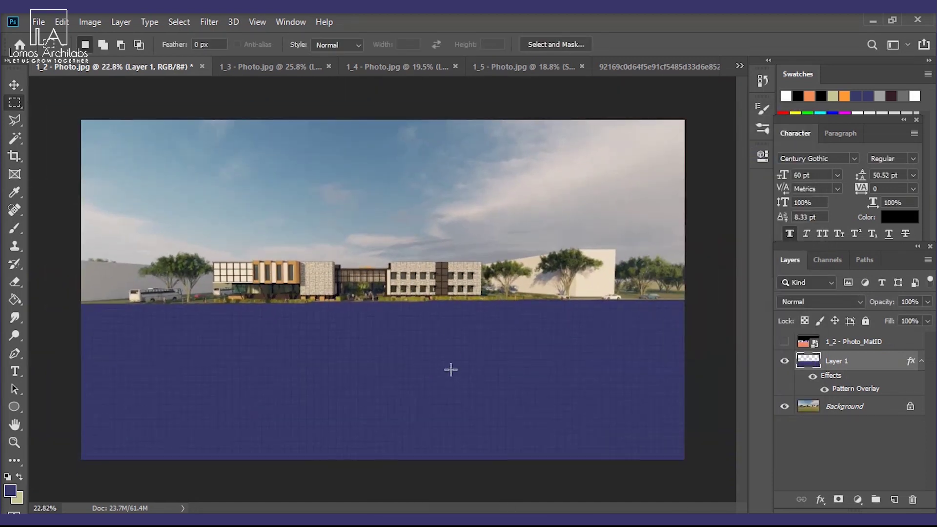
{"action": "scroll", "coordinate": [450, 370], "scroll_direction": "down", "scroll_amount": 1}
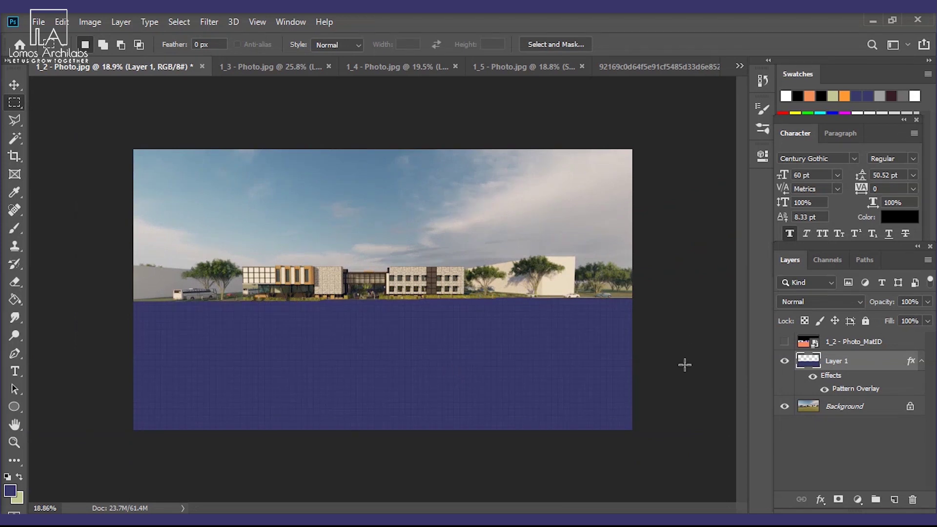
{"action": "key", "text": "ctrl+shift+BackSpace"}
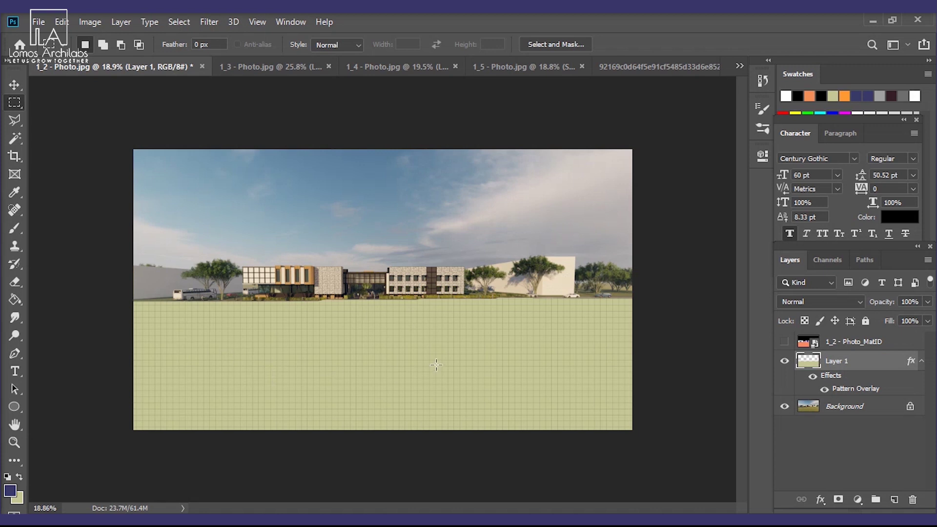
{"action": "scroll", "coordinate": [464, 350], "scroll_direction": "down", "scroll_amount": 1}
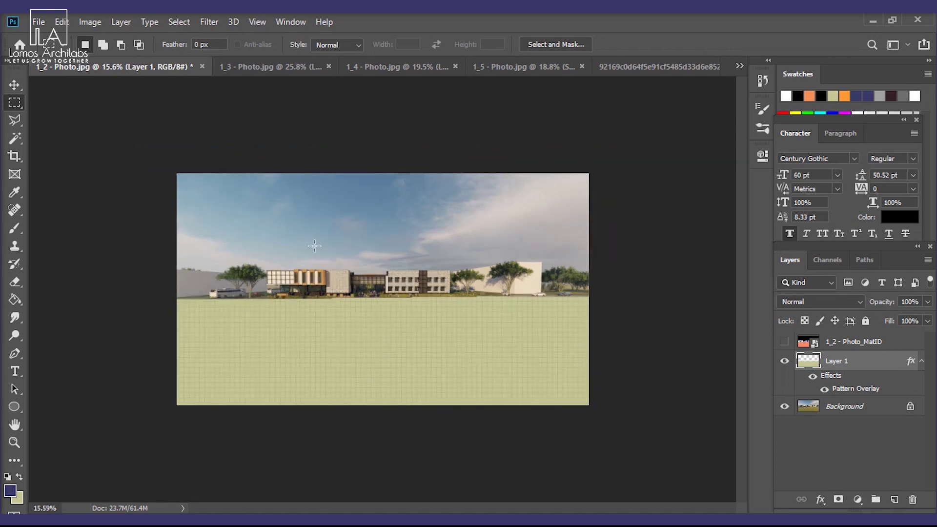
{"action": "scroll", "coordinate": [299, 281], "scroll_direction": "up", "scroll_amount": 1}
{"action": "scroll", "coordinate": [300, 281], "scroll_direction": "down", "scroll_amount": 1}
{"action": "scroll", "coordinate": [215, 333], "scroll_direction": "up", "scroll_amount": 2}
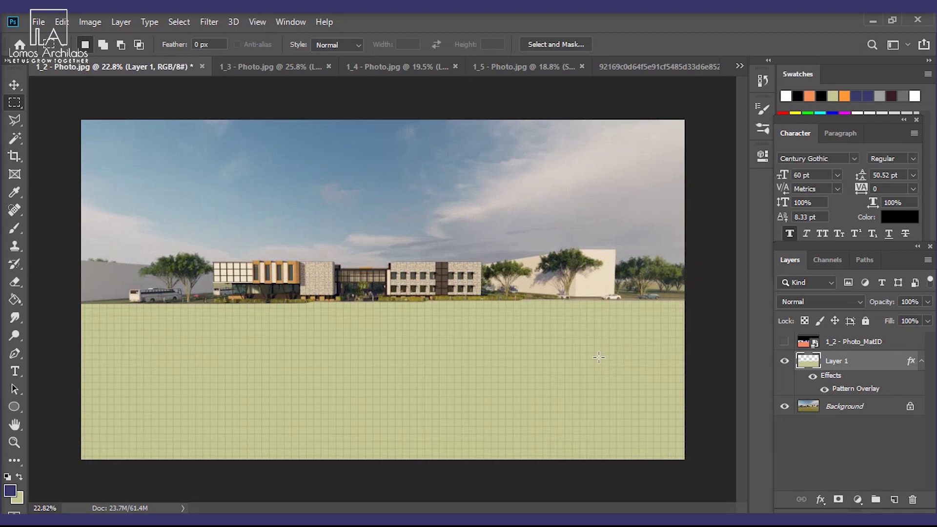
{"action": "scroll", "coordinate": [598, 358], "scroll_direction": "down", "scroll_amount": 1}
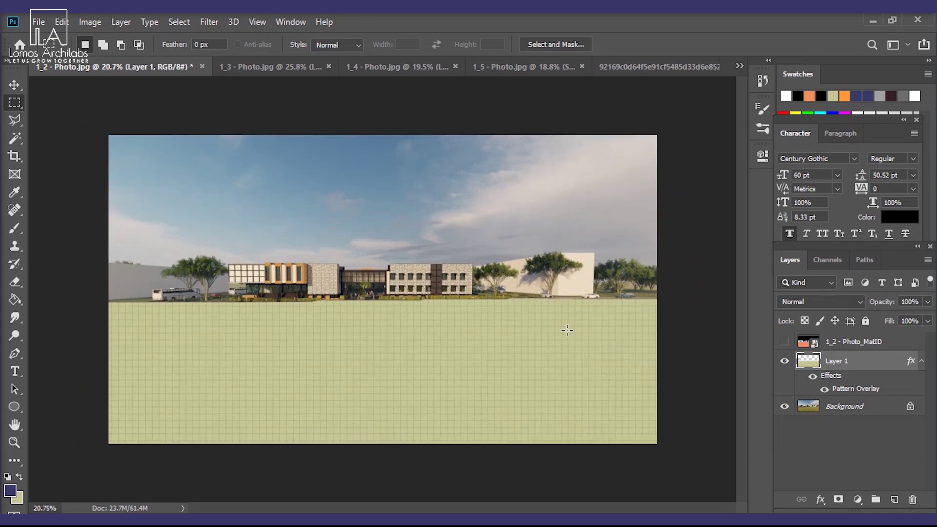
{"action": "scroll", "coordinate": [566, 331], "scroll_direction": "down", "scroll_amount": 1}
{"action": "scroll", "coordinate": [362, 341], "scroll_direction": "up", "scroll_amount": 2}
{"action": "scroll", "coordinate": [569, 423], "scroll_direction": "down", "scroll_amount": 1}
{"action": "scroll", "coordinate": [440, 339], "scroll_direction": "up", "scroll_amount": 1}
{"action": "scroll", "coordinate": [537, 335], "scroll_direction": "down", "scroll_amount": 2}
{"action": "scroll", "coordinate": [513, 339], "scroll_direction": "up", "scroll_amount": 3}
{"action": "scroll", "coordinate": [618, 370], "scroll_direction": "down", "scroll_amount": 3}
{"action": "scroll", "coordinate": [382, 297], "scroll_direction": "up", "scroll_amount": 2}
{"action": "scroll", "coordinate": [293, 317], "scroll_direction": "down", "scroll_amount": 1}
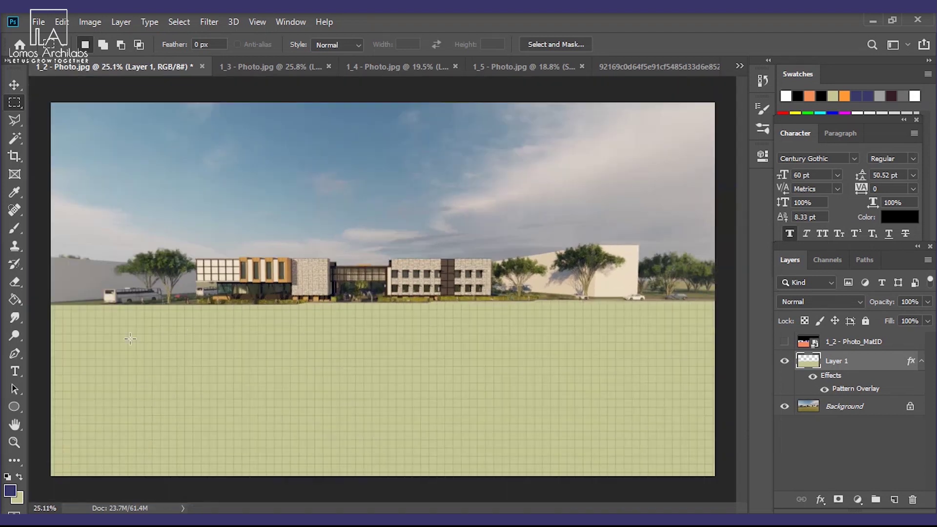
Set the Pen tool's shape options to no fill and a black stroke.
{"action": "left_click", "coordinate": [15, 357]}
{"action": "scroll", "coordinate": [206, 337], "scroll_direction": "down", "scroll_amount": 2}
{"action": "scroll", "coordinate": [97, 314], "scroll_direction": "up", "scroll_amount": 4}
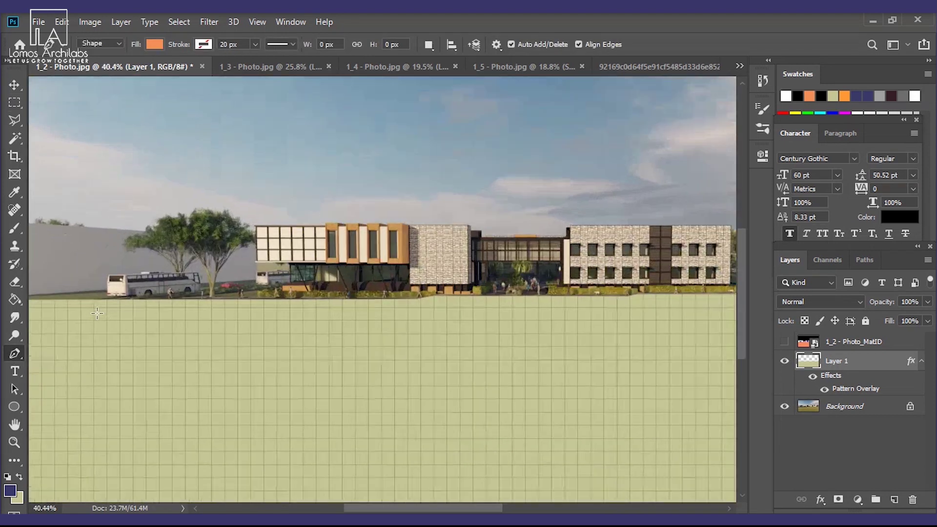
{"action": "scroll", "coordinate": [97, 314], "scroll_direction": "up", "scroll_amount": 4}
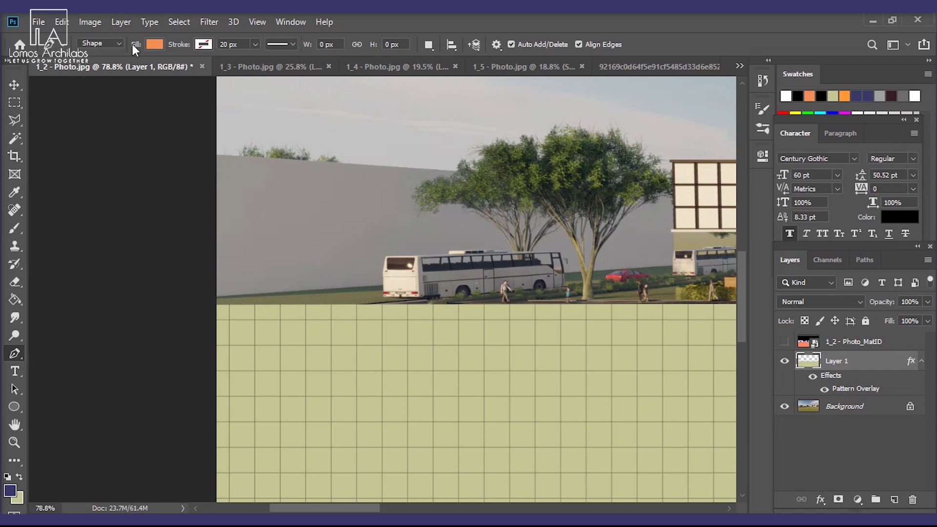
{"action": "left_click", "coordinate": [154, 48]}
{"action": "left_click", "coordinate": [95, 70]}
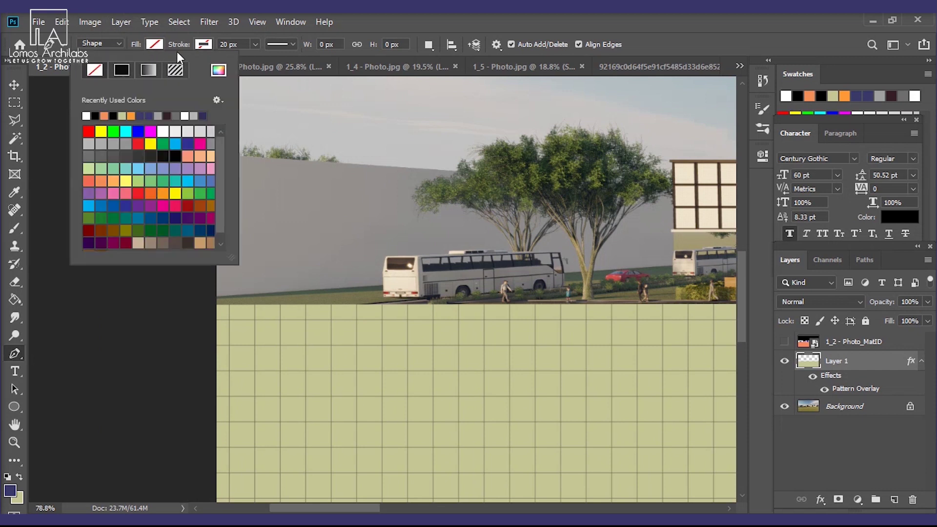
{"action": "left_click", "coordinate": [205, 45]}
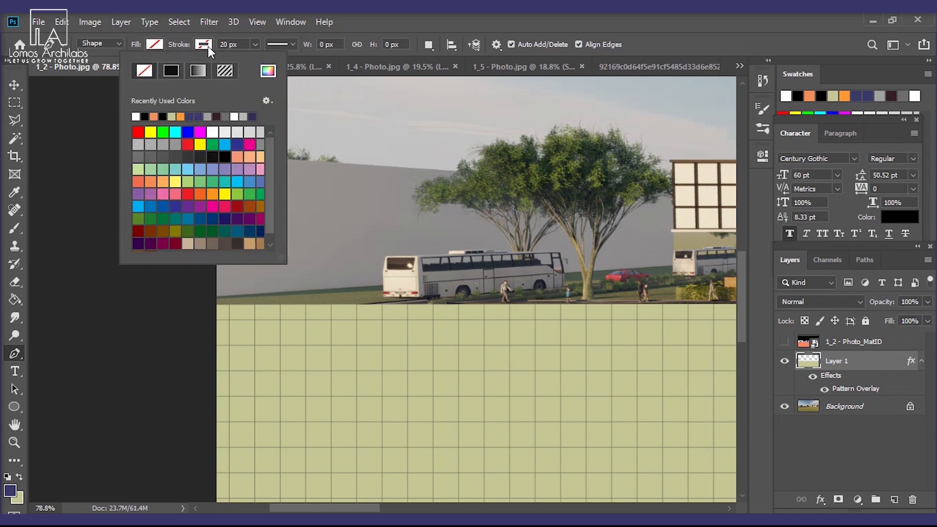
{"action": "left_click", "coordinate": [146, 117]}
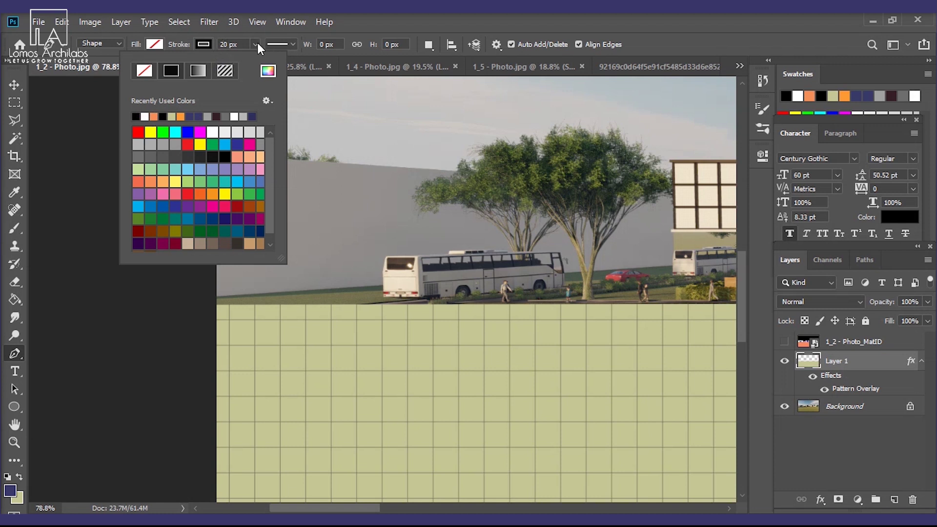
Trace the uneven ground line along the upper edge of the gridded ground across the full image, about 3865 px wide.
{"action": "scroll", "coordinate": [217, 303], "scroll_direction": "up", "scroll_amount": 3}
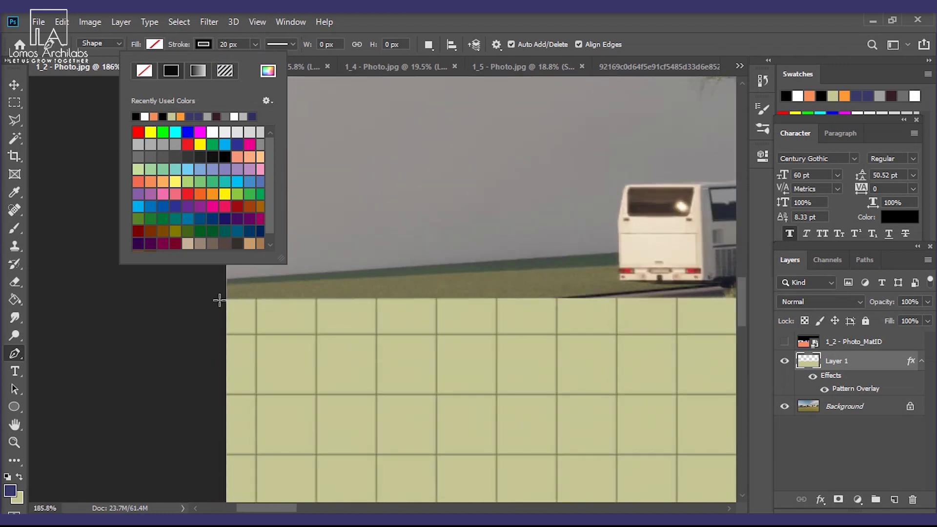
{"action": "left_click", "coordinate": [217, 300]}
{"action": "mouse_move", "coordinate": [502, 321]}
{"action": "left_mouse_down"}
{"action": "mouse_move", "coordinate": [314, 341]}
{"action": "mouse_move", "coordinate": [48, 348]}
{"action": "left_mouse_up"}
{"action": "left_click", "coordinate": [279, 325]}
{"action": "left_click_drag", "start_coordinate": [537, 348], "coordinate": [160, 345]}
{"action": "left_click", "coordinate": [512, 321]}
{"action": "left_click_drag", "start_coordinate": [500, 366], "coordinate": [7, 349]}
{"action": "left_click", "coordinate": [591, 303]}
{"action": "left_click_drag", "start_coordinate": [552, 333], "coordinate": [227, 348]}
{"action": "left_click", "coordinate": [382, 317]}
{"action": "left_click", "coordinate": [459, 305]}
{"action": "left_click_drag", "start_coordinate": [472, 320], "coordinate": [49, 353]}
{"action": "left_click", "coordinate": [600, 349]}
{"action": "mouse_move", "coordinate": [605, 361]}
{"action": "left_mouse_down"}
{"action": "mouse_move", "coordinate": [176, 364]}
{"action": "mouse_move", "coordinate": [286, 393]}
{"action": "left_mouse_up"}
{"action": "left_click", "coordinate": [255, 382]}
{"action": "left_click", "coordinate": [300, 371]}
{"action": "left_click_drag", "start_coordinate": [340, 405], "coordinate": [151, 405]}
{"action": "left_click_drag", "start_coordinate": [557, 388], "coordinate": [94, 393]}
{"action": "left_click", "coordinate": [379, 381]}
{"action": "left_click", "coordinate": [416, 372]}
{"action": "left_click_drag", "start_coordinate": [456, 387], "coordinate": [253, 393]}
{"action": "left_click_drag", "start_coordinate": [652, 383], "coordinate": [466, 389]}
{"action": "left_click", "coordinate": [552, 392]}
{"action": "scroll", "coordinate": [488, 398], "scroll_direction": "right", "scroll_amount": 10}
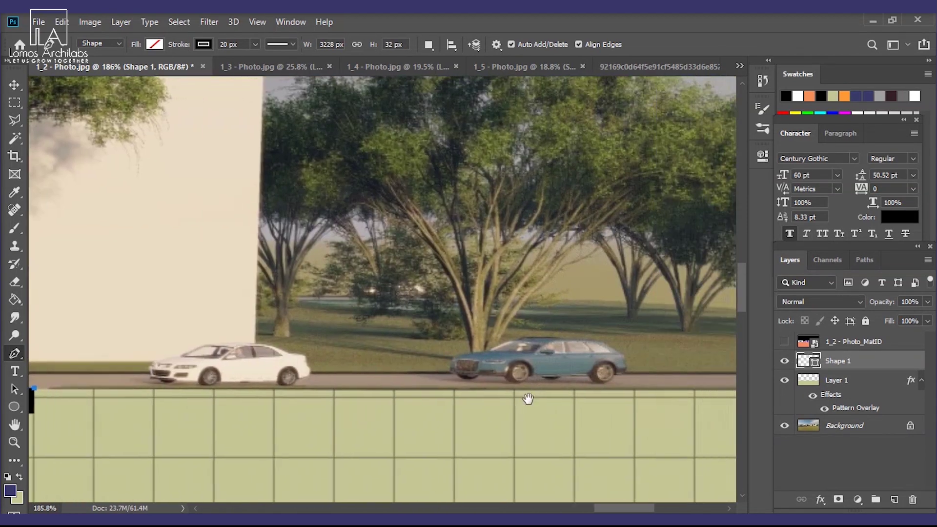
{"action": "left_click", "coordinate": [624, 397]}
{"action": "scroll", "coordinate": [505, 410], "scroll_direction": "right", "scroll_amount": 5}
{"action": "left_click", "coordinate": [505, 411]}
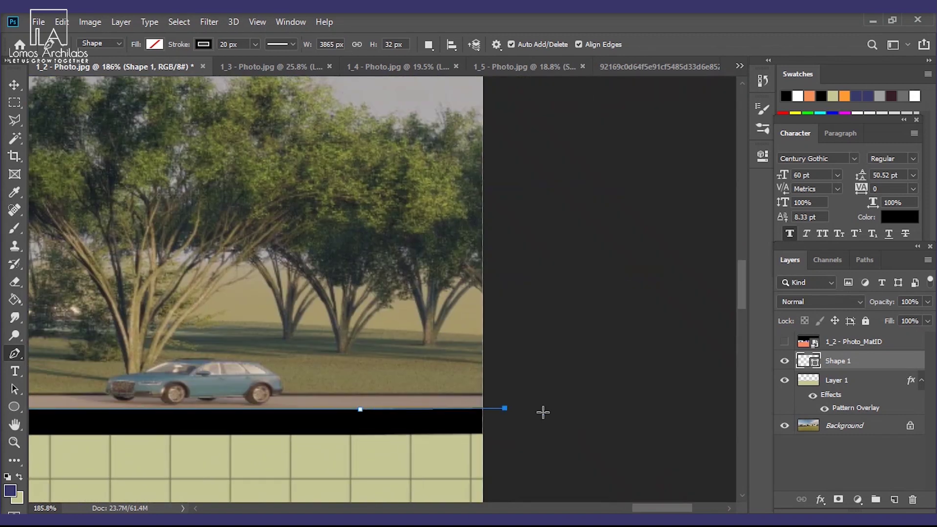
{"action": "key", "text": "Return"}
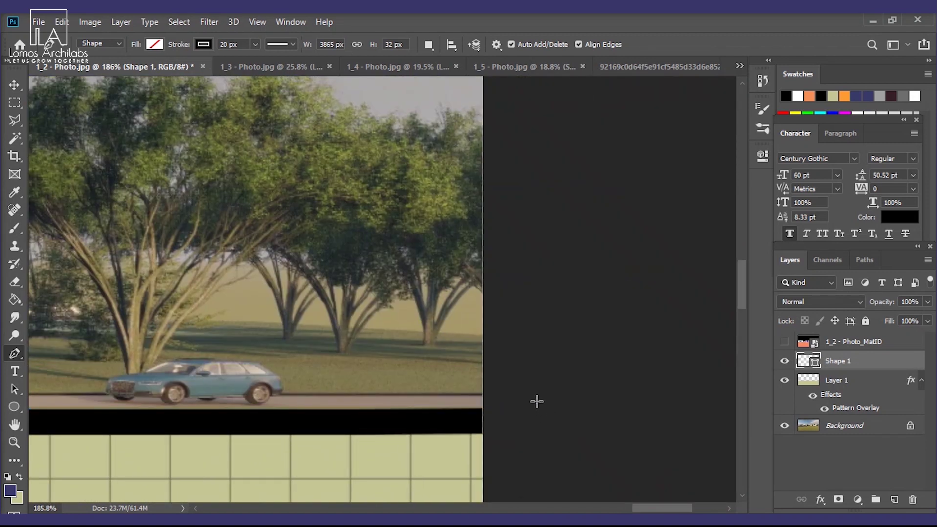
Set the black ground line's stroke width to 10 px.
{"action": "scroll", "coordinate": [537, 399], "scroll_direction": "down", "scroll_amount": 10}
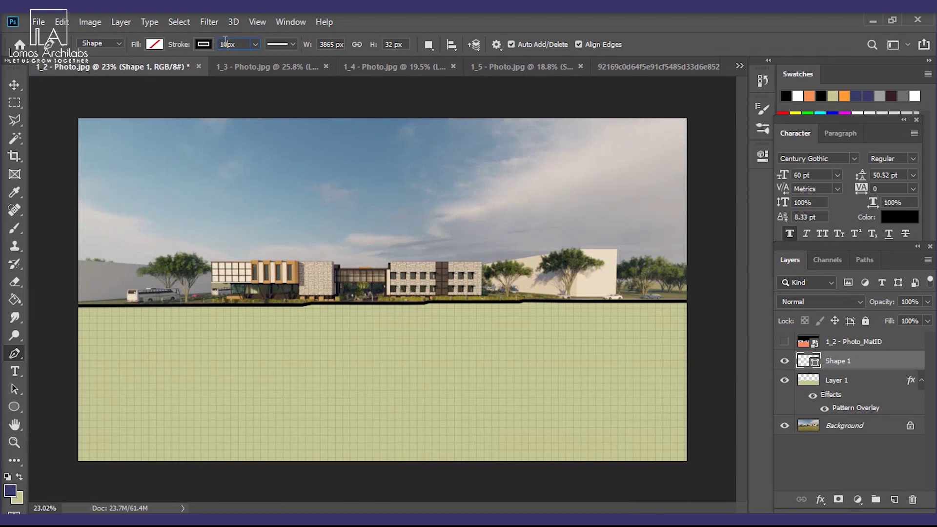
{"action": "key", "text": "Return"}
{"action": "scroll", "coordinate": [241, 302], "scroll_direction": "up", "scroll_amount": 4}
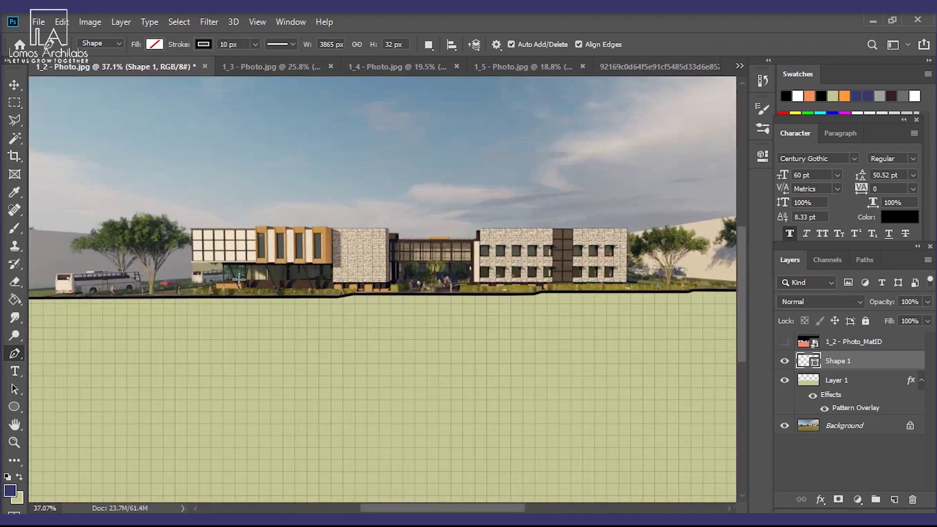
{"action": "scroll", "coordinate": [413, 312], "scroll_direction": "down", "scroll_amount": 4}
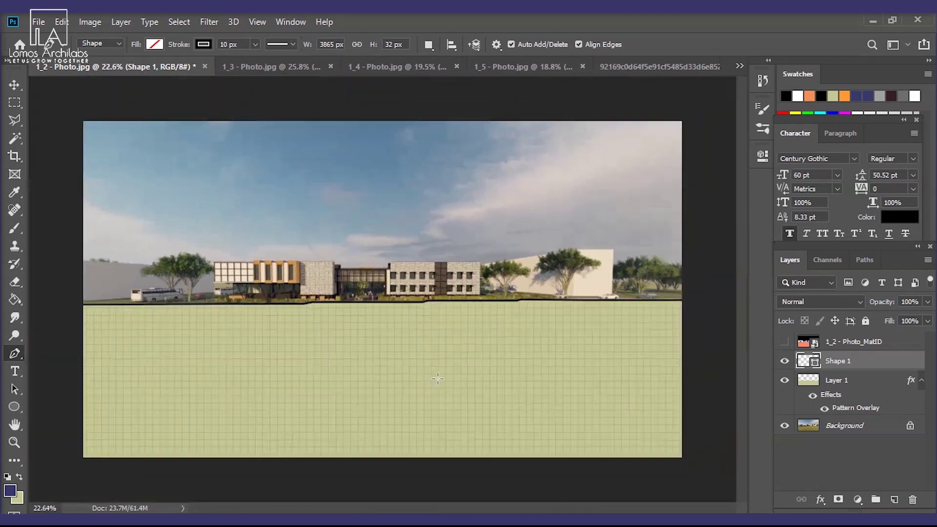
Draw a straight horizontal line about 4010 px wide across the ground below the ground line, with a white 5 px stroke.
{"action": "scroll", "coordinate": [413, 313], "scroll_direction": "down", "scroll_amount": 1}
{"action": "scroll", "coordinate": [348, 302], "scroll_direction": "up", "scroll_amount": 3}
{"action": "scroll", "coordinate": [289, 345], "scroll_direction": "down", "scroll_amount": 2}
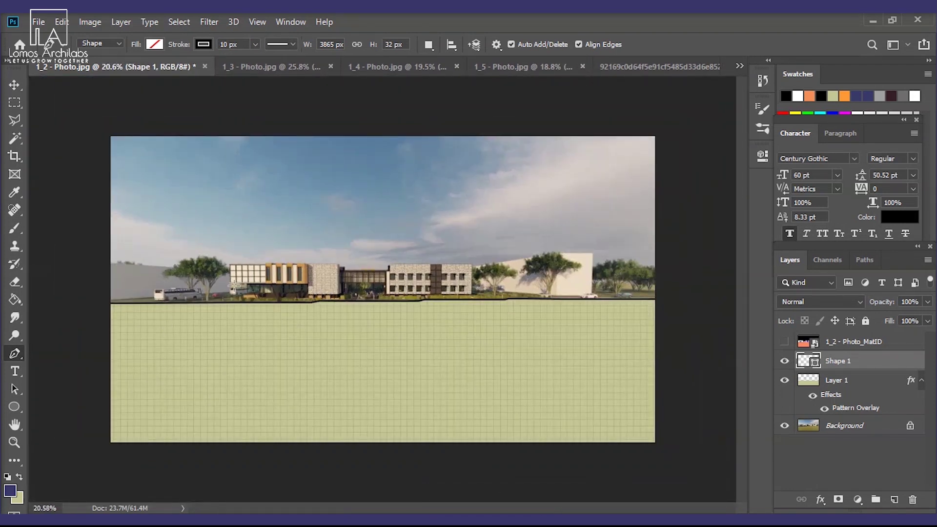
{"action": "scroll", "coordinate": [137, 356], "scroll_direction": "up", "scroll_amount": 3}
{"action": "scroll", "coordinate": [244, 368], "scroll_direction": "down", "scroll_amount": 2}
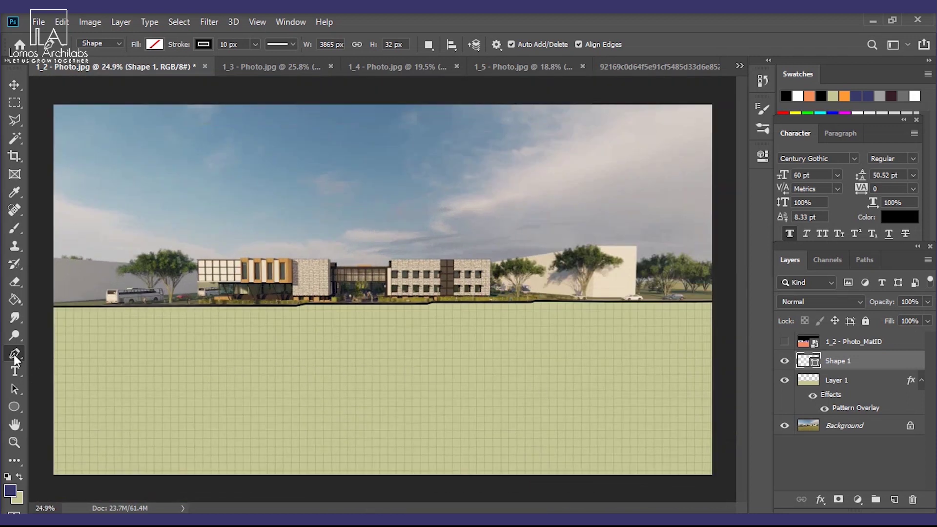
{"action": "scroll", "coordinate": [340, 320], "scroll_direction": "down", "scroll_amount": 1}
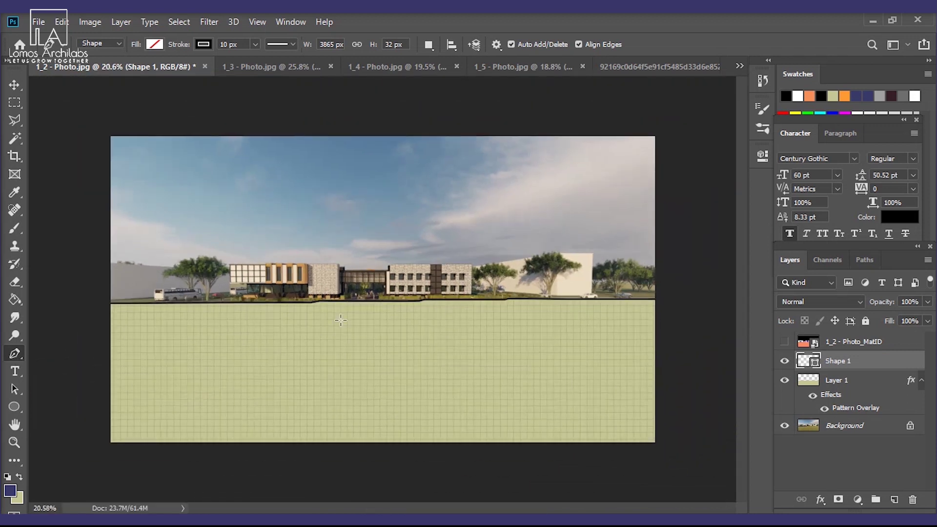
{"action": "left_click", "coordinate": [98, 321]}
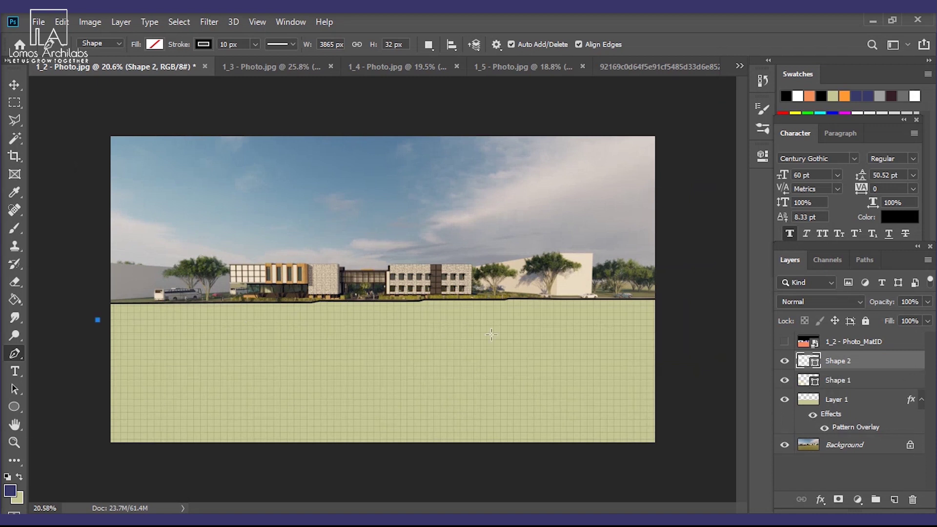
{"action": "left_click", "coordinate": [666, 320]}
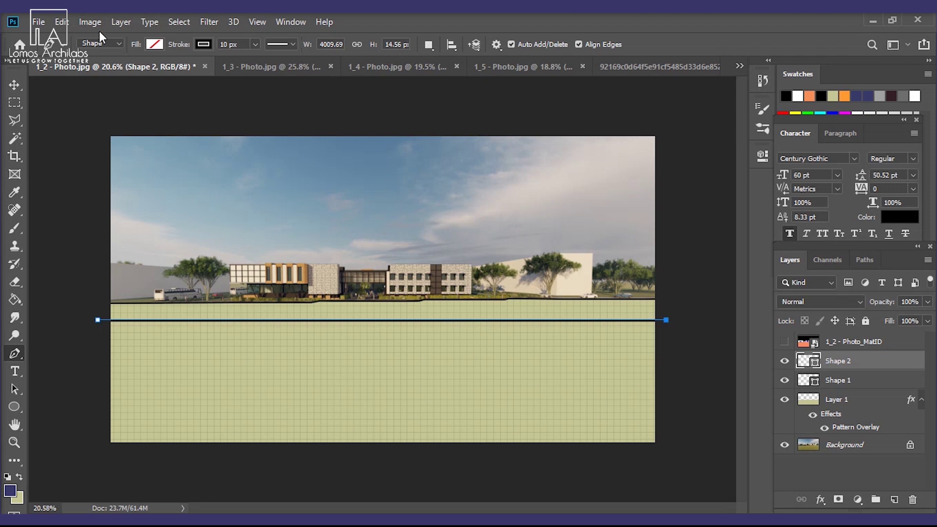
{"action": "left_click", "coordinate": [203, 45]}
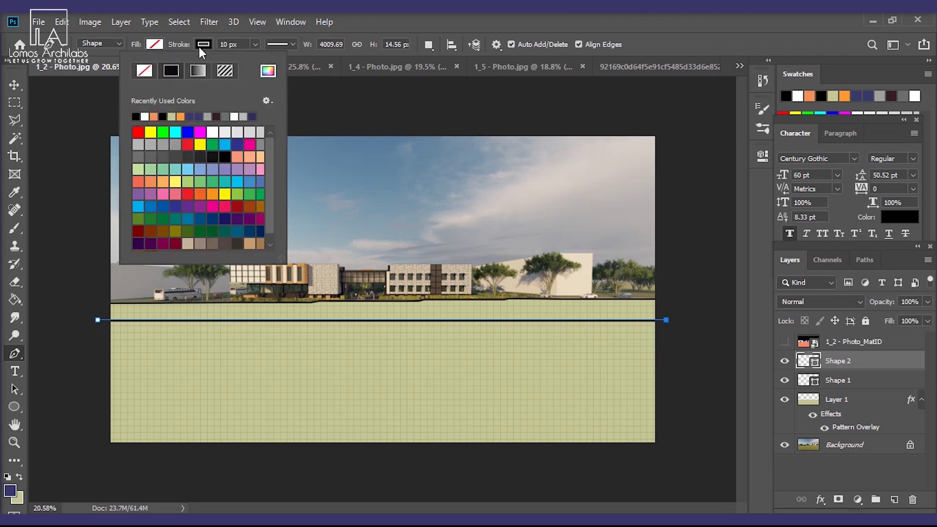
{"action": "left_click", "coordinate": [146, 116]}
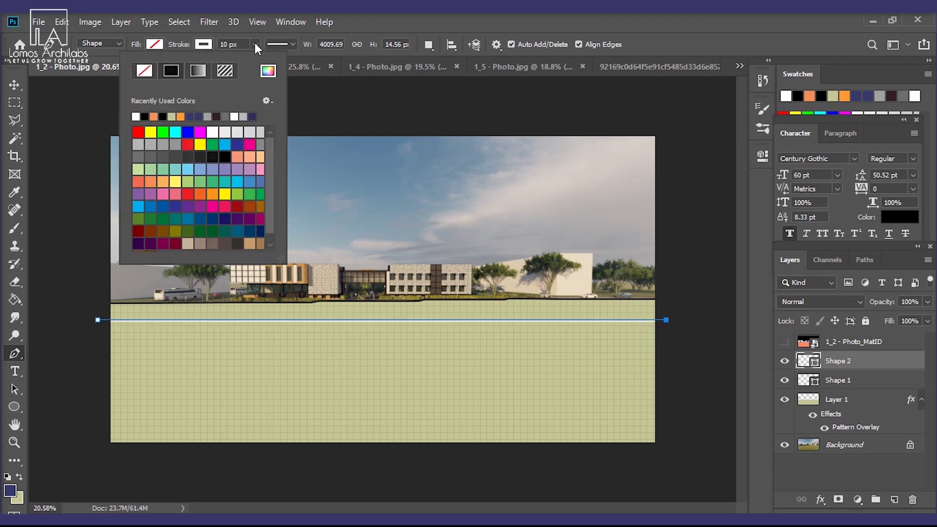
{"action": "left_click", "coordinate": [229, 44]}
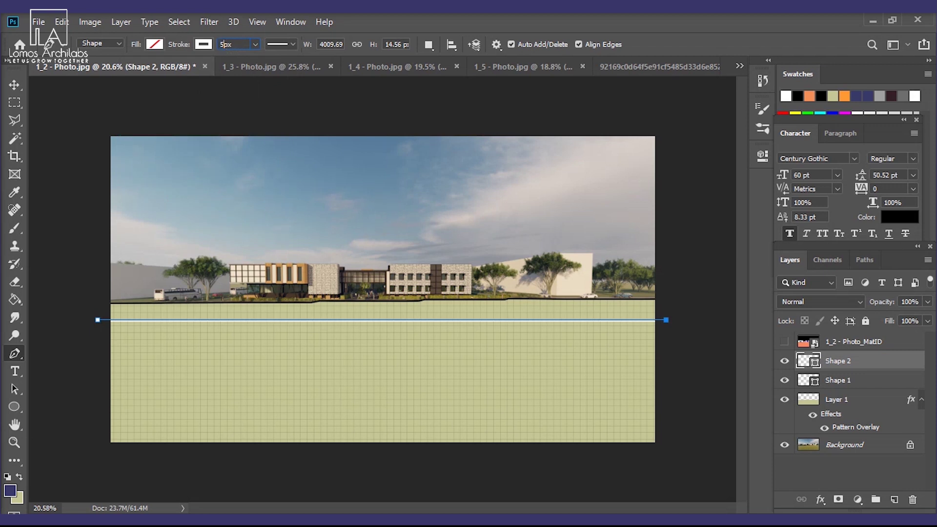
{"action": "key", "text": "Return"}
{"action": "left_click", "coordinate": [17, 88]}
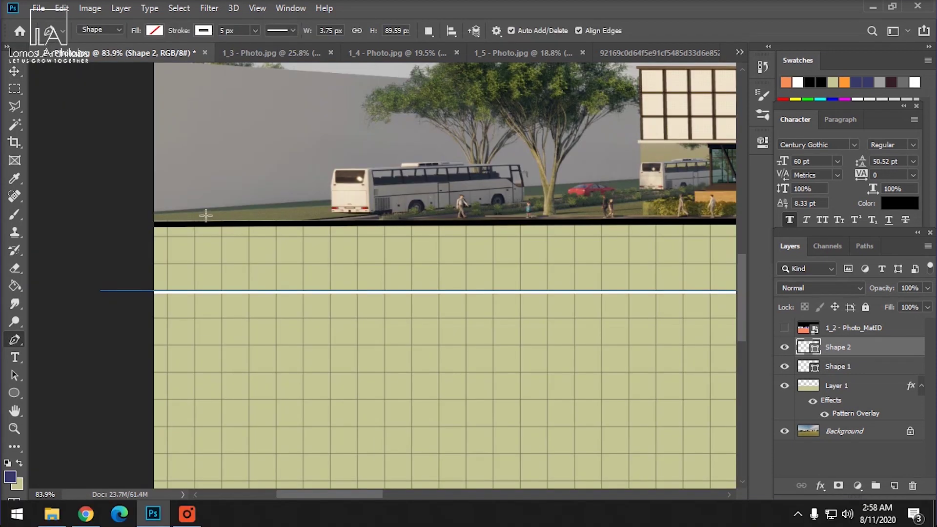
{"action": "key", "text": "Return"}
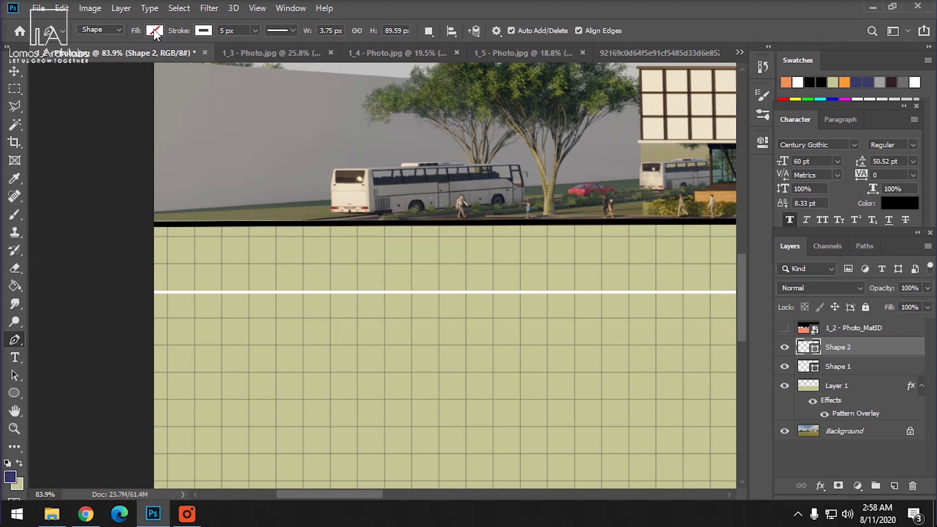
Draw a short white vertical line across the horizontal white line and rotate it into a slanted tick about 34 px high.
{"action": "left_click", "coordinate": [264, 276]}
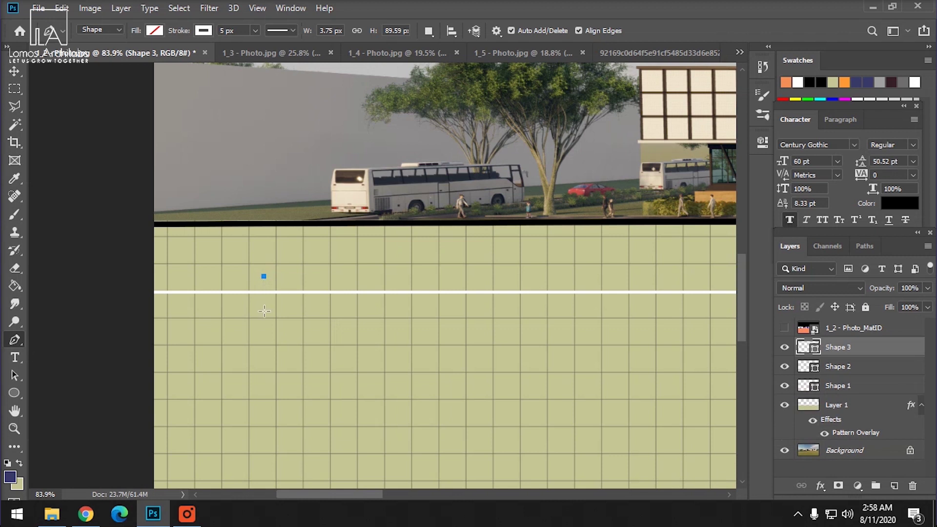
{"action": "left_click", "coordinate": [264, 311]}
{"action": "scroll", "coordinate": [277, 273], "scroll_direction": "up", "scroll_amount": 5}
{"action": "key", "text": "ctrl+t"}
{"action": "scroll", "coordinate": [287, 258], "scroll_direction": "up", "scroll_amount": 6}
{"action": "left_click_drag", "start_coordinate": [288, 256], "coordinate": [315, 284]}
{"action": "left_click_drag", "start_coordinate": [318, 220], "coordinate": [273, 300]}
{"action": "key", "text": "Return"}
{"action": "scroll", "coordinate": [288, 293], "scroll_direction": "down", "scroll_amount": 6}
Duplicate the slanted tick twelve times along the white line, spacing the copies singly and in pairs across the elevation's width.
{"action": "key", "text": "v"}
{"action": "left_click_drag", "start_coordinate": [294, 338], "coordinate": [377, 320]}
{"action": "scroll", "coordinate": [287, 279], "scroll_direction": "down", "scroll_amount": 4}
{"action": "scroll", "coordinate": [352, 278], "scroll_direction": "up", "scroll_amount": 5}
{"action": "left_click_drag", "start_coordinate": [353, 283], "coordinate": [534, 282]}
{"action": "scroll", "coordinate": [534, 282], "scroll_direction": "down", "scroll_amount": 2}
{"action": "left_click_drag", "start_coordinate": [606, 293], "coordinate": [433, 293]}
{"action": "scroll", "coordinate": [356, 288], "scroll_direction": "down", "scroll_amount": 6}
{"action": "left_click_drag", "start_coordinate": [358, 277], "coordinate": [655, 290]}
{"action": "scroll", "coordinate": [654, 290], "scroll_direction": "up", "scroll_amount": 8}
{"action": "left_click_drag", "start_coordinate": [495, 280], "coordinate": [612, 307]}
{"action": "scroll", "coordinate": [612, 308], "scroll_direction": "down", "scroll_amount": 3}
{"action": "left_click_drag", "start_coordinate": [336, 308], "coordinate": [524, 314]}
{"action": "scroll", "coordinate": [254, 303], "scroll_direction": "down", "scroll_amount": 1}
{"action": "scroll", "coordinate": [283, 313], "scroll_direction": "right", "scroll_amount": 3}
{"action": "left_click_drag", "start_coordinate": [512, 314], "coordinate": [619, 313]}
{"action": "scroll", "coordinate": [542, 317], "scroll_direction": "down", "scroll_amount": 3}
{"action": "scroll", "coordinate": [619, 315], "scroll_direction": "up", "scroll_amount": 3}
{"action": "left_click_drag", "start_coordinate": [454, 328], "coordinate": [474, 328]}
{"action": "scroll", "coordinate": [475, 327], "scroll_direction": "down", "scroll_amount": 2}
{"action": "left_click_drag", "start_coordinate": [246, 323], "coordinate": [402, 322]}
{"action": "left_click_drag", "start_coordinate": [408, 322], "coordinate": [574, 323]}
{"action": "scroll", "coordinate": [574, 323], "scroll_direction": "down", "scroll_amount": 5}
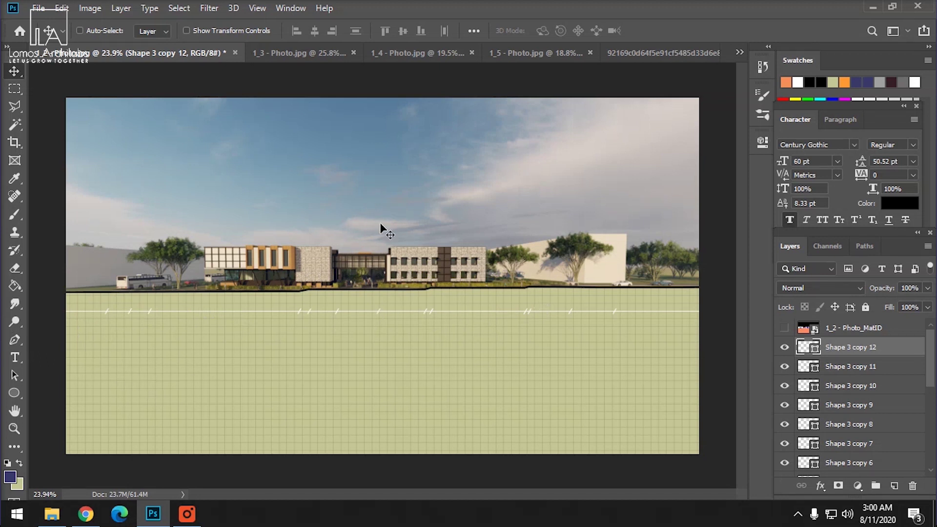
Draw a circle about 474 px in diameter over the middle of the building, with an orange fill and no stroke.
{"action": "scroll", "coordinate": [366, 259], "scroll_direction": "up", "scroll_amount": 3}
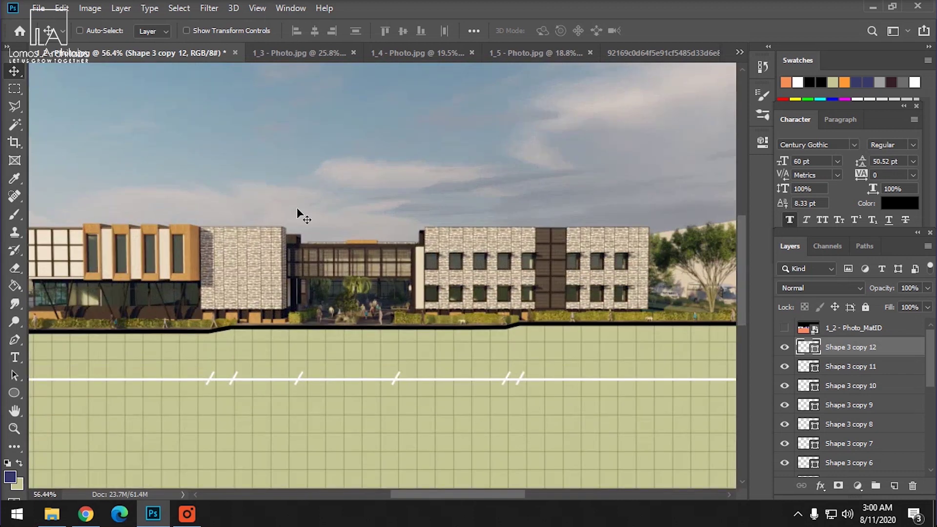
{"action": "scroll", "coordinate": [256, 238], "scroll_direction": "down", "scroll_amount": 2}
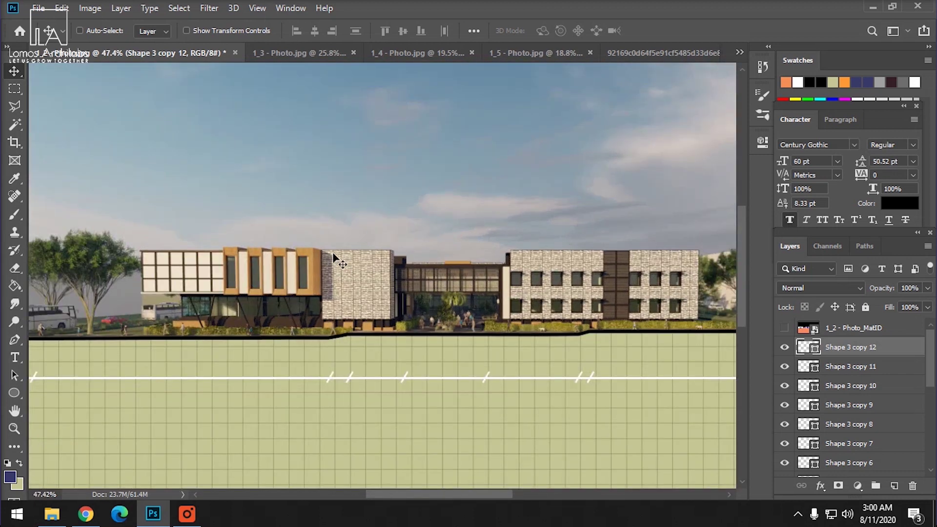
{"action": "scroll", "coordinate": [339, 250], "scroll_direction": "down", "scroll_amount": 2}
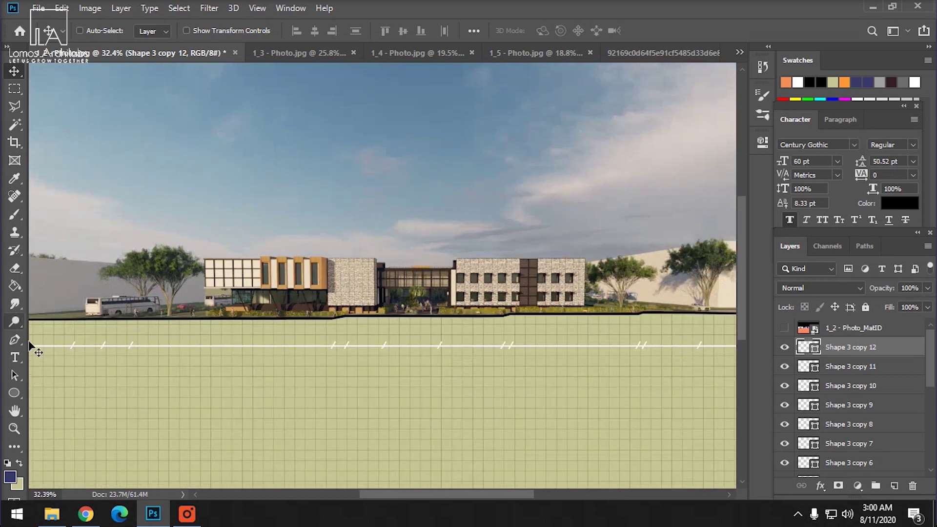
{"action": "scroll", "coordinate": [293, 303], "scroll_direction": "down", "scroll_amount": 2}
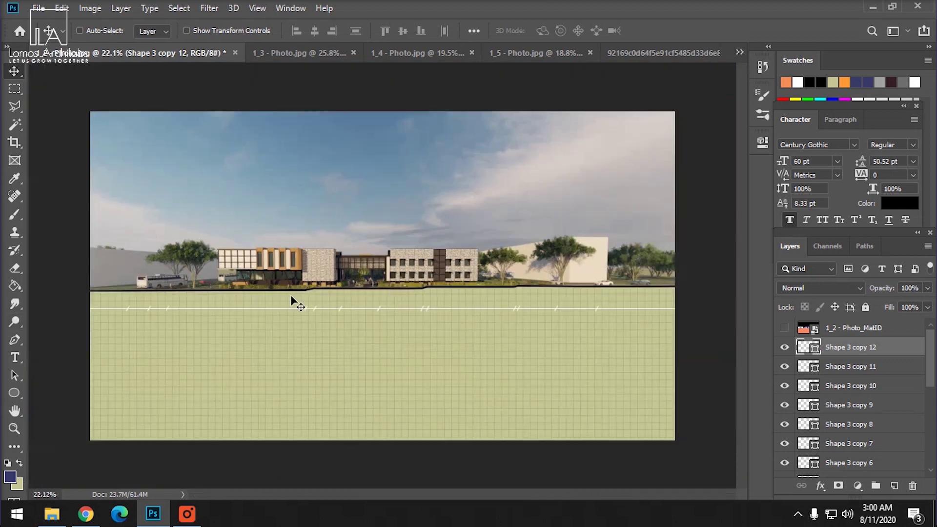
{"action": "left_click", "coordinate": [14, 394]}
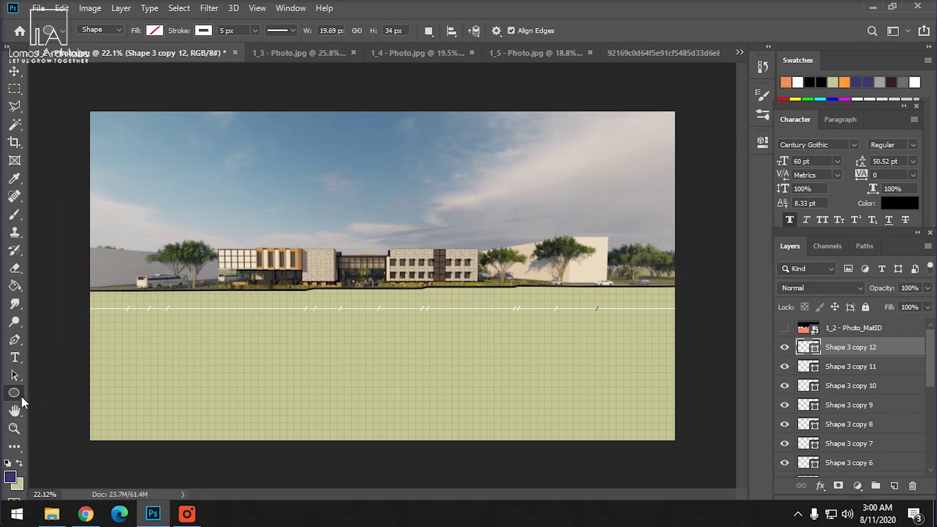
{"action": "right_click", "coordinate": [21, 395]}
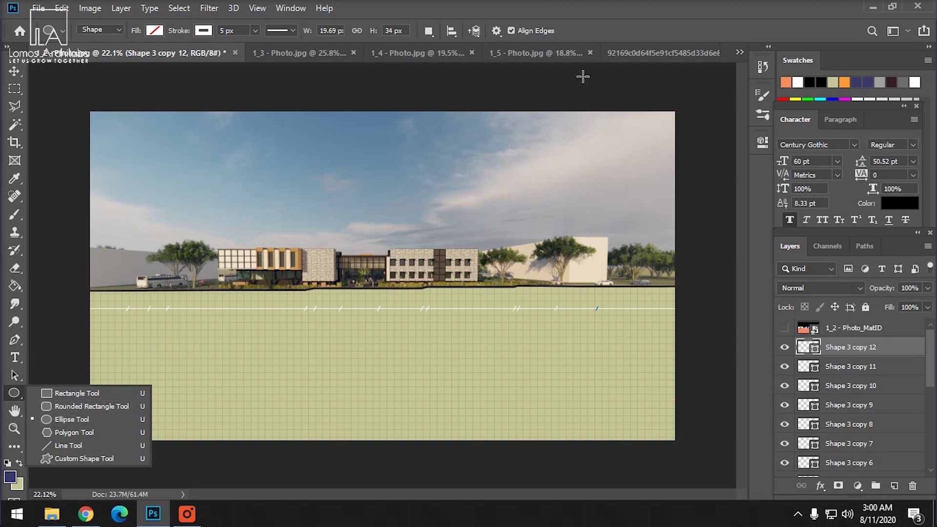
{"action": "left_click", "coordinate": [147, 33]}
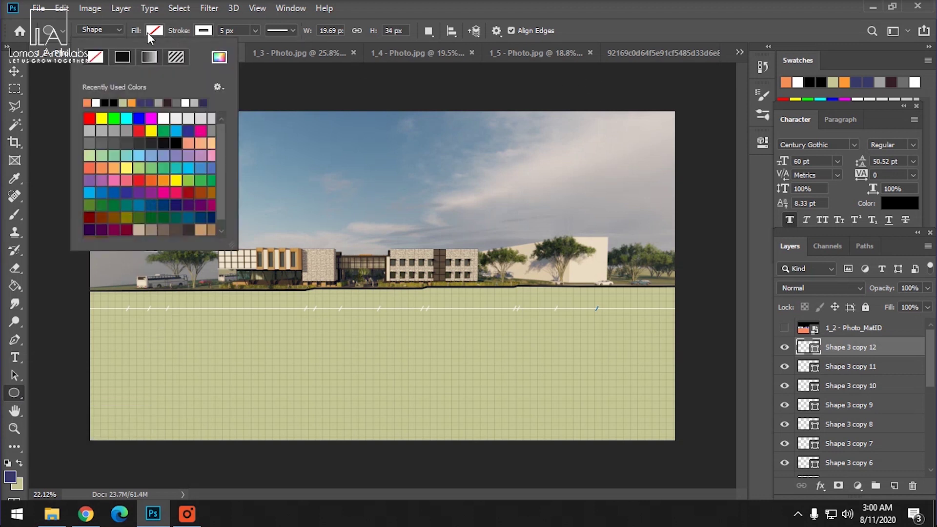
{"action": "left_click", "coordinate": [88, 102]}
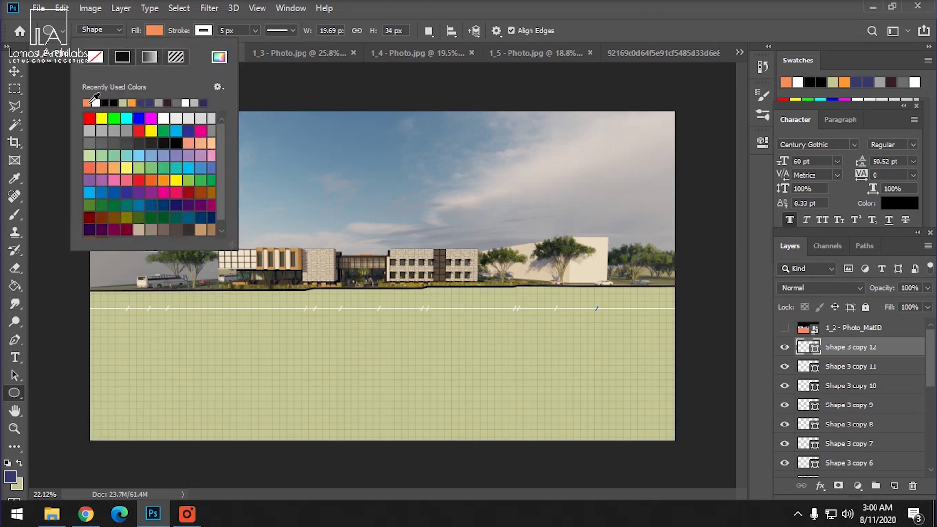
{"action": "left_click", "coordinate": [210, 30]}
{"action": "left_click", "coordinate": [144, 57]}
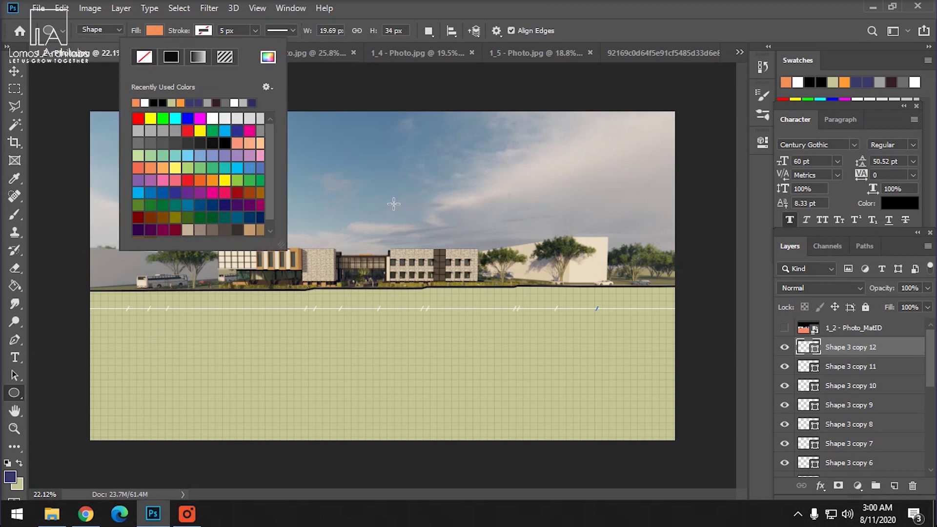
{"action": "left_click_drag", "start_coordinate": [341, 203], "coordinate": [415, 276]}
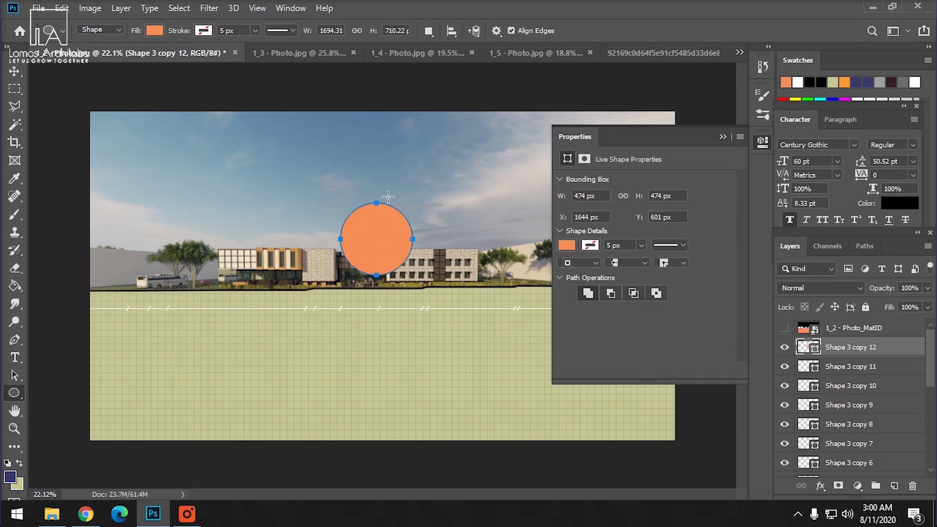
{"action": "key", "text": "Return"}
{"action": "left_click", "coordinate": [14, 71]}
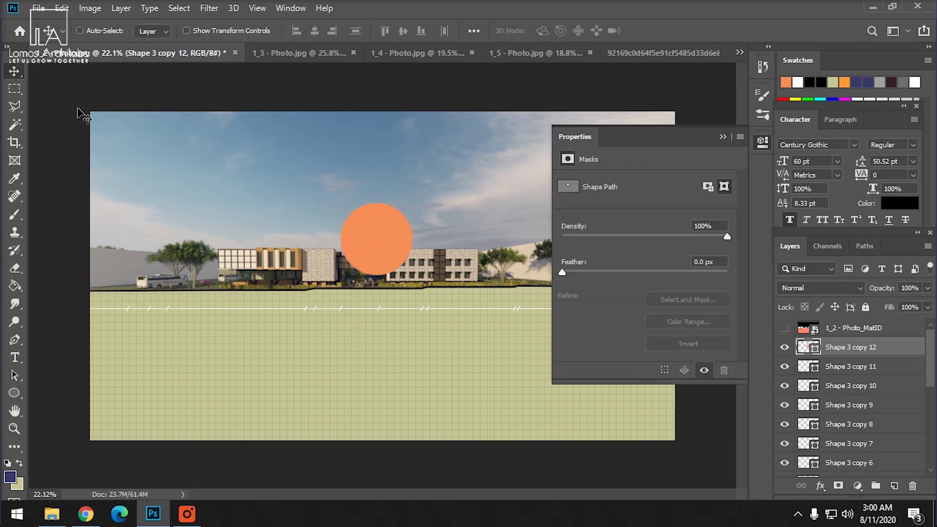
Move the orange circle left, over the stone-clad block beside the glazed main entrance.
{"action": "left_click_drag", "start_coordinate": [371, 245], "coordinate": [335, 240]}
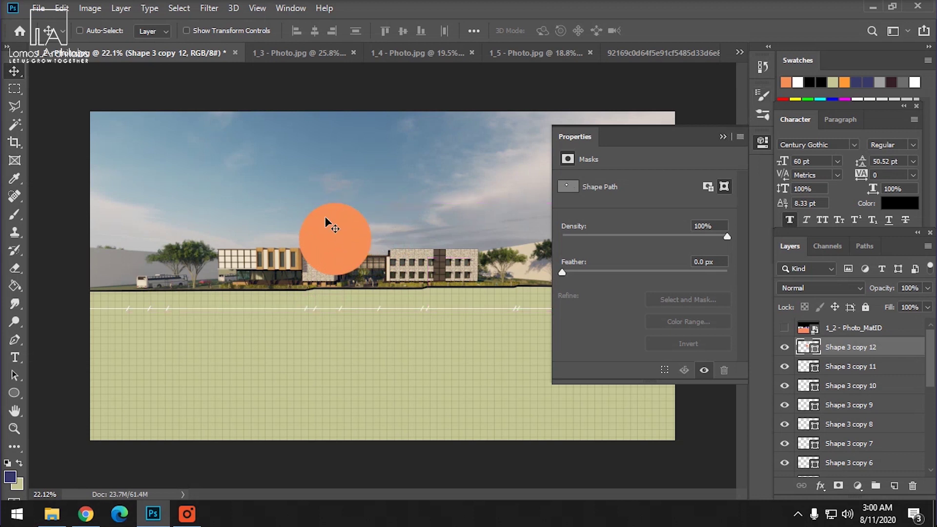
{"action": "left_click", "coordinate": [724, 138]}
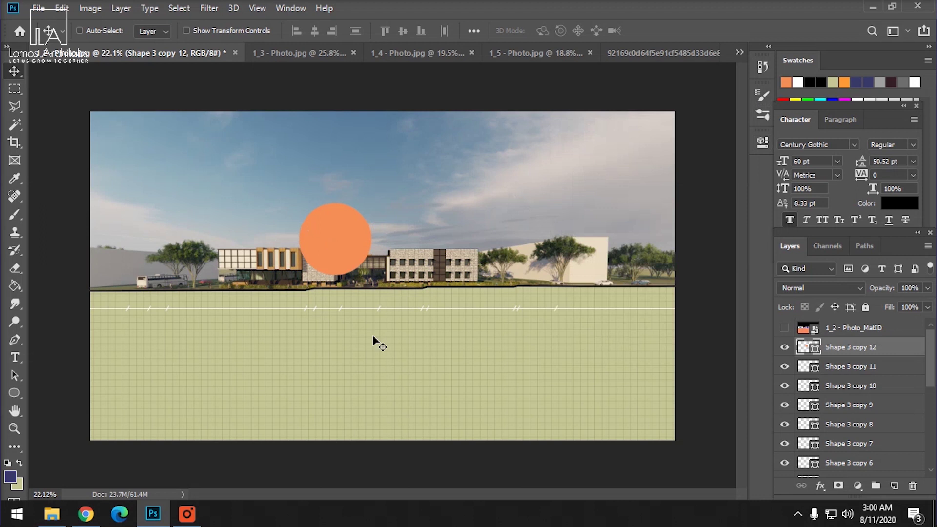
Select the black sky area on the 1_2 - Photo_MatID layer, then hide that layer again.
{"action": "left_click", "coordinate": [785, 329]}
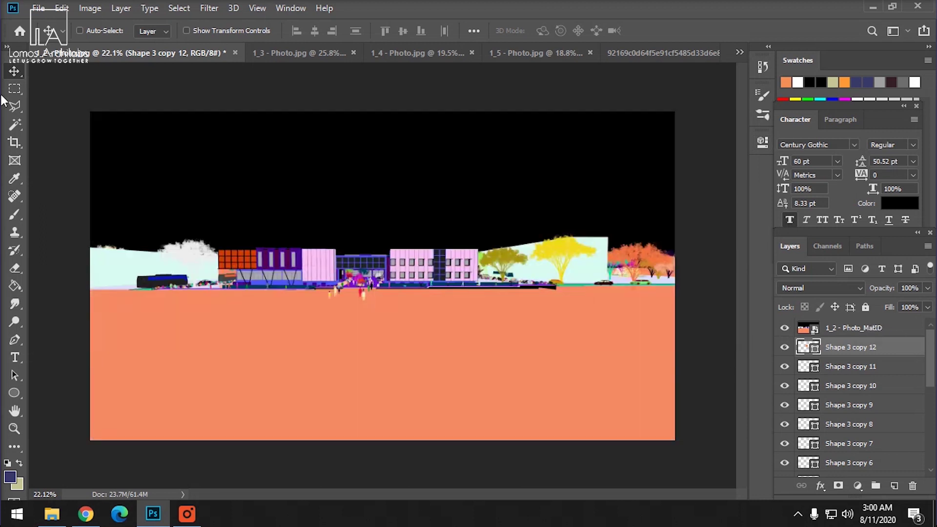
{"action": "left_click", "coordinate": [16, 127]}
{"action": "left_click", "coordinate": [838, 329]}
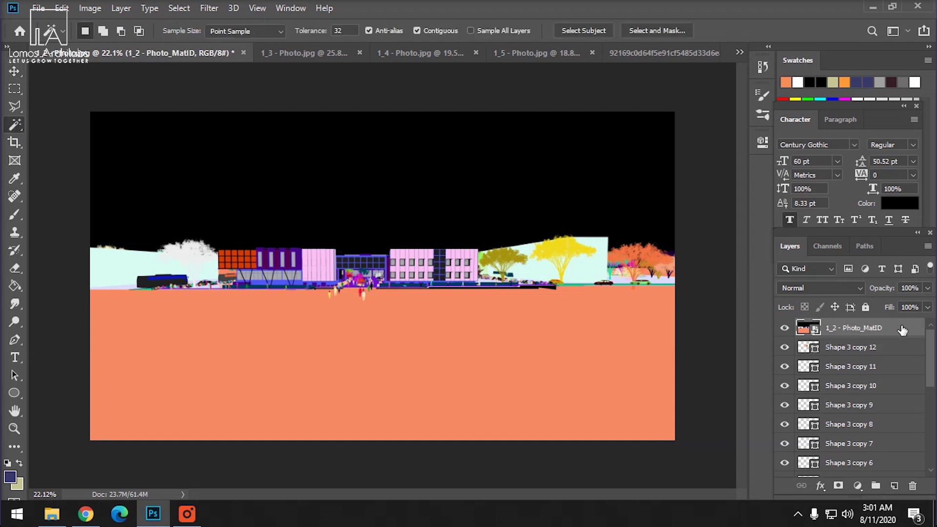
{"action": "left_click", "coordinate": [331, 218]}
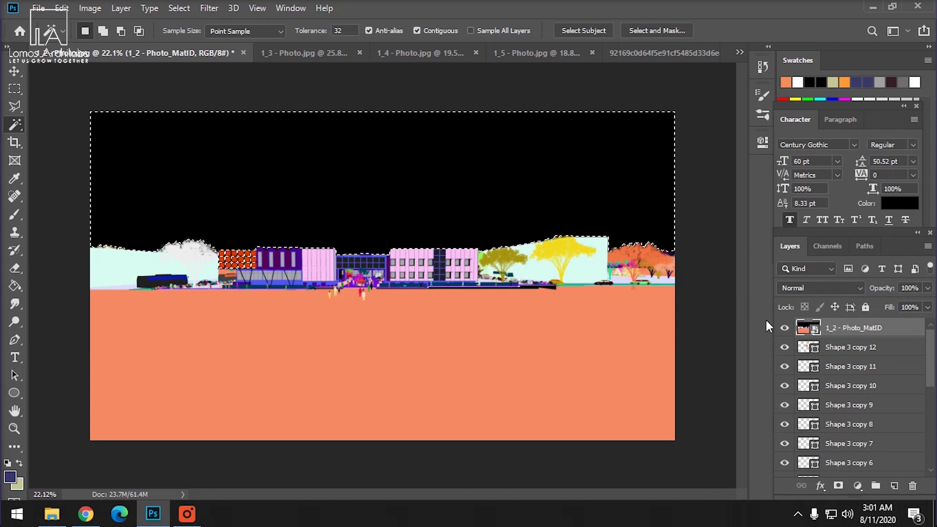
{"action": "left_click", "coordinate": [784, 327]}
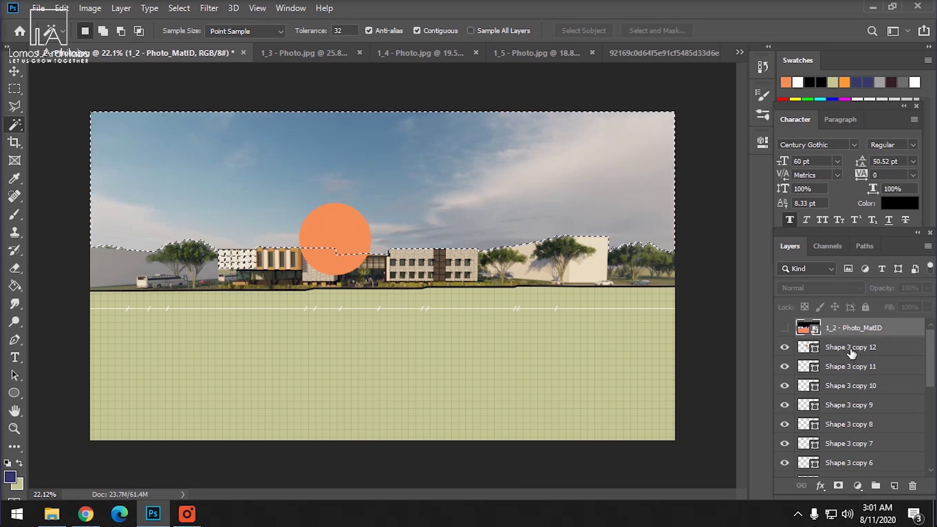
Add a layer mask from the sky selection to the orange circle's layer so the circle sits behind the building.
{"action": "key", "text": "alt+bracketleft"}
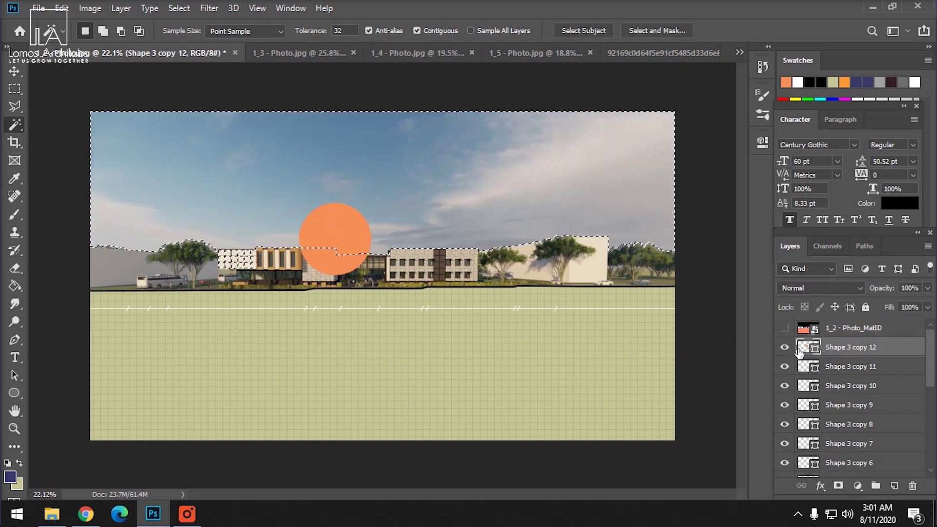
{"action": "left_click", "coordinate": [783, 347]}
{"action": "left_click", "coordinate": [781, 348]}
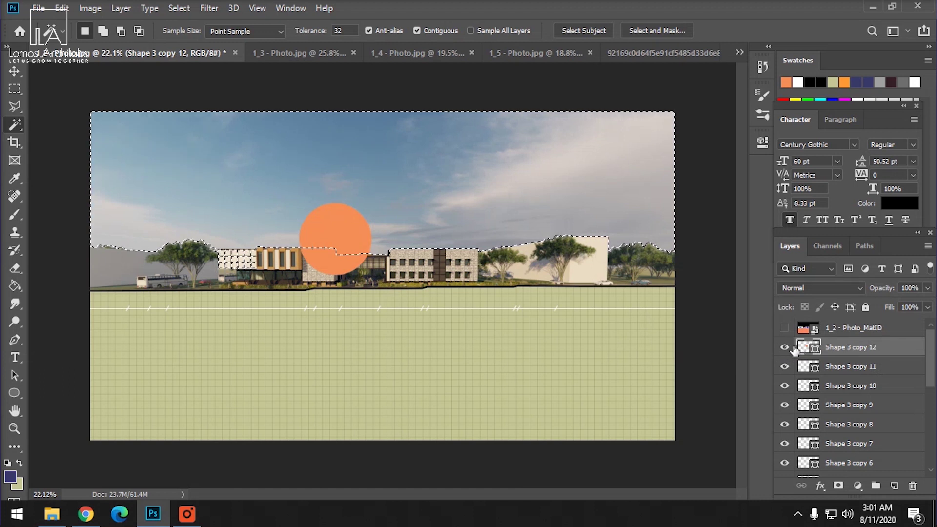
{"action": "left_click", "coordinate": [784, 348]}
{"action": "left_click", "coordinate": [784, 347]}
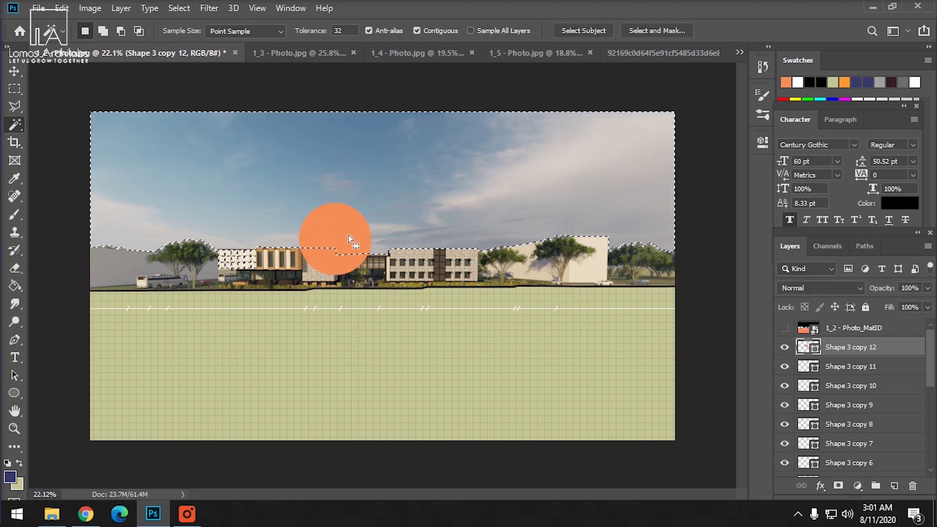
{"action": "left_click", "coordinate": [838, 487]}
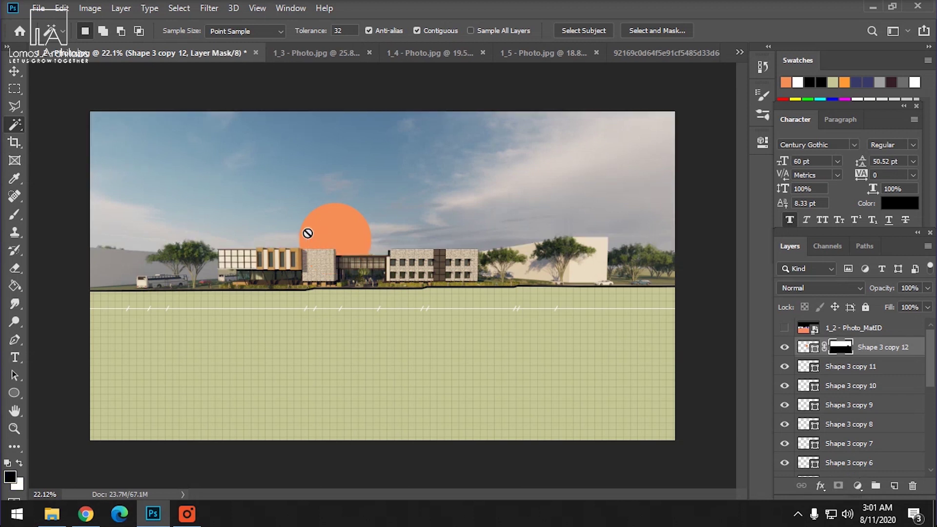
Duplicate the last slanted tick farther right along the white line, below the far end of the beige building.
{"action": "scroll", "coordinate": [727, 307], "scroll_direction": "up", "scroll_amount": 3}
{"action": "scroll", "coordinate": [735, 303], "scroll_direction": "up", "scroll_amount": 5}
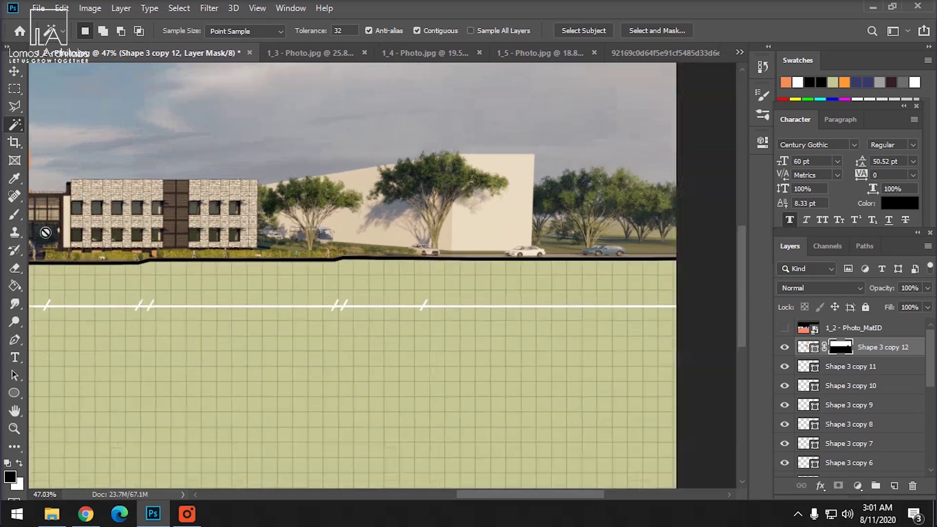
{"action": "left_click", "coordinate": [15, 71]}
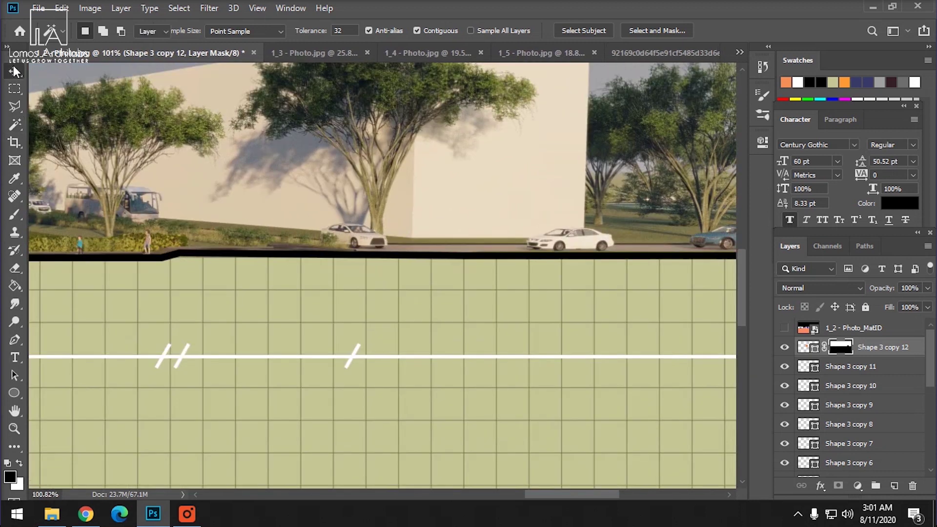
{"action": "right_click", "coordinate": [355, 349]}
{"action": "key", "text": "Escape"}
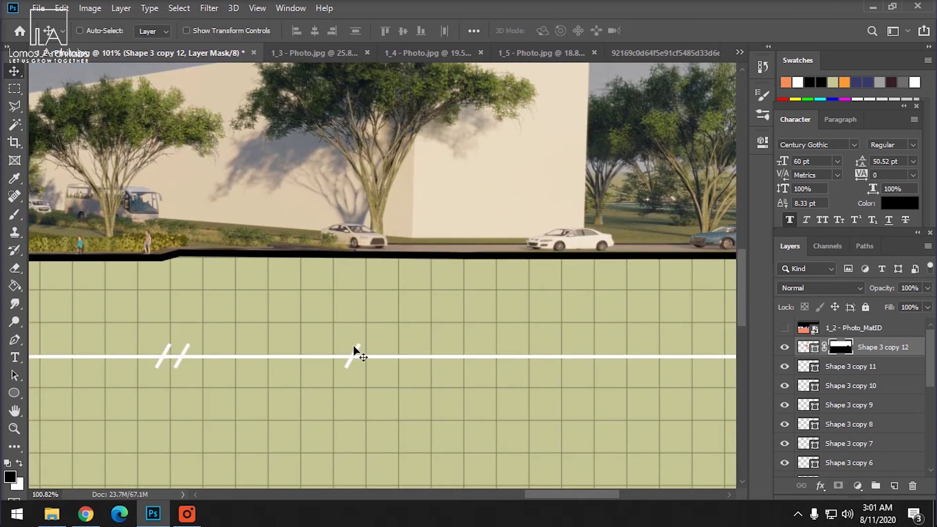
{"action": "right_click", "coordinate": [360, 350]}
{"action": "left_click", "coordinate": [378, 356]}
{"action": "scroll", "coordinate": [371, 315], "scroll_direction": "down", "scroll_amount": 2}
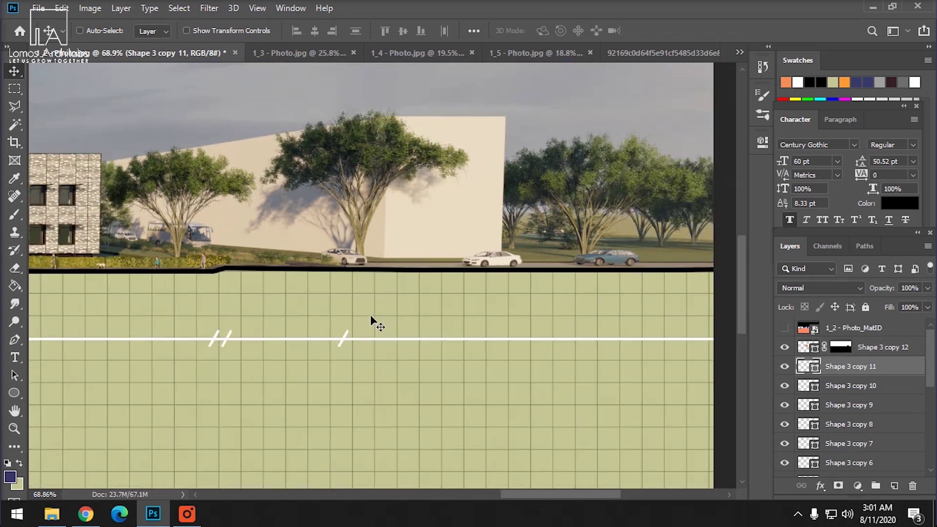
{"action": "left_click_drag", "start_coordinate": [363, 326], "coordinate": [507, 323]}
{"action": "scroll", "coordinate": [542, 282], "scroll_direction": "down", "scroll_amount": 15}
{"action": "scroll", "coordinate": [247, 226], "scroll_direction": "up", "scroll_amount": 5}
{"action": "scroll", "coordinate": [403, 282], "scroll_direction": "down", "scroll_amount": 3}
{"action": "scroll", "coordinate": [403, 288], "scroll_direction": "down", "scroll_amount": 1}
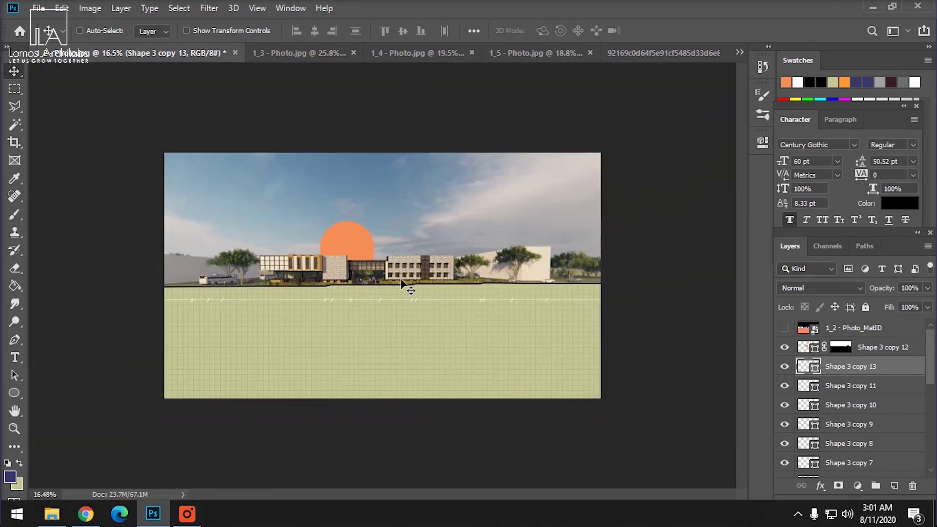
Add a text box on the gridded ground and replace its placeholder text with SITE SECTION.
{"action": "left_click", "coordinate": [15, 357]}
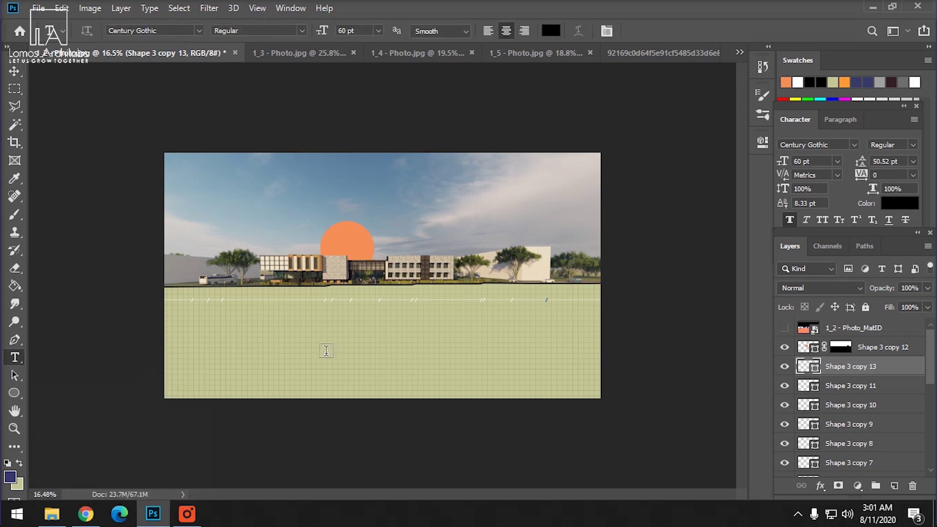
{"action": "left_click_drag", "start_coordinate": [192, 340], "coordinate": [378, 377]}
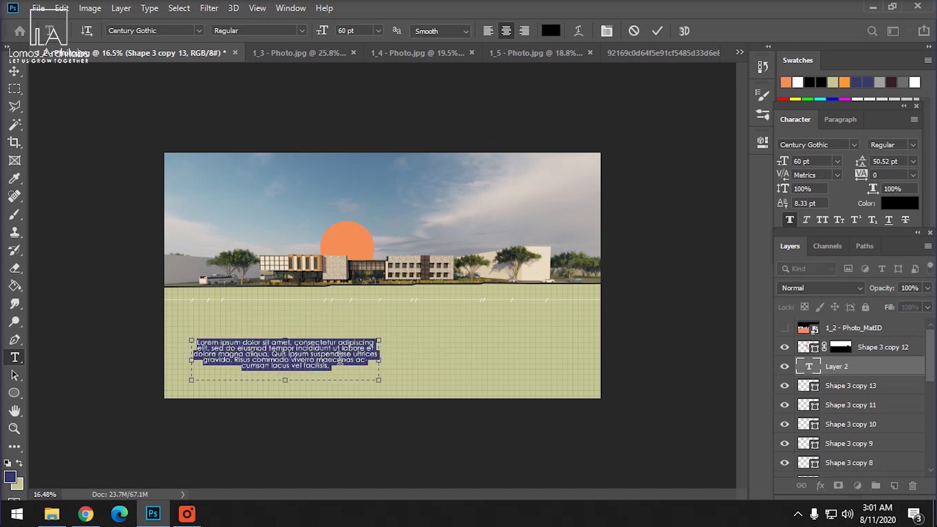
{"action": "key", "text": "Delete"}
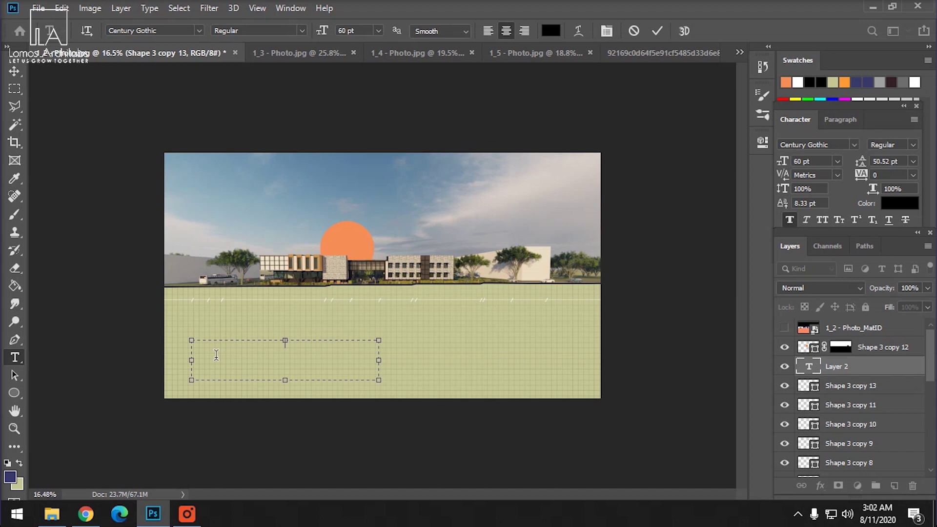
{"action": "scroll", "coordinate": [289, 356], "scroll_direction": "up", "scroll_amount": 4}
{"action": "scroll", "coordinate": [289, 356], "scroll_direction": "down", "scroll_amount": 4}
{"action": "scroll", "coordinate": [229, 363], "scroll_direction": "up", "scroll_amount": 2}
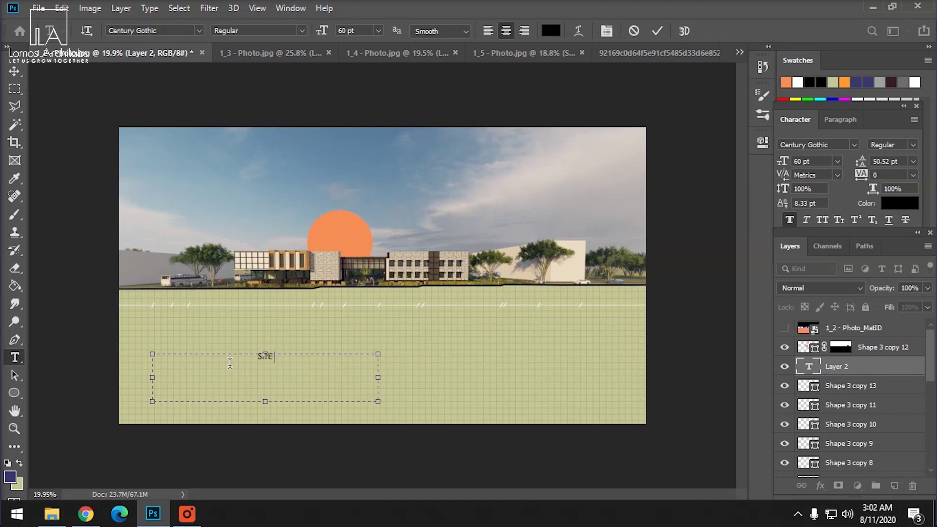
{"action": "type", "text": "SECTION"}
Format the SITE SECTION title at 150 pt with an underline and place it near the ground's left edge below the white line.
{"action": "key", "text": "ctrl+a"}
{"action": "double_click", "coordinate": [345, 31]}
{"action": "scroll", "coordinate": [344, 31], "scroll_direction": "up", "scroll_amount": 9}
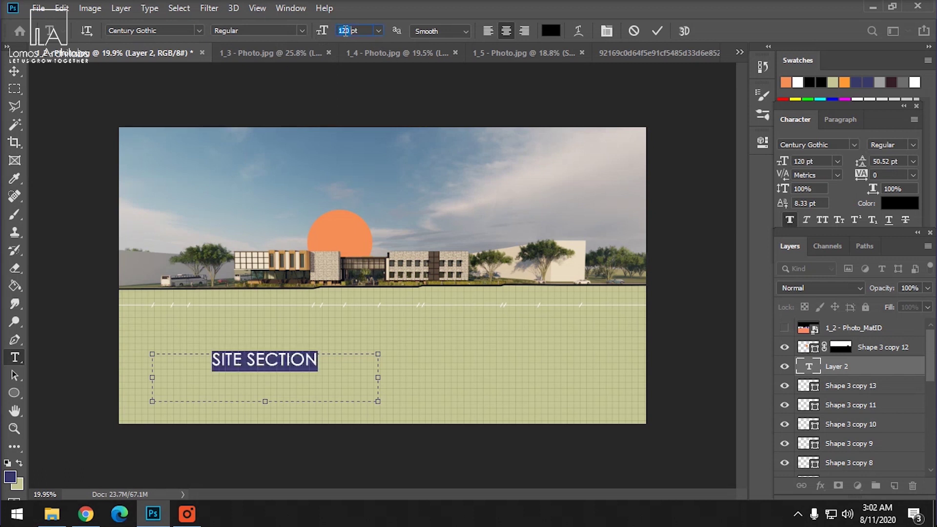
{"action": "left_click", "coordinate": [606, 31]}
{"action": "left_click", "coordinate": [889, 220]}
{"action": "left_click", "coordinate": [14, 72]}
{"action": "left_click_drag", "start_coordinate": [262, 372], "coordinate": [190, 348]}
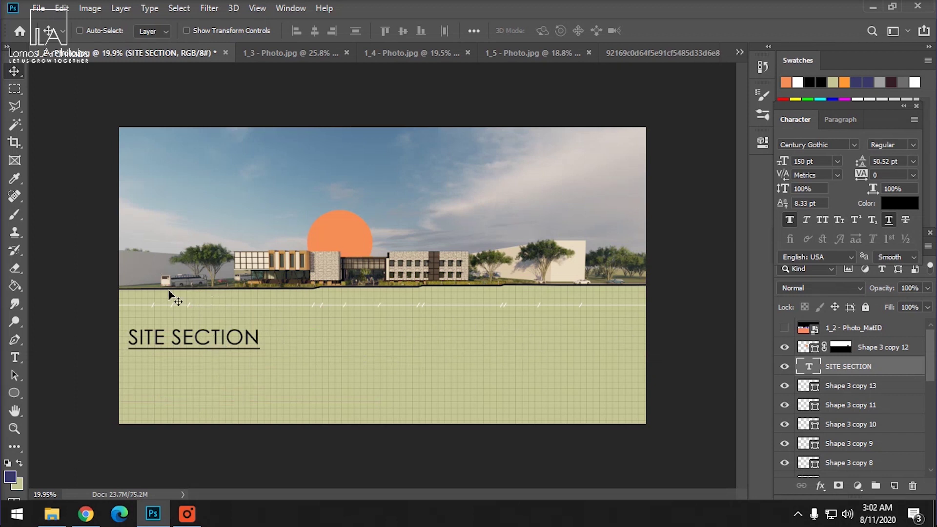
{"action": "left_click_drag", "start_coordinate": [176, 337], "coordinate": [176, 341]}
Crop off the lower strip of the image to shorten the gridded ground beneath the title.
{"action": "key", "text": "c"}
{"action": "left_click_drag", "start_coordinate": [383, 423], "coordinate": [383, 393]}
{"action": "left_click", "coordinate": [721, 32]}
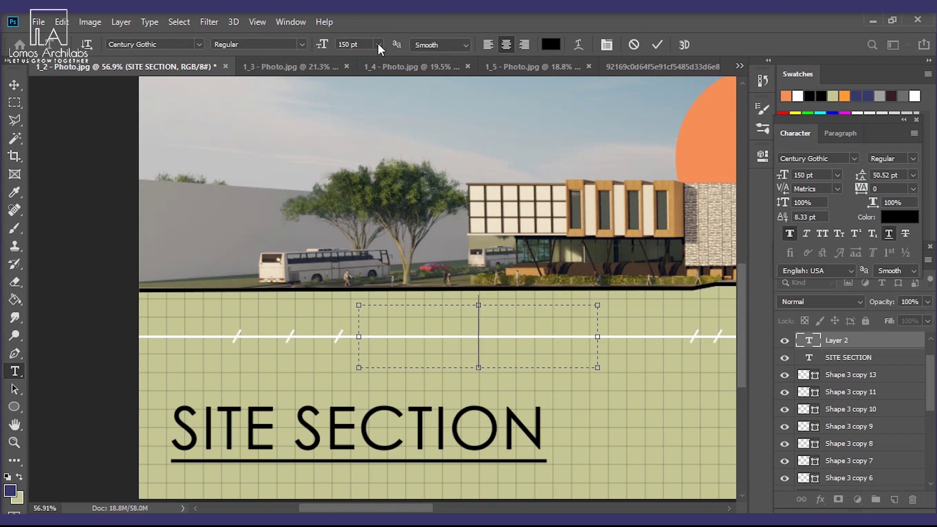
Enter the label SETBACK AREA at 36 pt in the text box above the SITE SECTION title.
{"action": "left_click", "coordinate": [378, 44]}
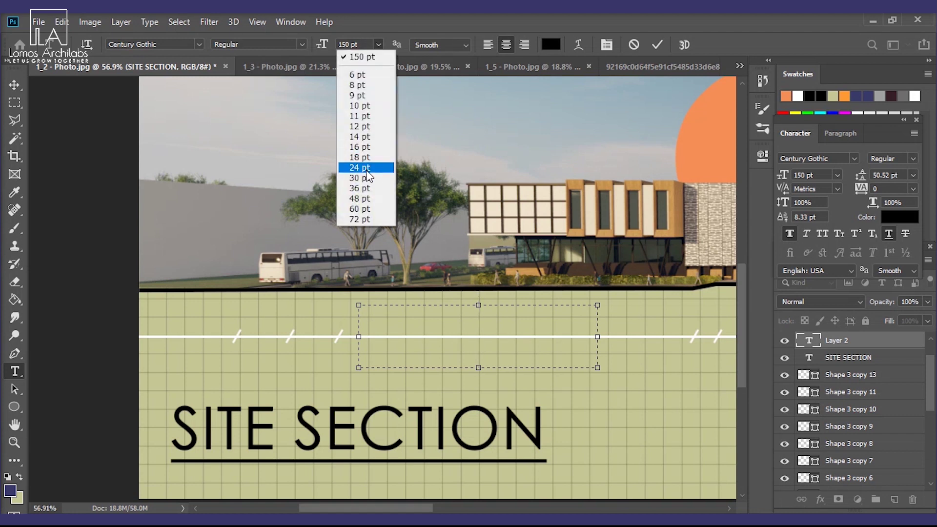
{"action": "left_click", "coordinate": [364, 208]}
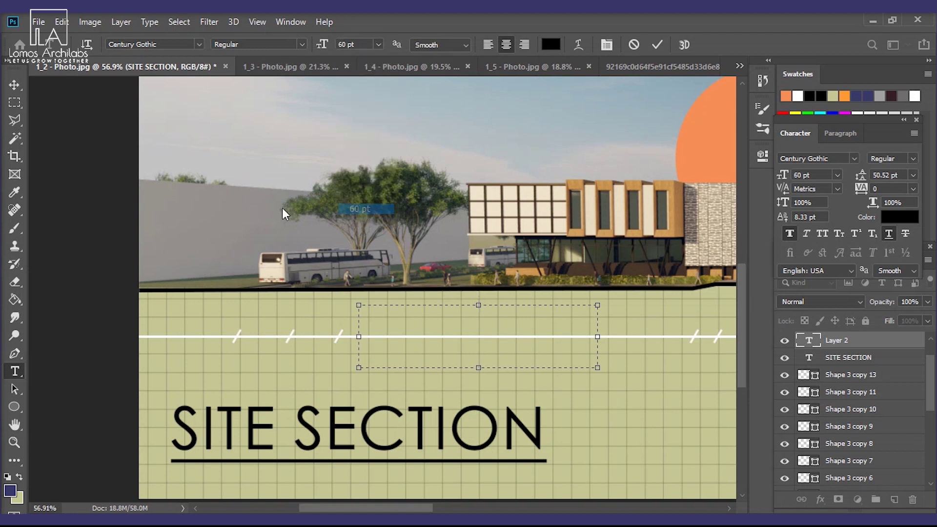
{"action": "left_click", "coordinate": [377, 44]}
{"action": "left_click", "coordinate": [371, 190]}
{"action": "type", "text": "ETBACK"}
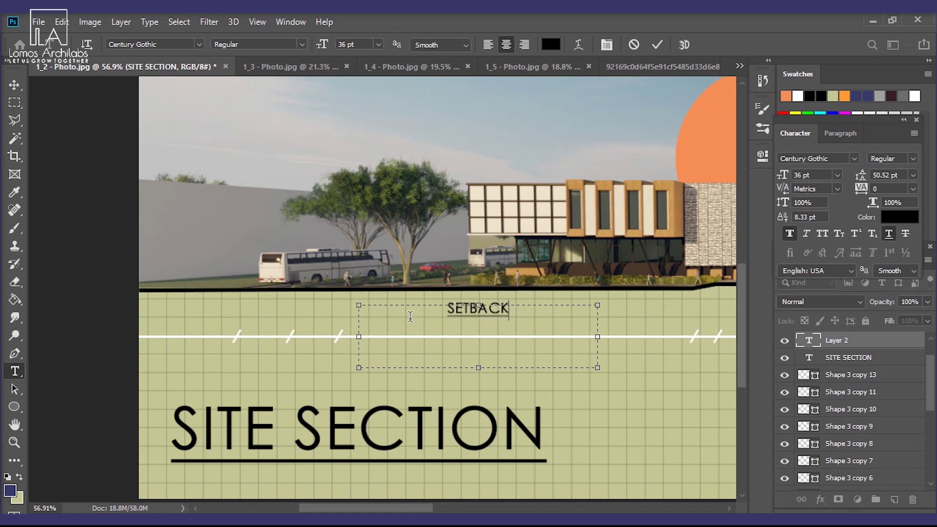
{"action": "type", "text": " AREA"}
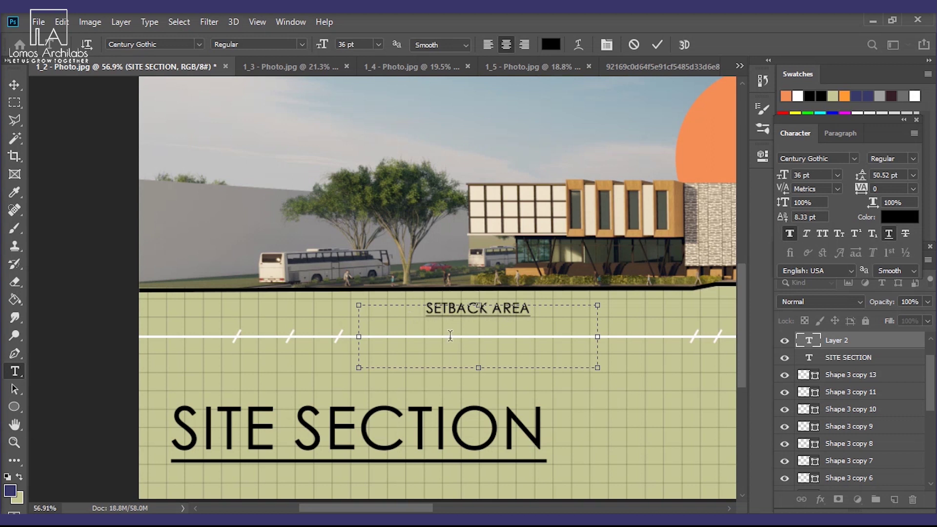
Format the SETBACK AREA label at 24 pt without underline and move it left toward the ticks on the white line.
{"action": "left_click_drag", "start_coordinate": [533, 306], "coordinate": [368, 306]}
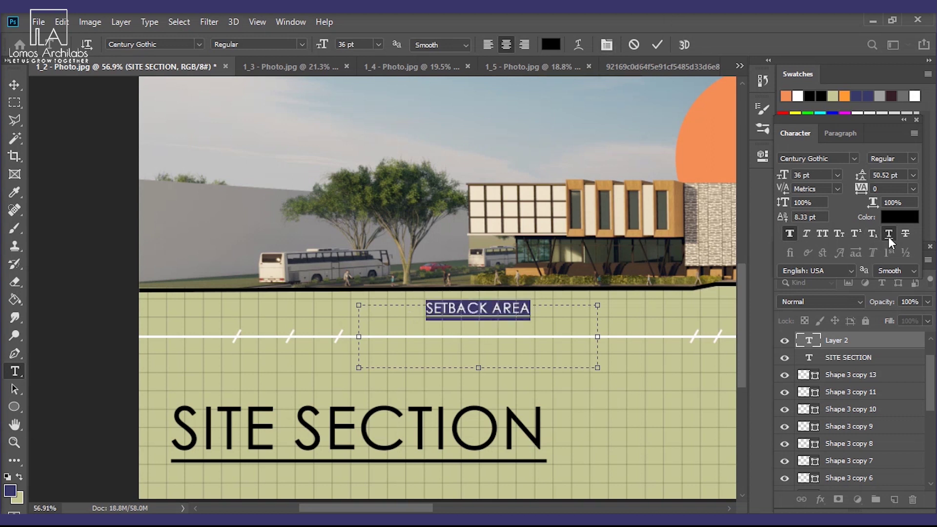
{"action": "left_click", "coordinate": [378, 45]}
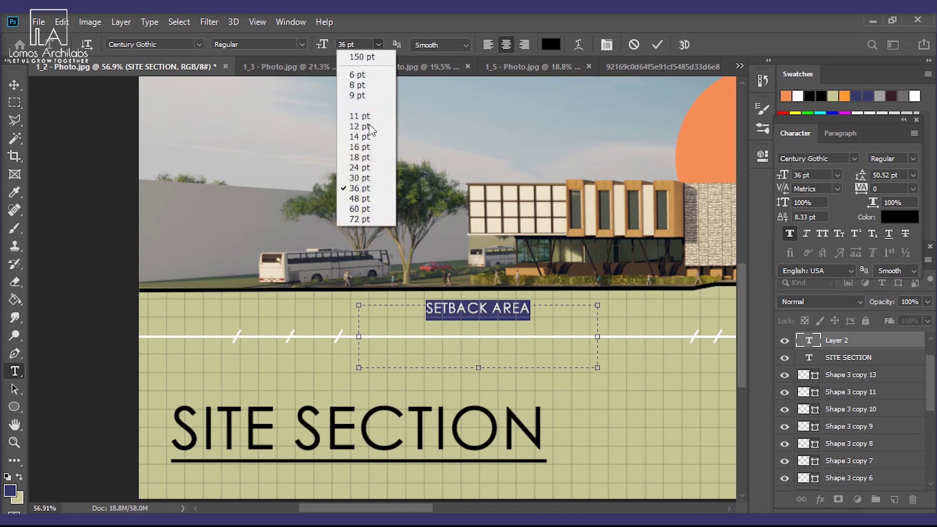
{"action": "left_click", "coordinate": [361, 167]}
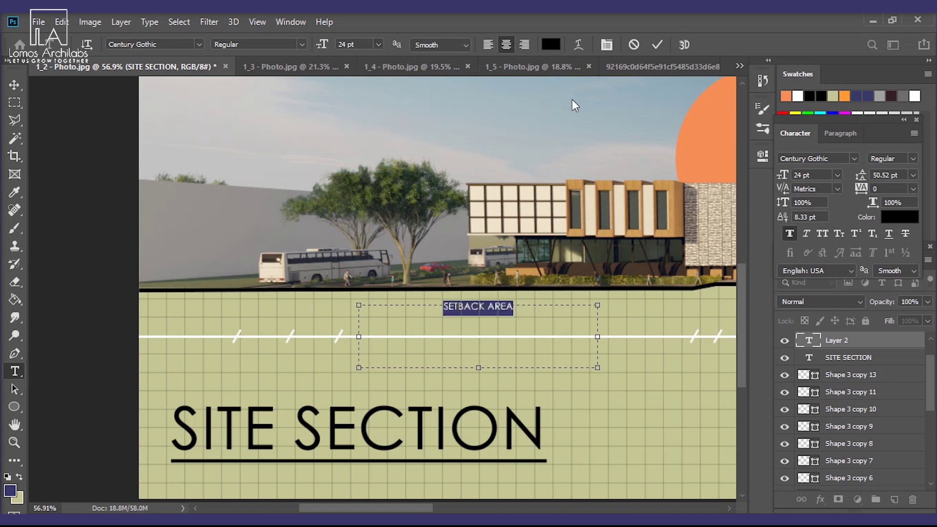
{"action": "left_click", "coordinate": [656, 45]}
{"action": "key", "text": "v"}
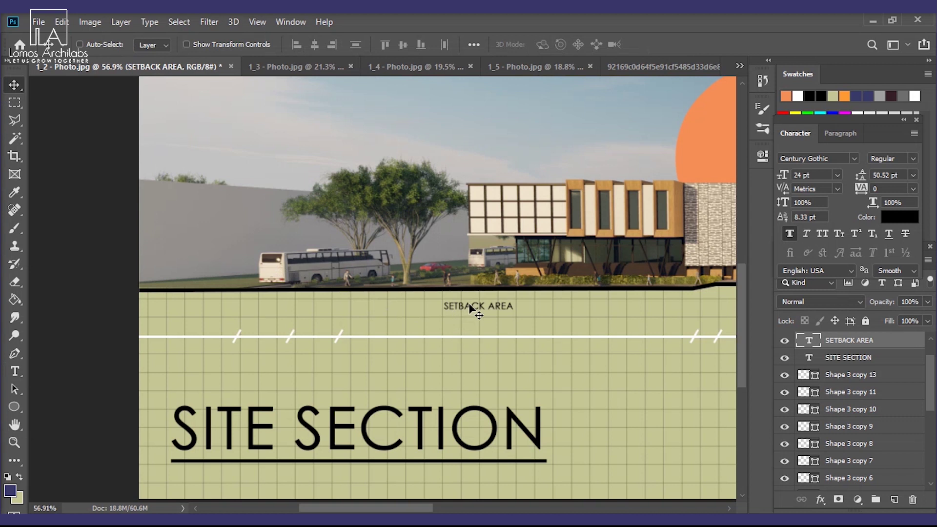
{"action": "left_click_drag", "start_coordinate": [469, 306], "coordinate": [350, 322]}
Create an 18 pt label reading 8M WIDE CARRIAGEWAY on two lines and move it to the first pair of ticks.
{"action": "scroll", "coordinate": [180, 326], "scroll_direction": "up", "scroll_amount": 3}
{"action": "double_click", "coordinate": [373, 324]}
{"action": "type", "text": "8M WIDE CARRIAGEWAY"}
{"action": "left_click", "coordinate": [332, 322]}
{"action": "key", "text": "Return"}
{"action": "key", "text": "ctrl+a"}
{"action": "left_click", "coordinate": [378, 45]}
{"action": "left_click", "coordinate": [361, 146]}
{"action": "left_click", "coordinate": [657, 45]}
{"action": "key", "text": "v"}
{"action": "left_click_drag", "start_coordinate": [353, 354], "coordinate": [334, 322]}
Tighten the 8M WIDE CARRIAGEWAY label to 33.52 pt leading and -100 tracking, then fit it above the white line between the first two ticks.
{"action": "scroll", "coordinate": [333, 322], "scroll_direction": "up", "scroll_amount": 3}
{"action": "left_click", "coordinate": [14, 371]}
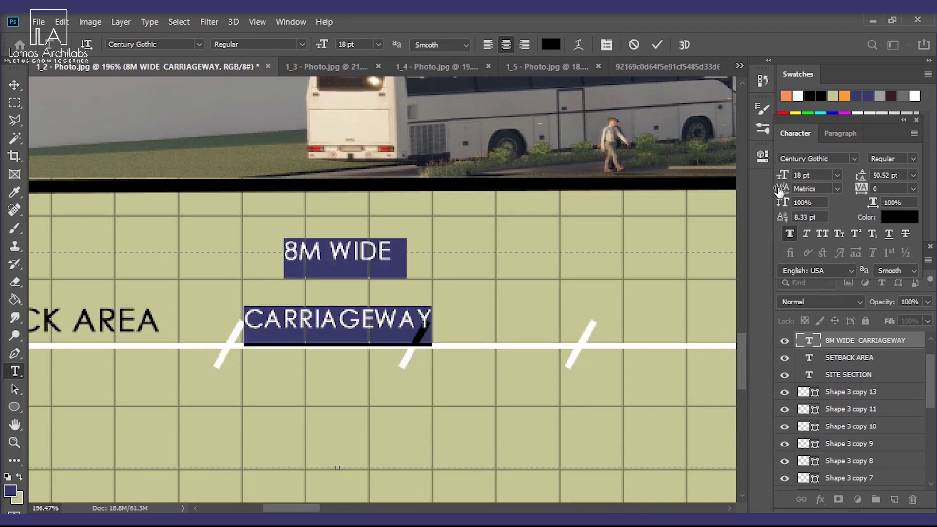
{"action": "mouse_move", "coordinate": [861, 190]}
{"action": "left_mouse_down"}
{"action": "mouse_move", "coordinate": [790, 194]}
{"action": "mouse_move", "coordinate": [852, 179]}
{"action": "left_mouse_up"}
{"action": "left_click", "coordinate": [203, 144]}
{"action": "key", "text": "v"}
{"action": "left_click_drag", "start_coordinate": [329, 249], "coordinate": [323, 275]}
{"action": "scroll", "coordinate": [323, 275], "scroll_direction": "down", "scroll_amount": 6}
{"action": "scroll", "coordinate": [312, 361], "scroll_direction": "down", "scroll_amount": 3}
Review the section sheets in 1_3 - Photo.jpg, 1_4 - Photo.jpg and 1_5 - Photo.jpg for their labels, titles and sun circles.
{"action": "left_click", "coordinate": [312, 66]}
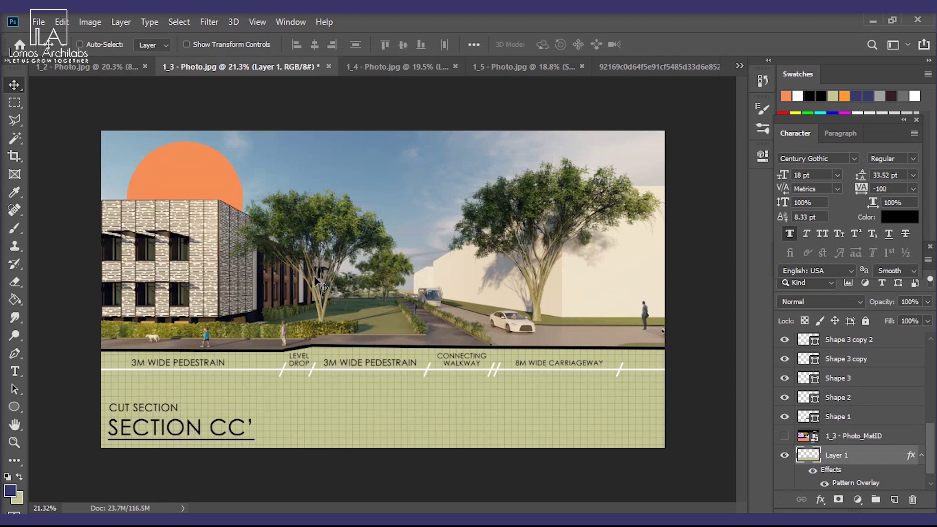
{"action": "left_click", "coordinate": [389, 71]}
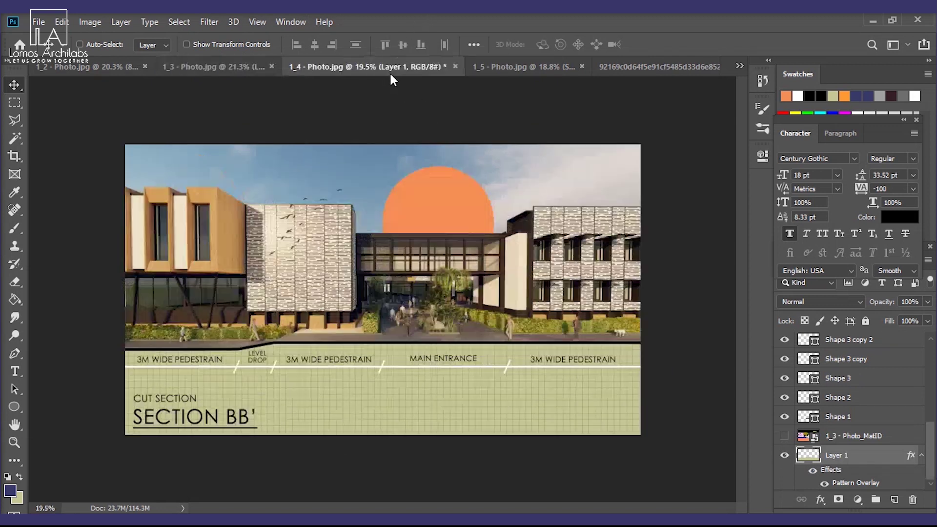
{"action": "left_click", "coordinate": [519, 70]}
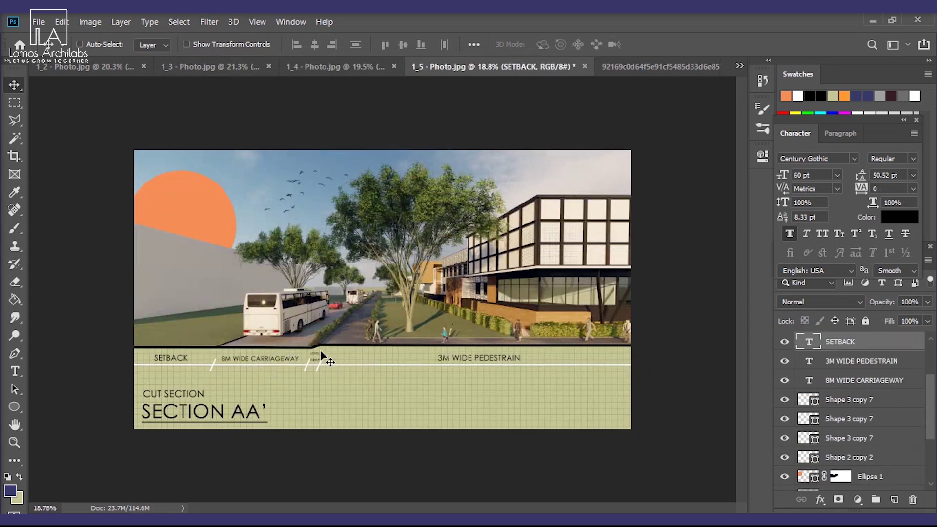
{"action": "left_click", "coordinate": [332, 66]}
{"action": "left_click", "coordinate": [229, 68]}
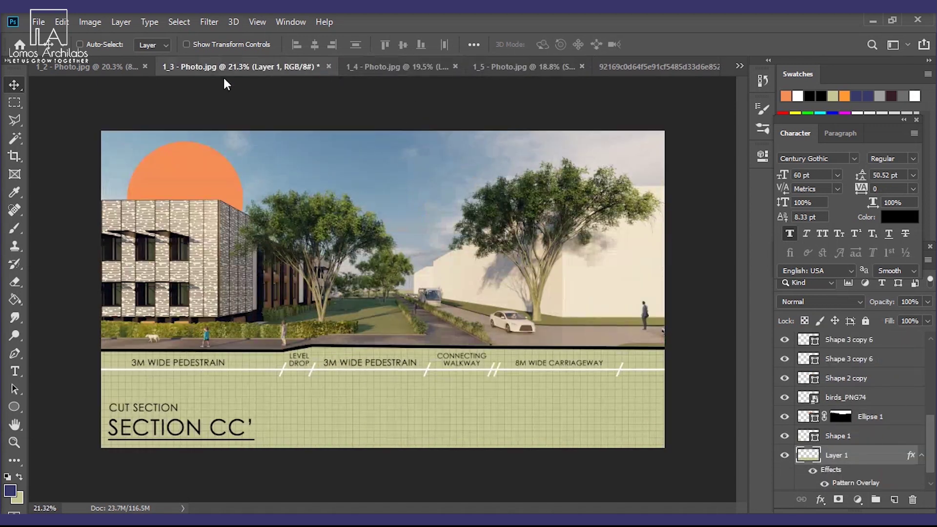
Go back to 1_2 - Photo.jpg and inspect the labels and ticks along the white line of the site section.
{"action": "scroll", "coordinate": [459, 313], "scroll_direction": "down", "scroll_amount": 2}
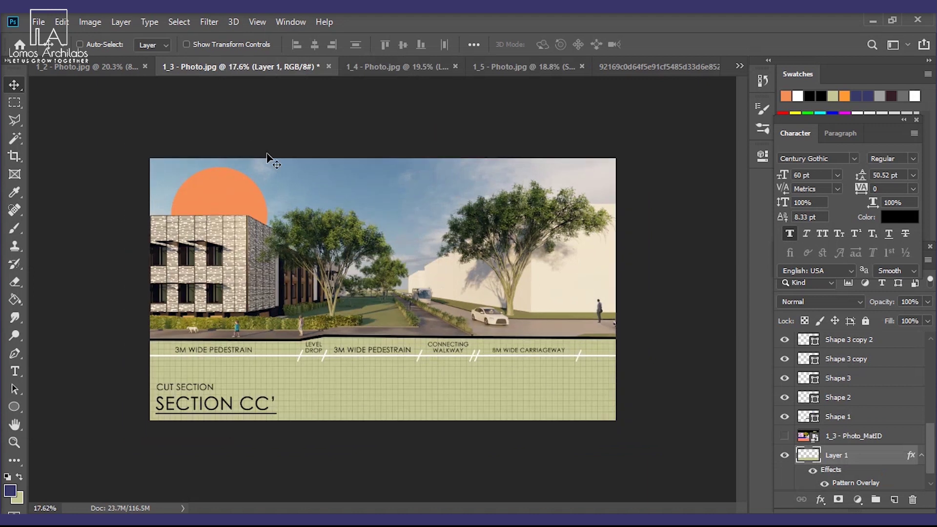
{"action": "left_click", "coordinate": [93, 67]}
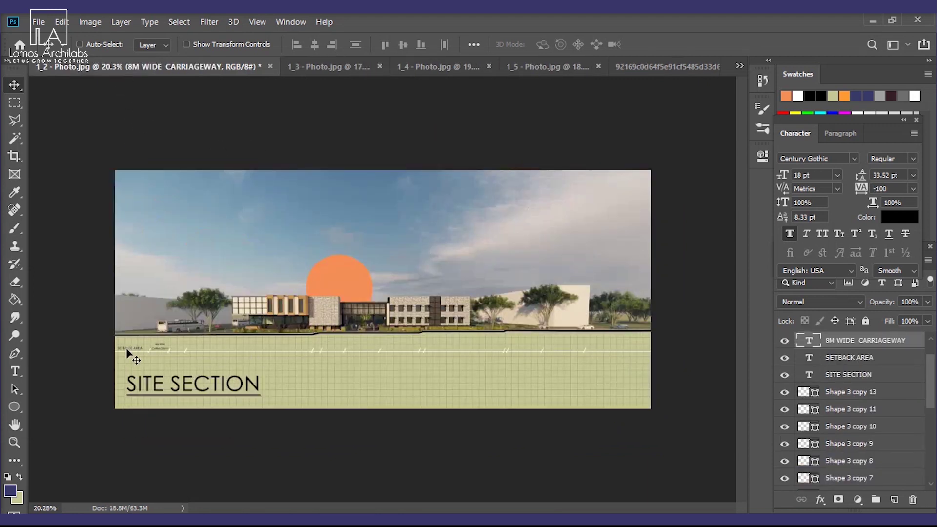
{"action": "scroll", "coordinate": [148, 360], "scroll_direction": "up", "scroll_amount": 15}
{"action": "scroll", "coordinate": [262, 352], "scroll_direction": "down", "scroll_amount": 8}
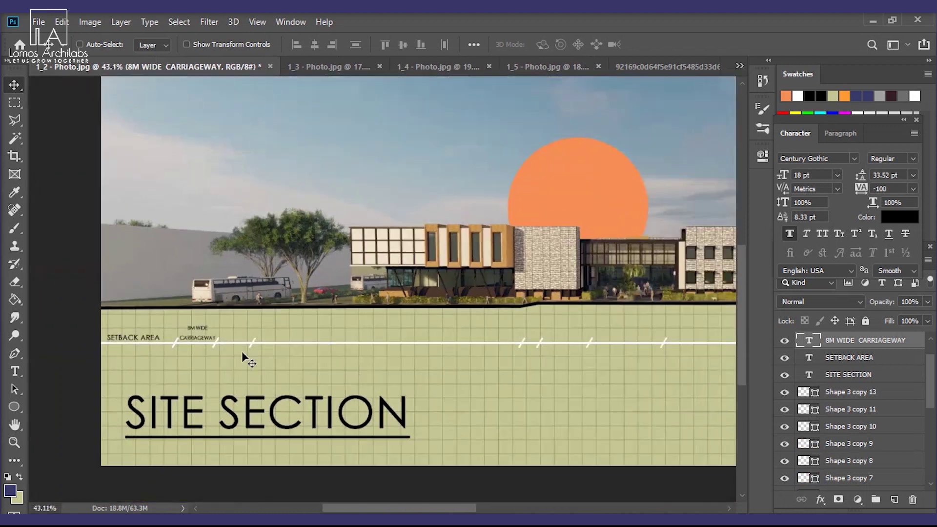
{"action": "scroll", "coordinate": [175, 366], "scroll_direction": "down", "scroll_amount": 2}
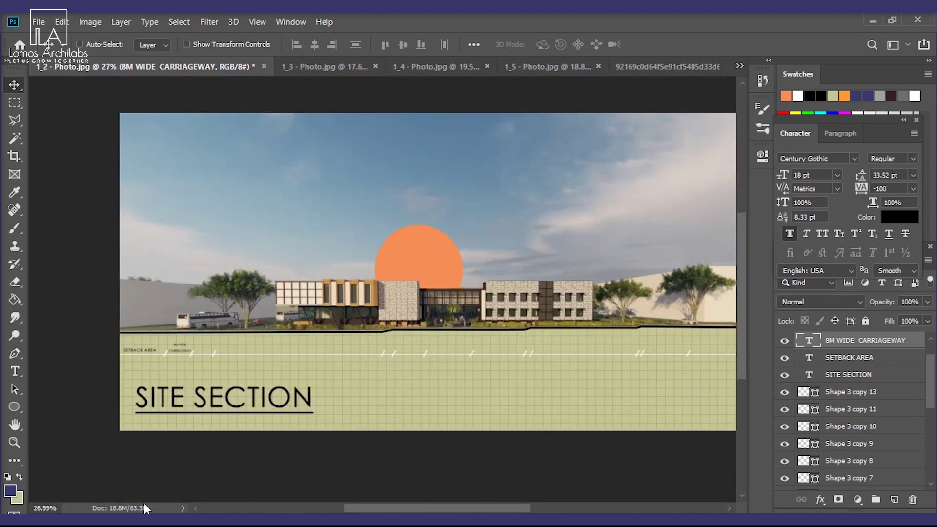
Switch to Chrome, search Google Images for BIRD PNG and pick the pngimg.com flock of black flying birds.
{"action": "key", "text": "alt+Tab"}
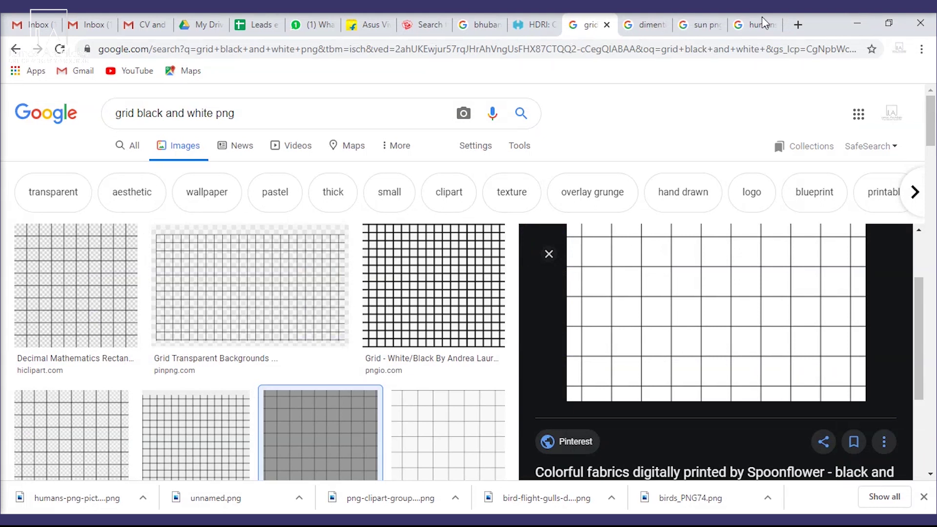
{"action": "triple_click", "coordinate": [253, 123]}
{"action": "type", "text": "BlRD PNG"}
{"action": "key", "text": "Return"}
{"action": "left_click", "coordinate": [588, 283]}
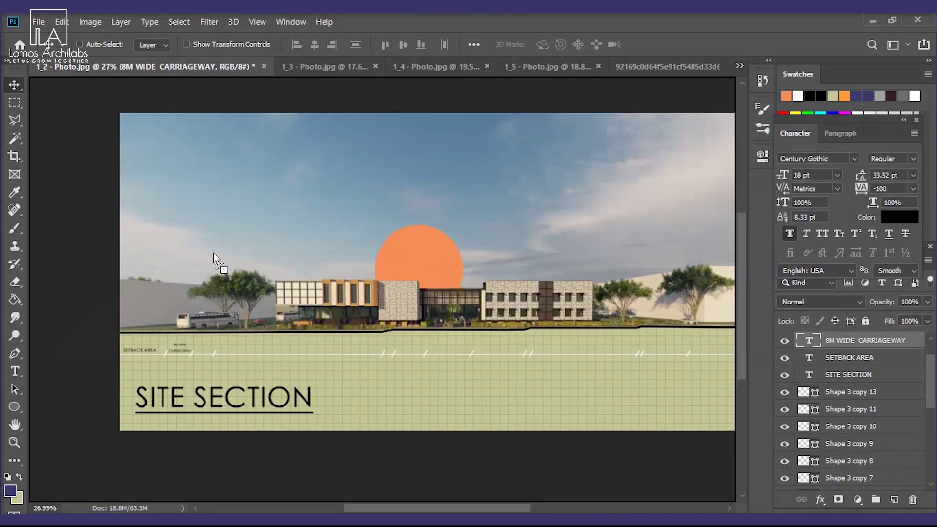
Place the downloaded birds_PNG74 (1) image in the site section, scale it down above the building beside the sun and set 60% opacity.
{"action": "left_click_drag", "start_coordinate": [213, 252], "coordinate": [219, 233]}
{"action": "left_click_drag", "start_coordinate": [410, 239], "coordinate": [263, 181]}
{"action": "left_click_drag", "start_coordinate": [341, 145], "coordinate": [267, 219]}
{"action": "key", "text": "Return"}
{"action": "left_click_drag", "start_coordinate": [229, 251], "coordinate": [285, 251]}
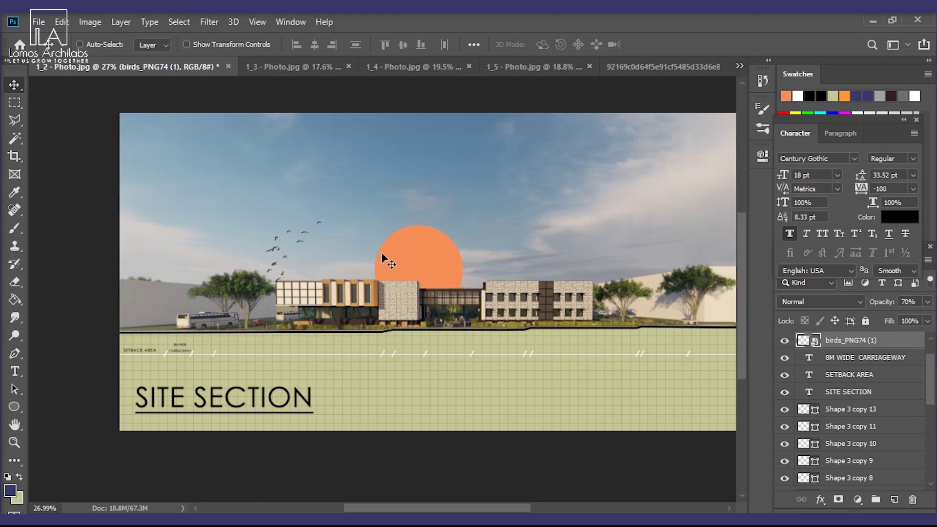
{"action": "key", "text": "6"}
Return to the Chrome image results and browse the bird silhouettes for a second flock.
{"action": "key", "text": "alt+Tab"}
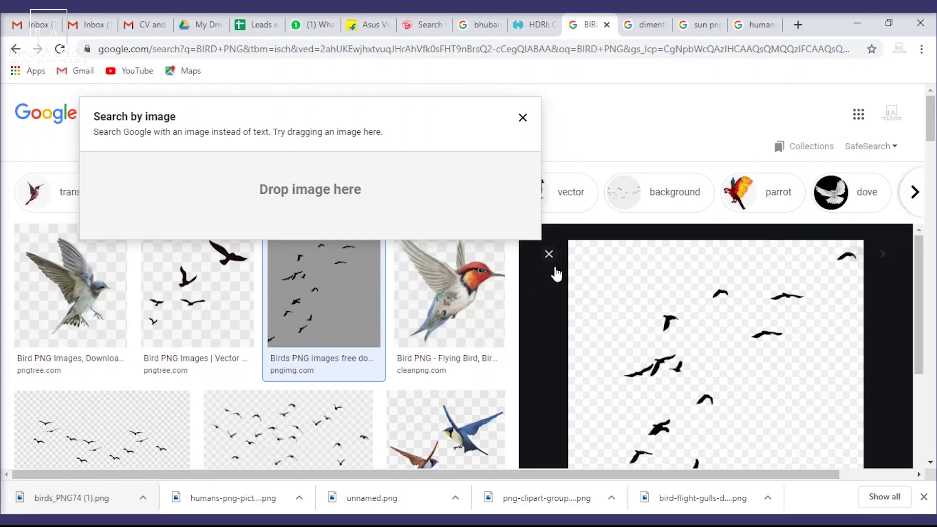
{"action": "left_click", "coordinate": [523, 117]}
{"action": "scroll", "coordinate": [433, 220], "scroll_direction": "down", "scroll_amount": 5}
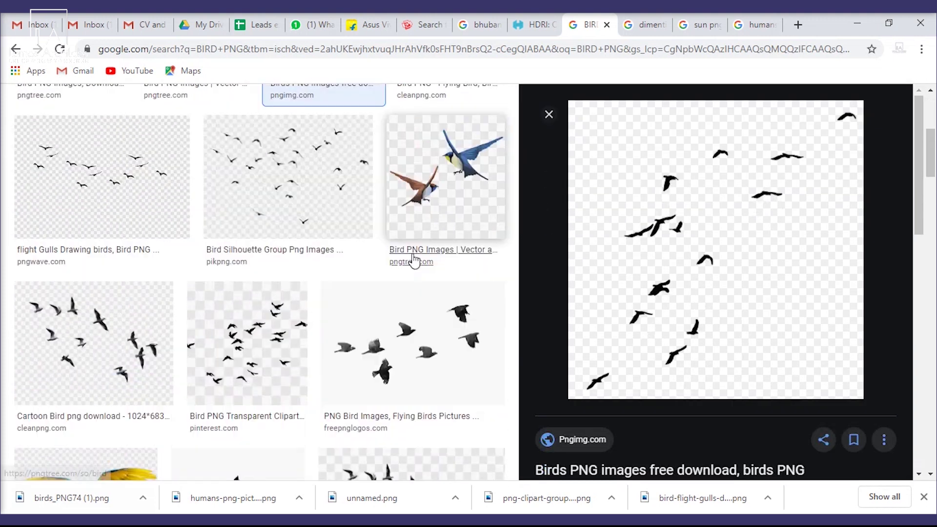
{"action": "left_click", "coordinate": [94, 328]}
{"action": "right_click", "coordinate": [722, 173]}
{"action": "left_click", "coordinate": [512, 298]}
{"action": "scroll", "coordinate": [351, 293], "scroll_direction": "down", "scroll_amount": 11}
{"action": "left_click", "coordinate": [351, 293]}
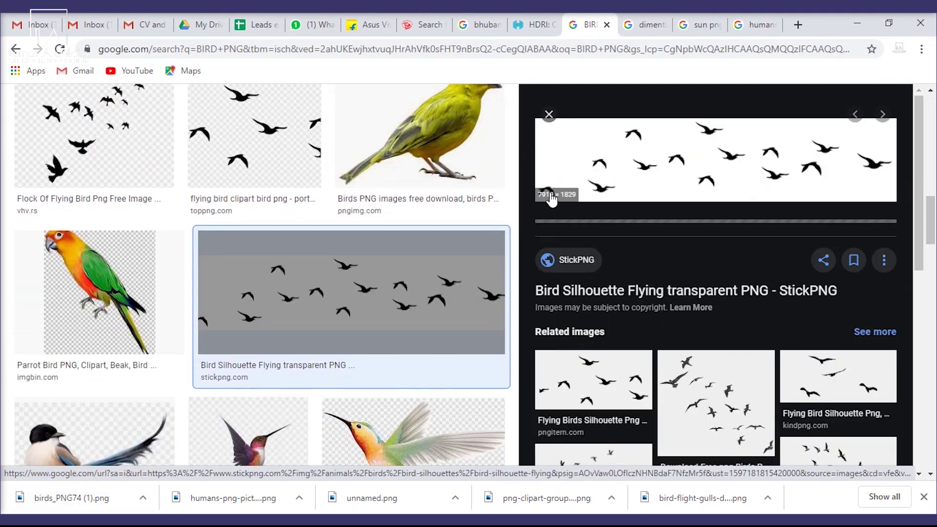
Download the flock-of-birds transparent image from the related images and place it in the site section's sky.
{"action": "left_click", "coordinate": [704, 410]}
{"action": "right_click", "coordinate": [658, 229]}
{"action": "left_click", "coordinate": [703, 369]}
{"action": "left_click_drag", "start_coordinate": [73, 498], "coordinate": [123, 483]}
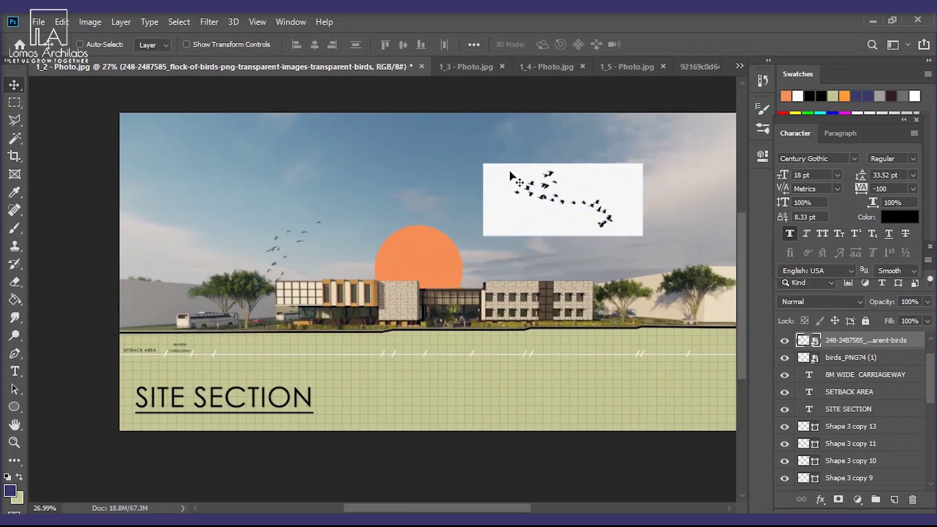
Blend the second flock with Multiply, move it down closer to the sun and set its opacity to 40%.
{"action": "left_click", "coordinate": [810, 302]}
{"action": "left_click", "coordinate": [790, 223]}
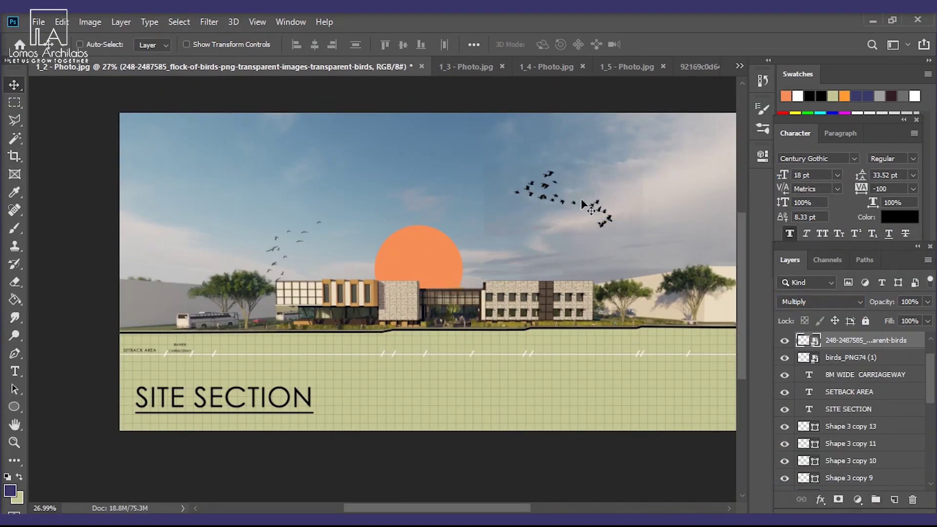
{"action": "left_click_drag", "start_coordinate": [621, 216], "coordinate": [593, 241]}
{"action": "key", "text": "4"}
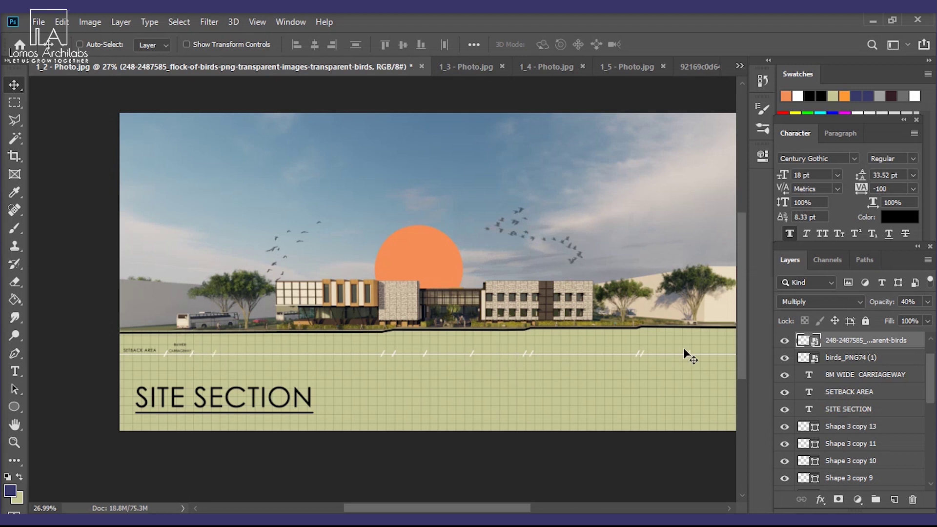
Review the site section against 1_3 - Photo.jpg, 1_4 - Photo.jpg and 1_5 - Photo.jpg, ending on 1_2 - Photo.jpg.
{"action": "scroll", "coordinate": [290, 354], "scroll_direction": "down", "scroll_amount": 1}
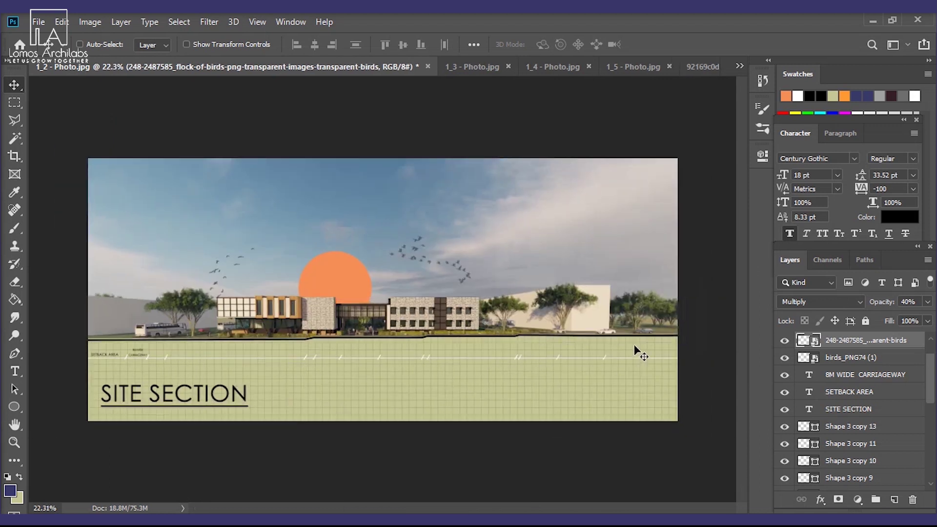
{"action": "left_click", "coordinate": [481, 67]}
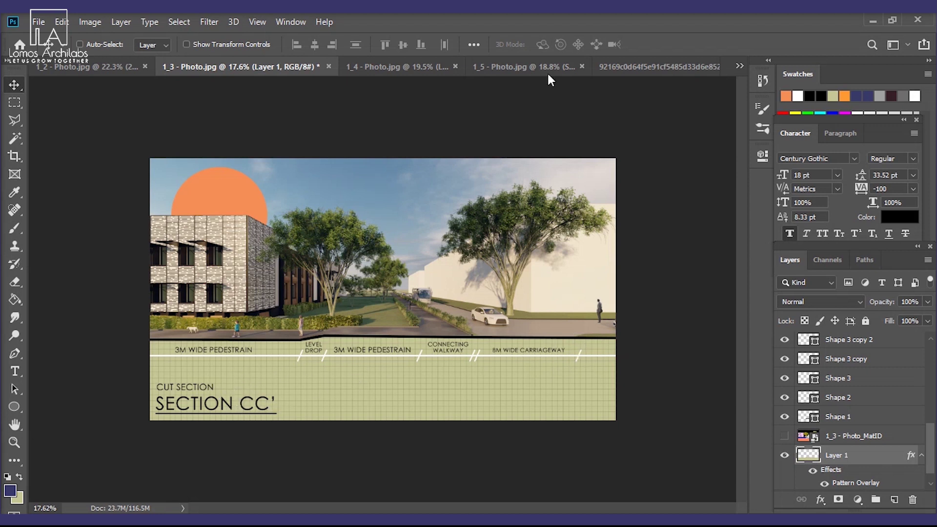
{"action": "left_click", "coordinate": [404, 67]}
{"action": "left_click", "coordinate": [544, 66]}
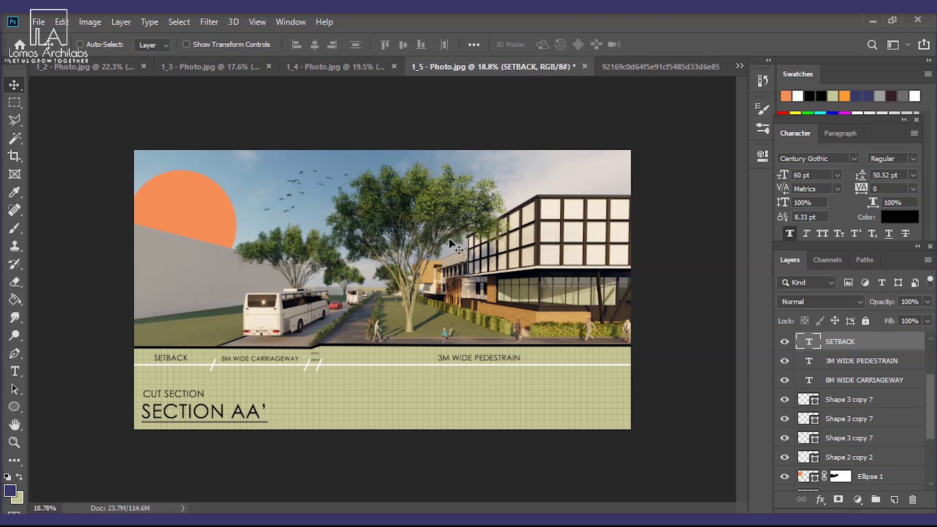
{"action": "left_click", "coordinate": [308, 66]}
{"action": "left_click", "coordinate": [235, 65]}
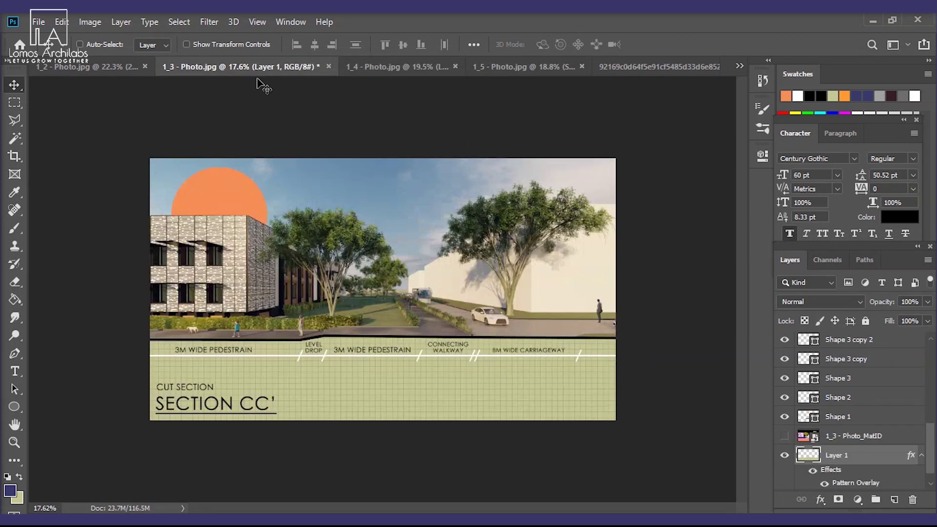
{"action": "scroll", "coordinate": [439, 303], "scroll_direction": "down", "scroll_amount": 2}
{"action": "scroll", "coordinate": [429, 318], "scroll_direction": "up", "scroll_amount": 4}
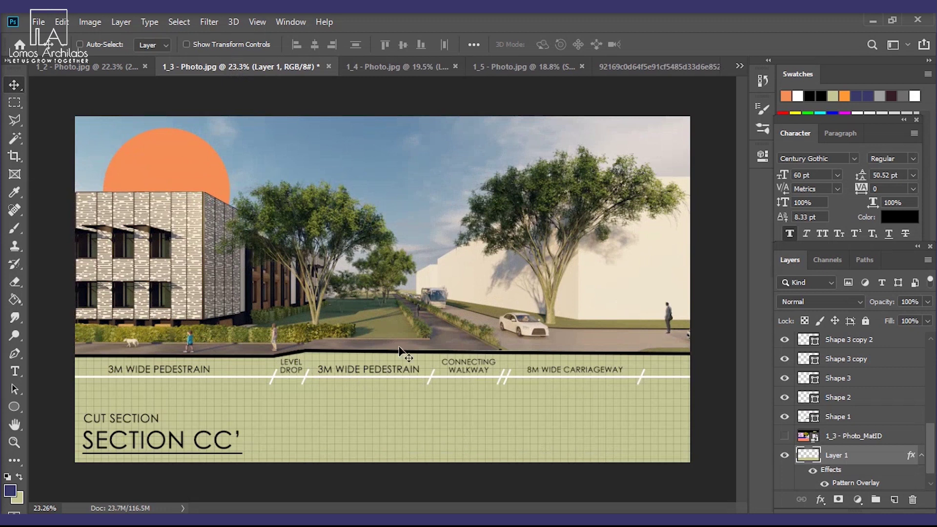
{"action": "left_click", "coordinate": [119, 69]}
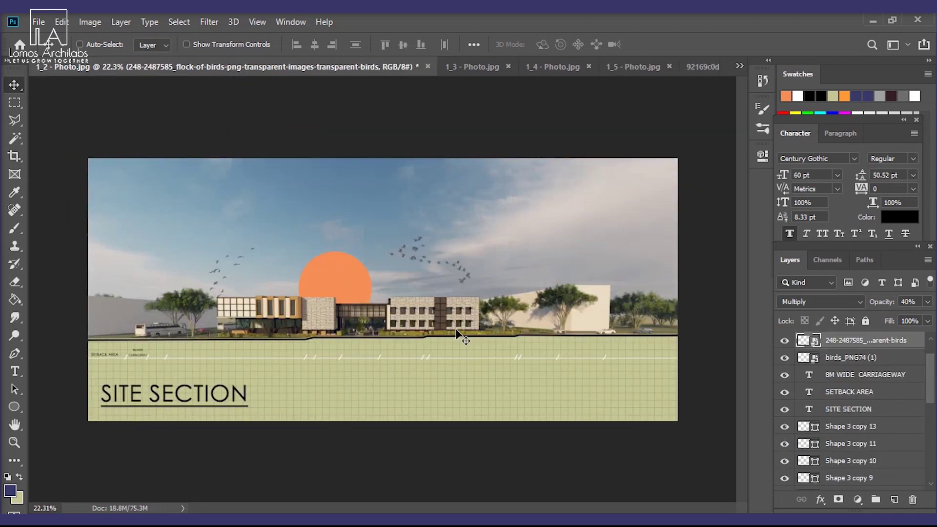